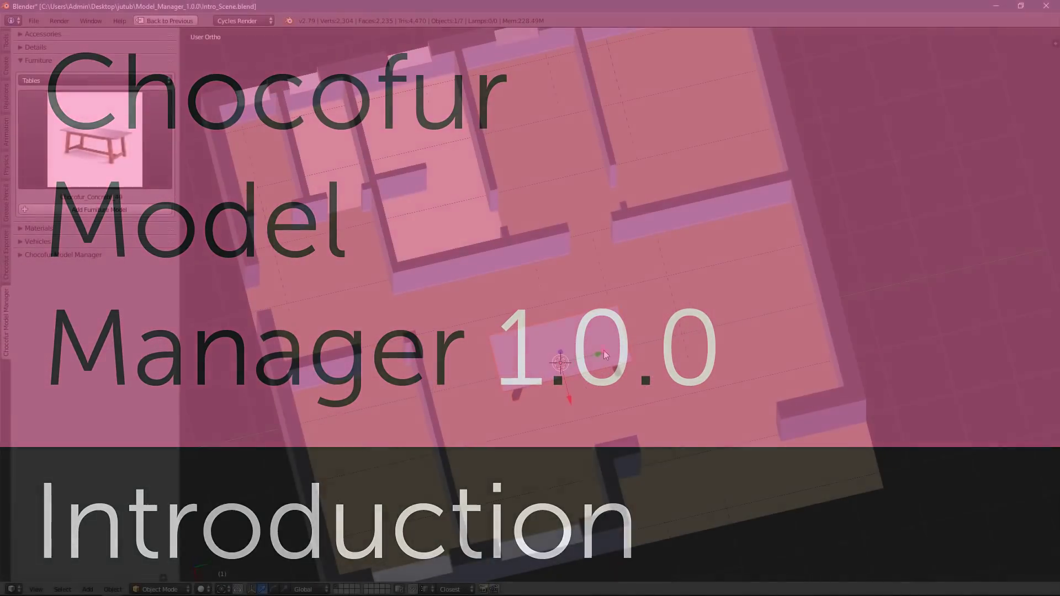
# - Shift the table slightly across the room, and add the Chocofur_Fabrics_38 model from the Chairs furniture category
pyautogui.moveTo(606, 355); pyautogui.dragTo(630, 349)
pyautogui.click(55, 79)
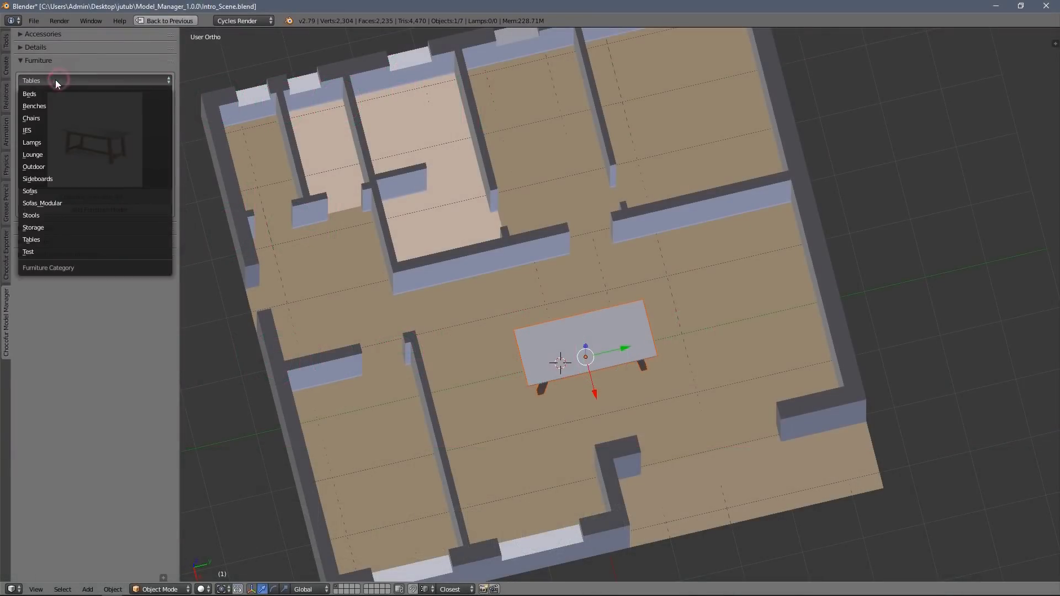
pyautogui.click(55, 118)
pyautogui.click(73, 125)
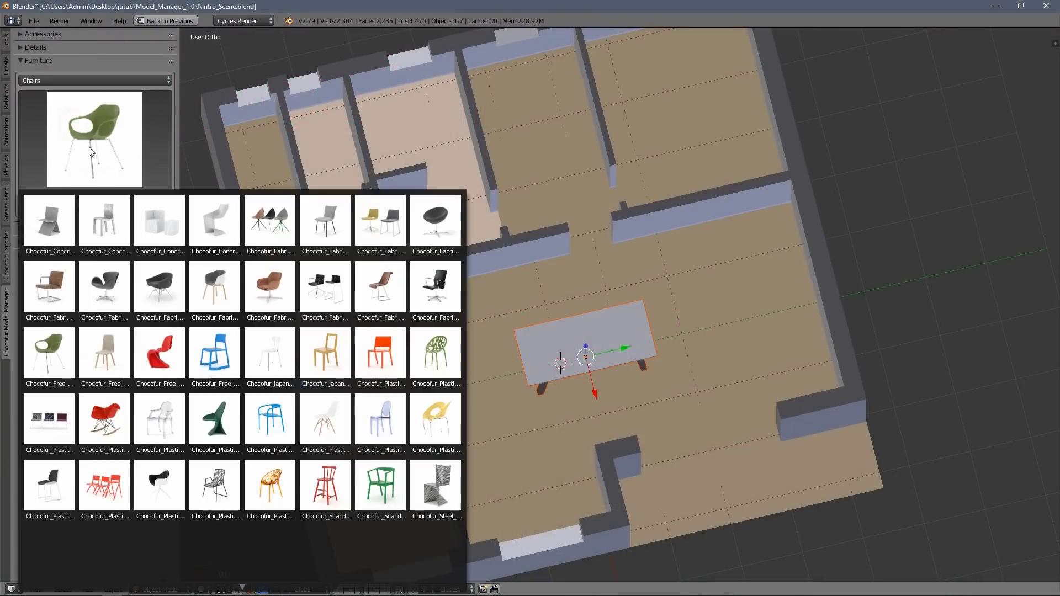
pyautogui.click(263, 293)
pyautogui.click(137, 210)
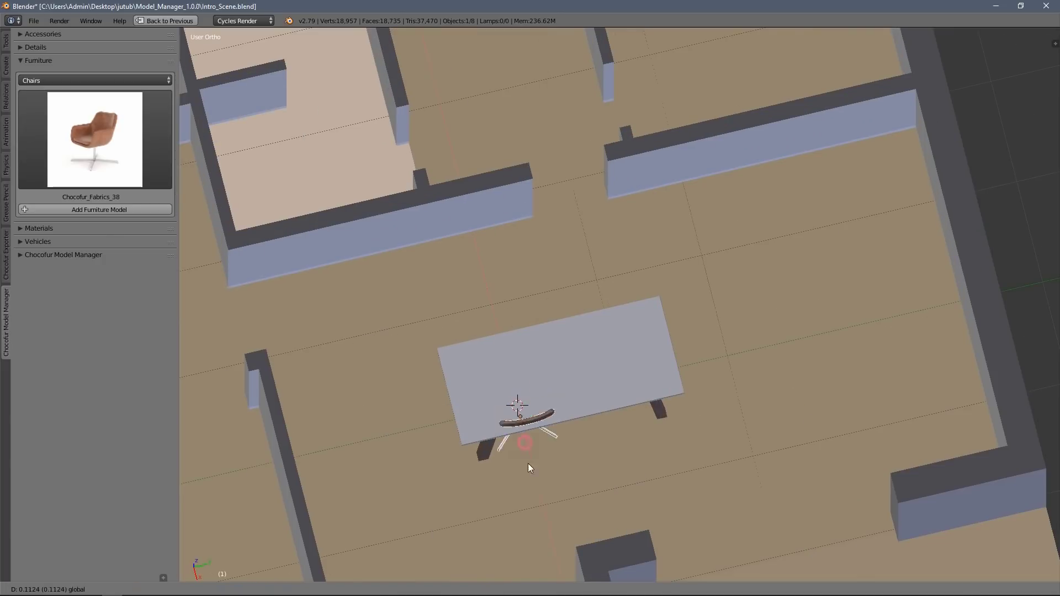
# - Place the brown chair at the table's long side and put a duplicate of it beside the first one
pyautogui.click(554, 535)
pyautogui.hotkey('shift', 'd')
pyautogui.click(661, 499)
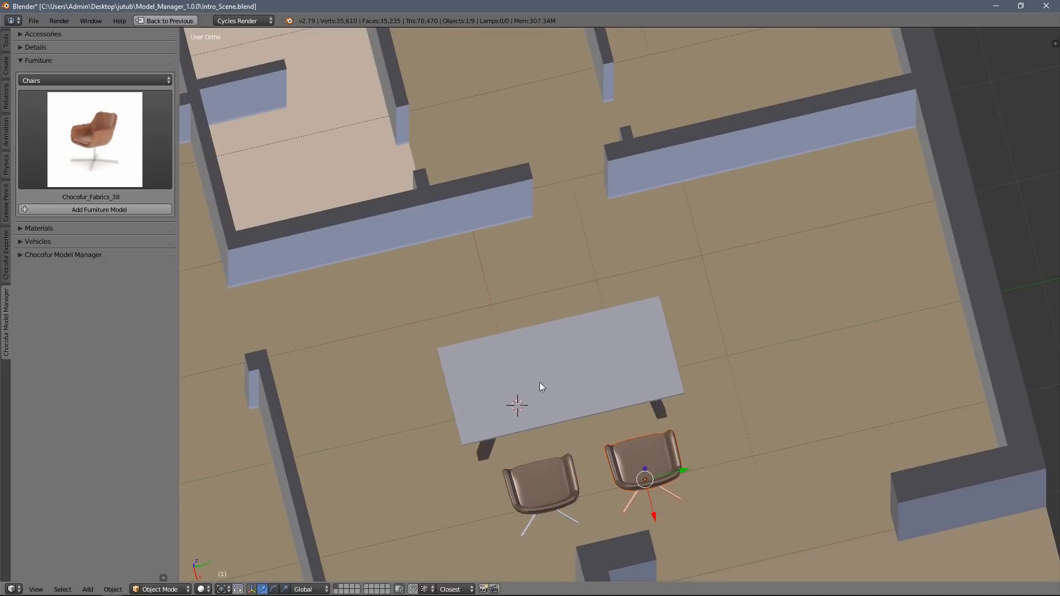
# - Set the model import location to Cursor and add the Chocofur_Fabrics_36 chair on the table's opposite side
pyautogui.moveTo(525, 279); pyautogui.dragTo(285, 267, button='middle')
pyautogui.click(132, 255)
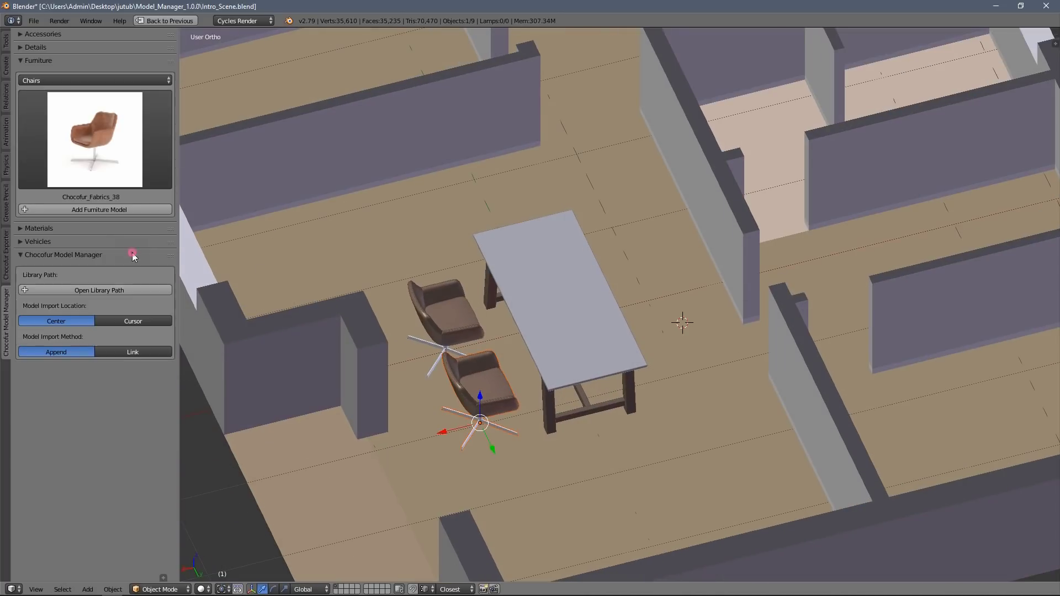
pyautogui.click(139, 322)
pyautogui.click(95, 140)
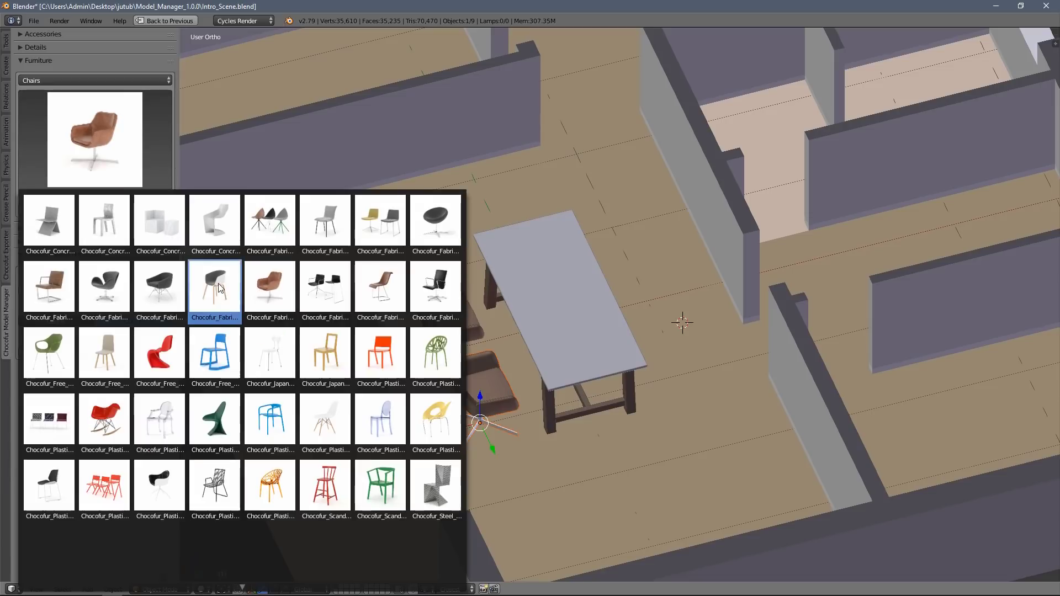
pyautogui.click(215, 285)
pyautogui.click(128, 211)
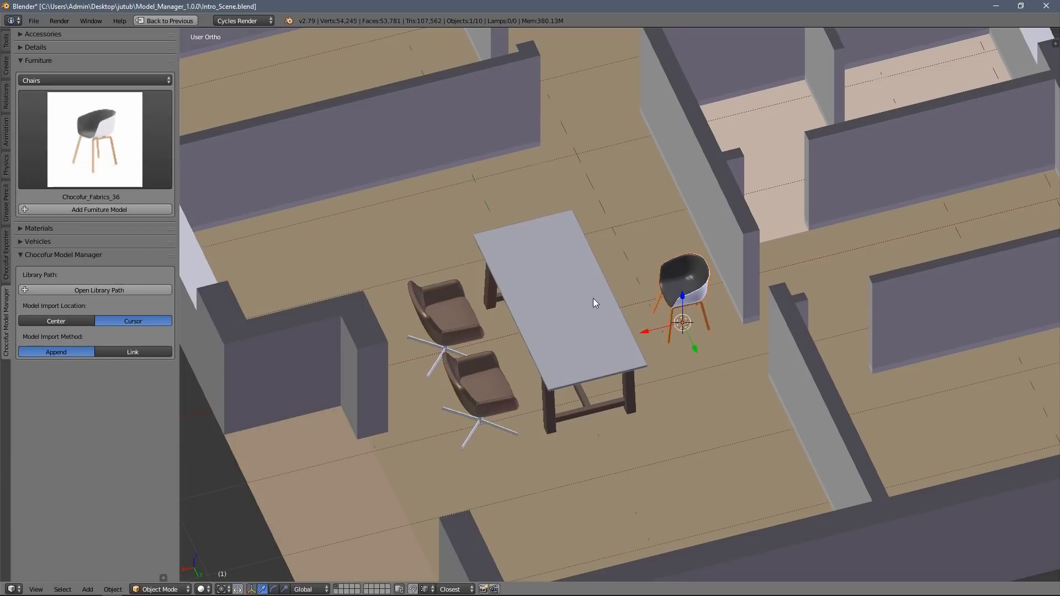
# - Move the black chair across the floor closer to the table and duplicate it along the Y axis
pyautogui.moveTo(594, 298); pyautogui.dragTo(577, 355, button='middle')
pyautogui.press('g')
pyautogui.hotkey('shift', 'z')
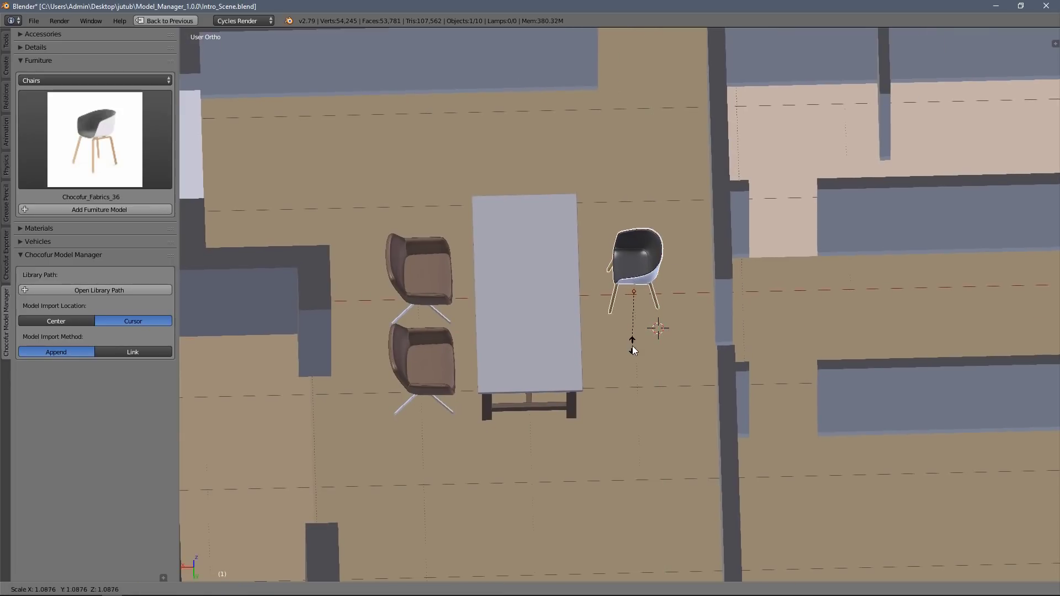
pyautogui.click(627, 334)
pyautogui.hotkey('shift', 'd')
pyautogui.press('y')
pyautogui.click(621, 430)
# - Place the 3D cursor on the middle of the tabletop and add the Chocofur_Flowers_03 model from the Flowers details category there
pyautogui.click(521, 287)
pyautogui.press('a')
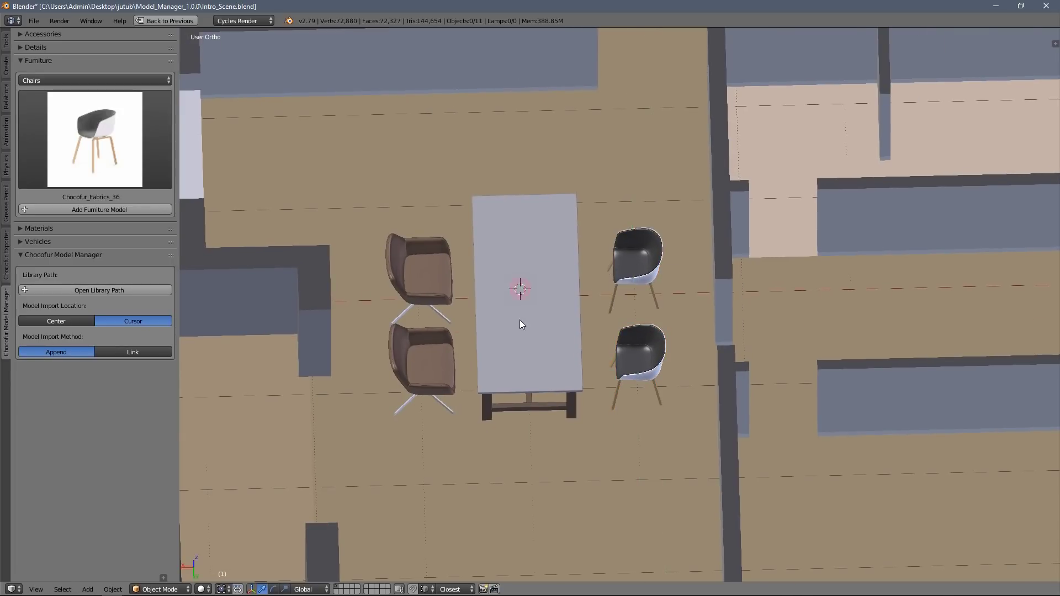
pyautogui.moveTo(519, 319); pyautogui.dragTo(596, 308, button='middle')
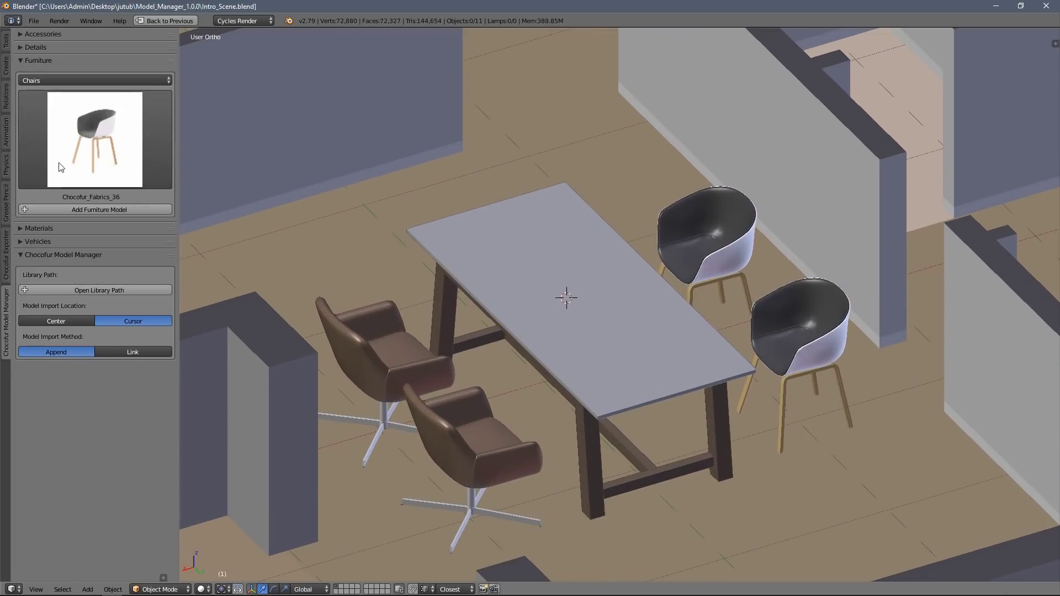
pyautogui.click(53, 46)
pyautogui.click(35, 67)
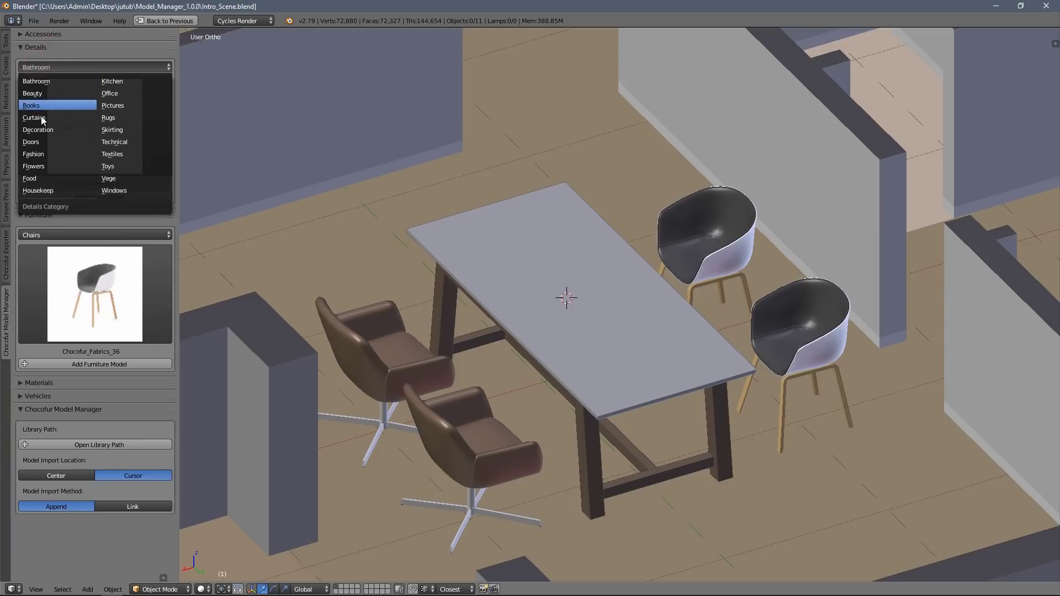
pyautogui.click(62, 165)
pyautogui.click(83, 130)
pyautogui.click(159, 213)
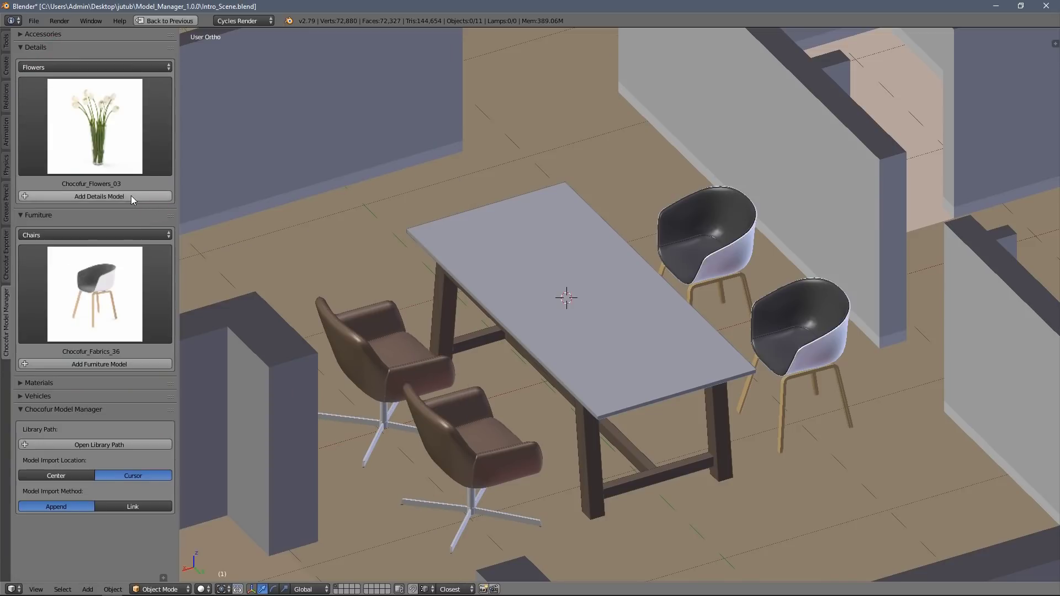
pyautogui.click(130, 196)
# - Place the 3D cursor on the free end of the tabletop and add the Chocofur_Work_02 laptop from the Work accessories category
pyautogui.moveTo(526, 286); pyautogui.dragTo(624, 312, button='middle')
pyautogui.scroll(2, 667, 340)
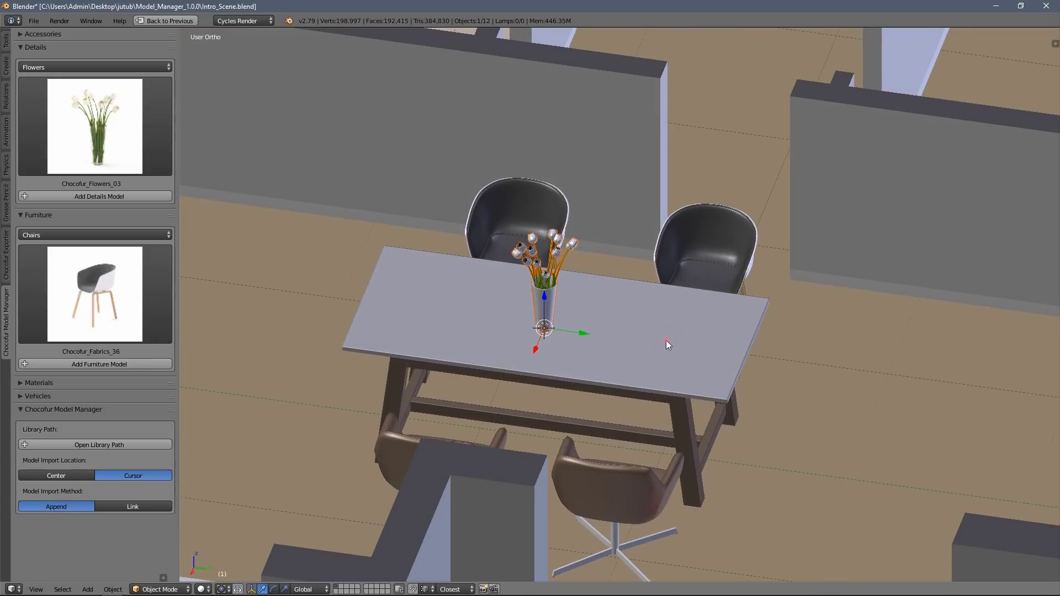
pyautogui.click(115, 35)
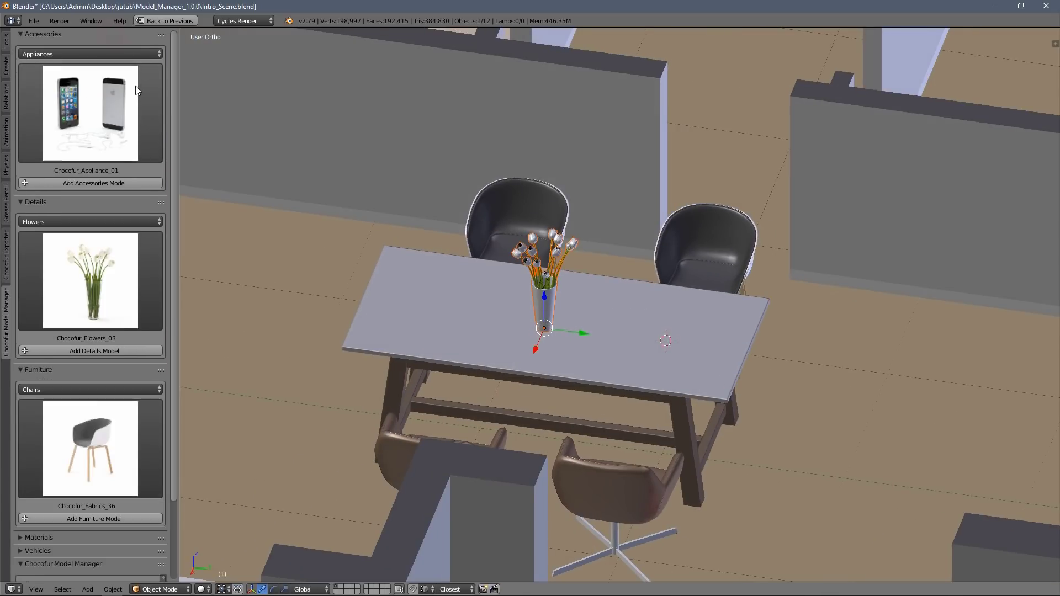
pyautogui.click(100, 54)
pyautogui.click(63, 129)
pyautogui.click(66, 128)
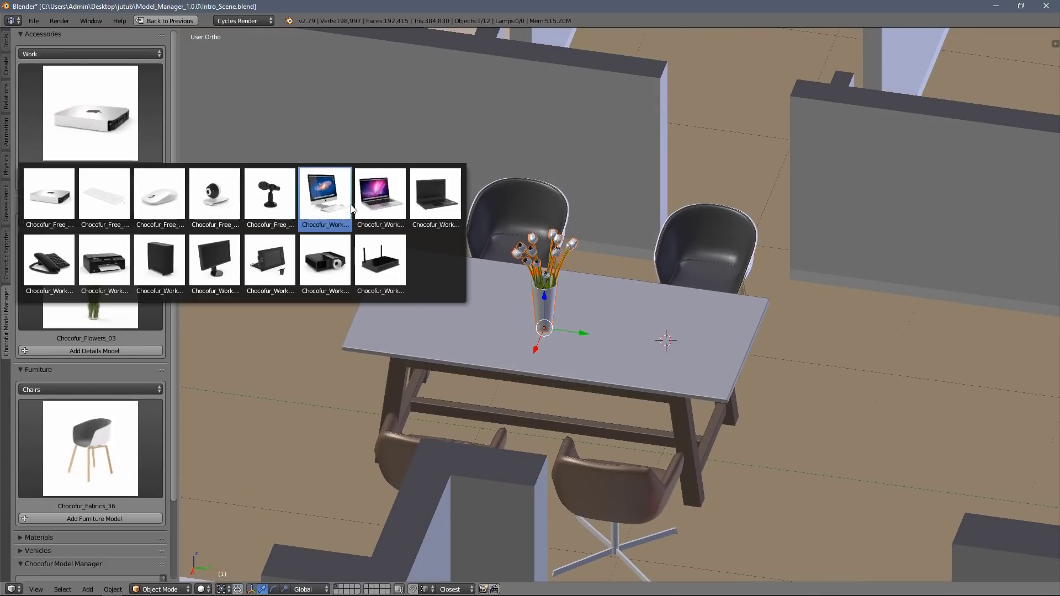
pyautogui.click(389, 201)
pyautogui.click(139, 182)
pyautogui.scroll(3, 658, 323)
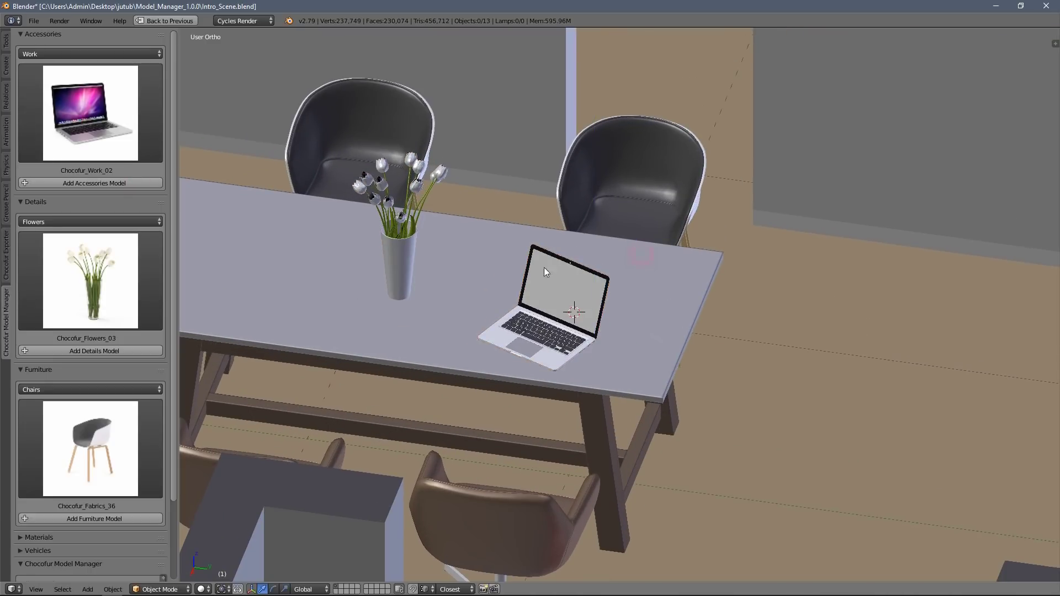
# - Place the 3D cursor on the floor beyond the table's end and add the Chocofur_Hobby_01 bicycle from the Hobby accessories category
pyautogui.scroll(-5, 544, 267)
pyautogui.press('KP_7')
pyautogui.click(579, 246)
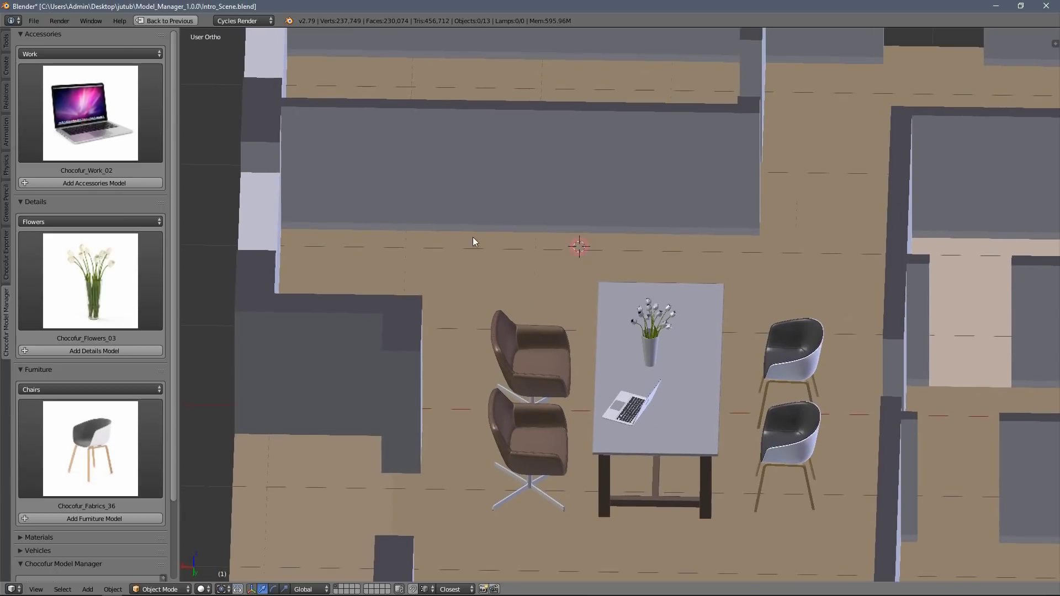
pyautogui.click(121, 53)
pyautogui.click(105, 92)
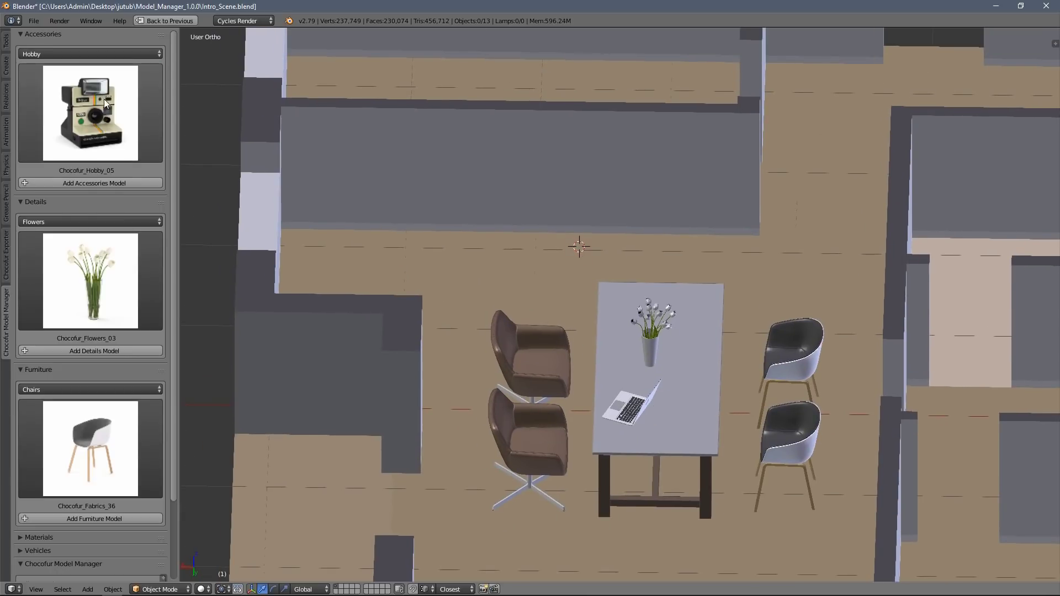
pyautogui.click(99, 107)
pyautogui.click(160, 193)
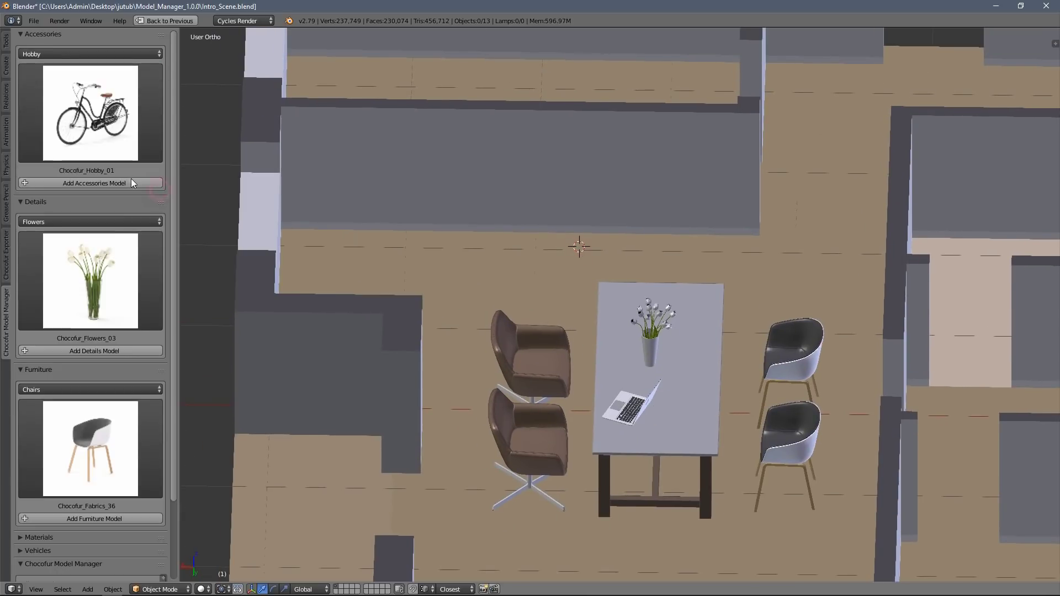
pyautogui.click(130, 183)
# - Reposition the bicycle on the floor near the wall and rotate it about the global X axis
pyautogui.moveTo(483, 234); pyautogui.dragTo(554, 286, button='middle')
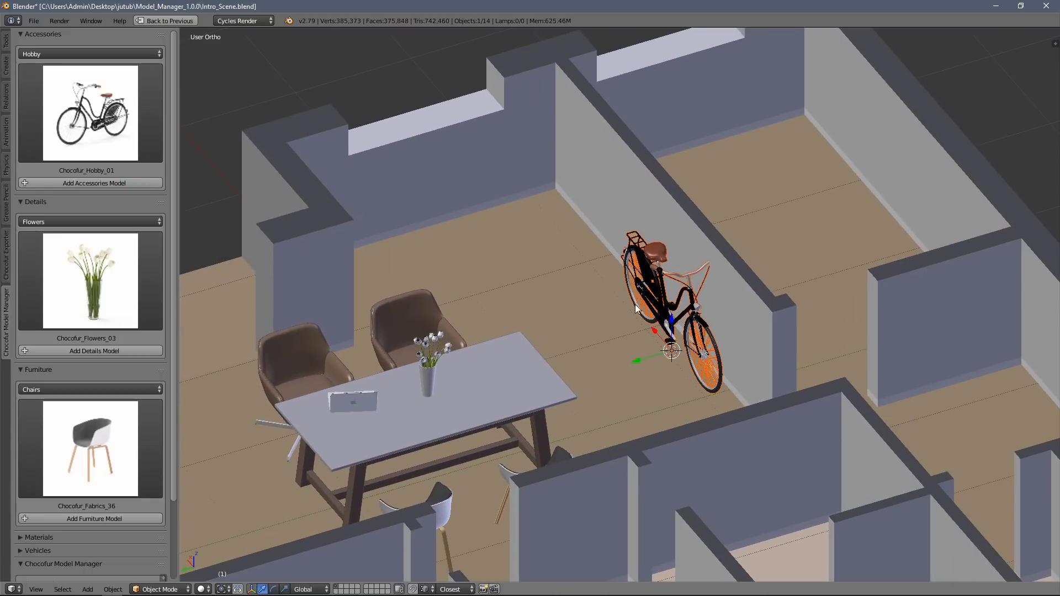
pyautogui.press('a')
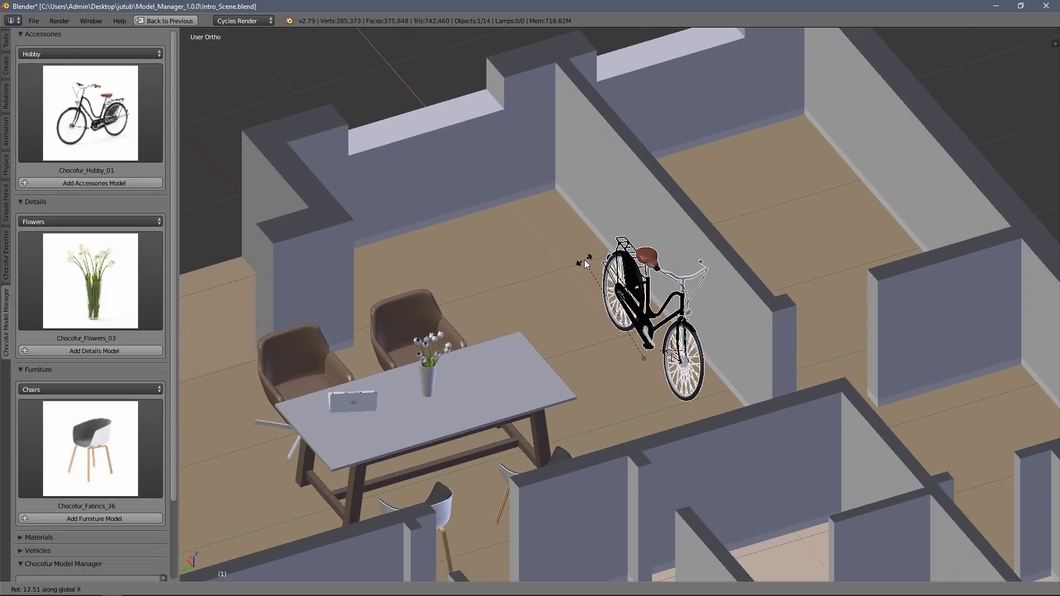
pyautogui.moveTo(584, 264); pyautogui.dragTo(360, 206, button='middle')
# - Add the Chocofur_Free_Accessories_17 easel from the Hobby accessories category to the scene
pyautogui.click(130, 132)
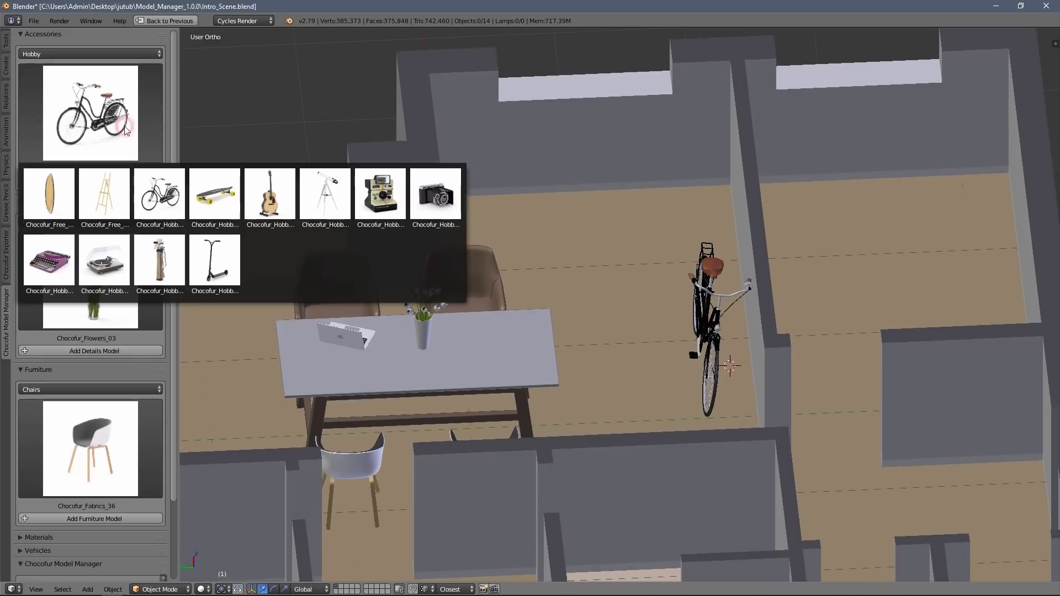
pyautogui.click(113, 191)
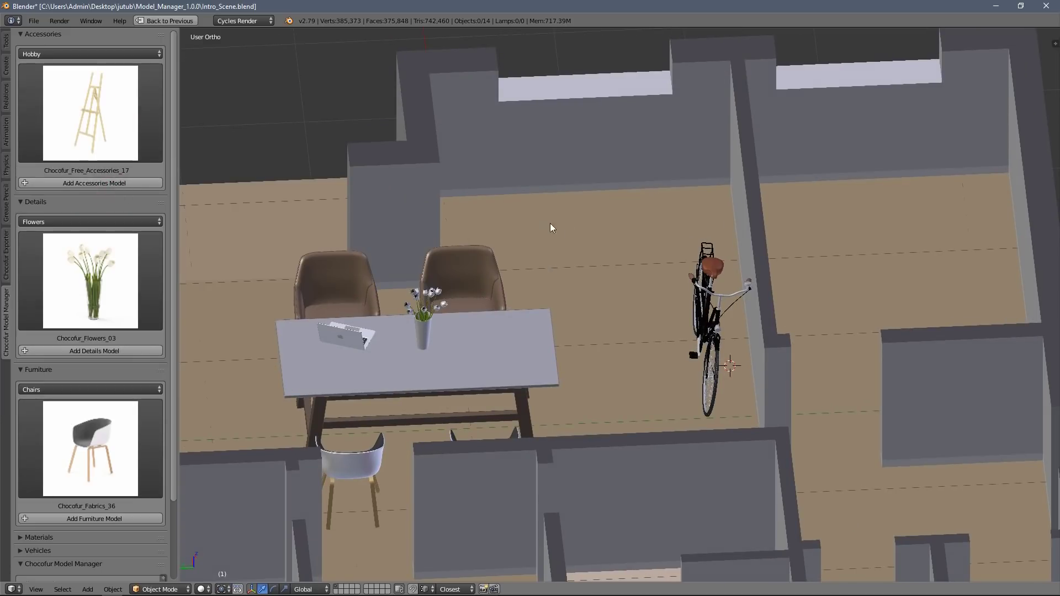
pyautogui.click(128, 182)
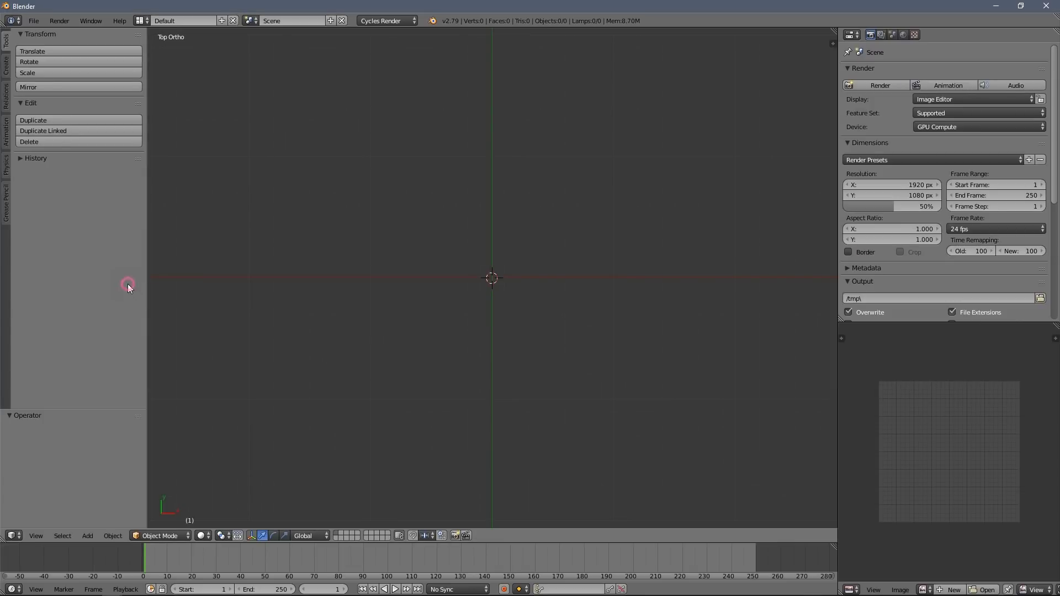
# - Install the add-on from Chocofur_Model_Manager_1.0.0.zip in the user preferences
pyautogui.click(34, 21)
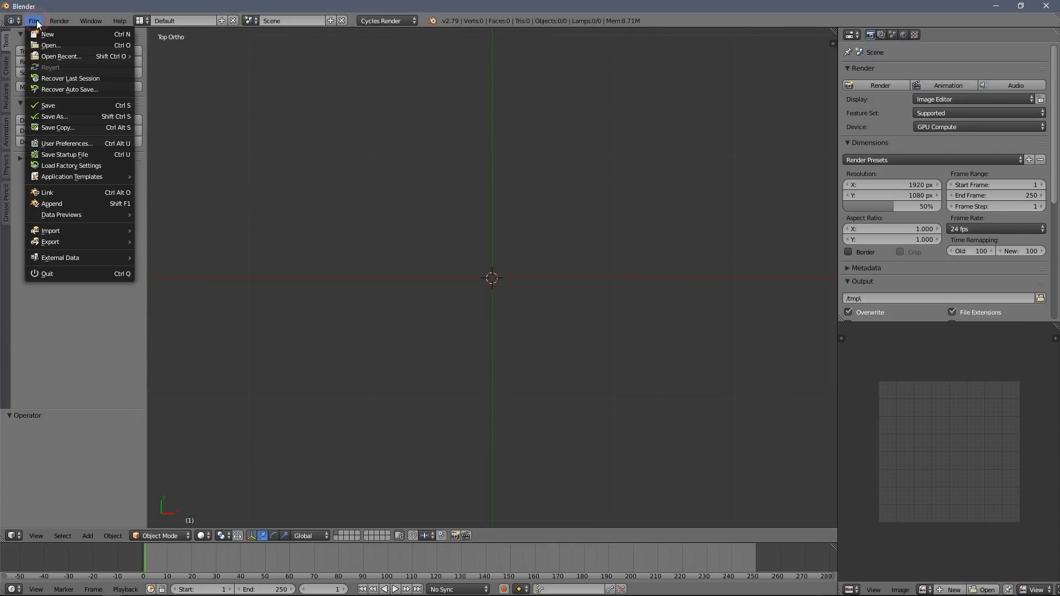
pyautogui.click(47, 145)
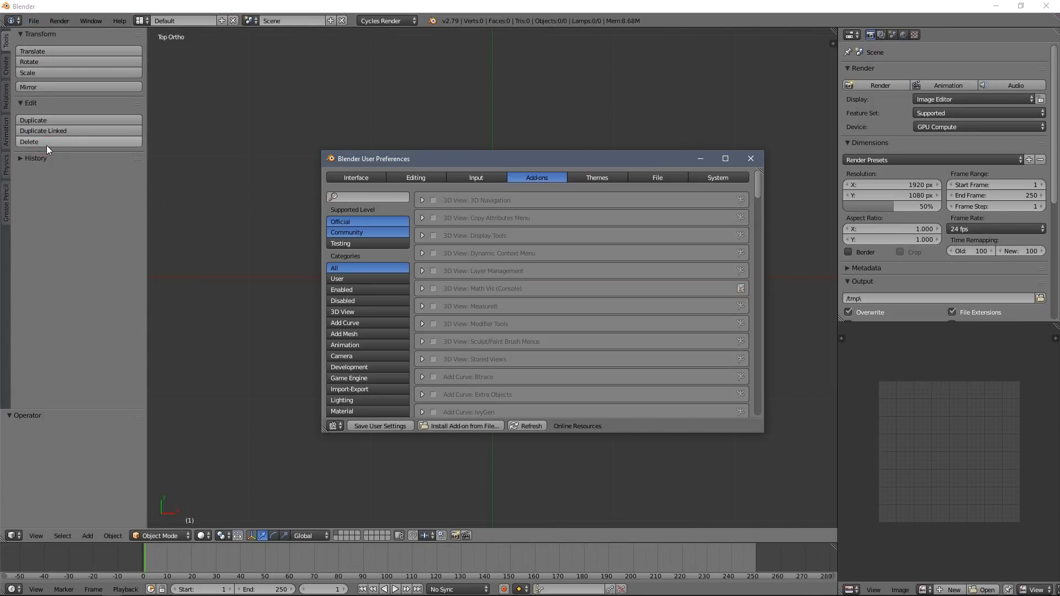
pyautogui.click(481, 425)
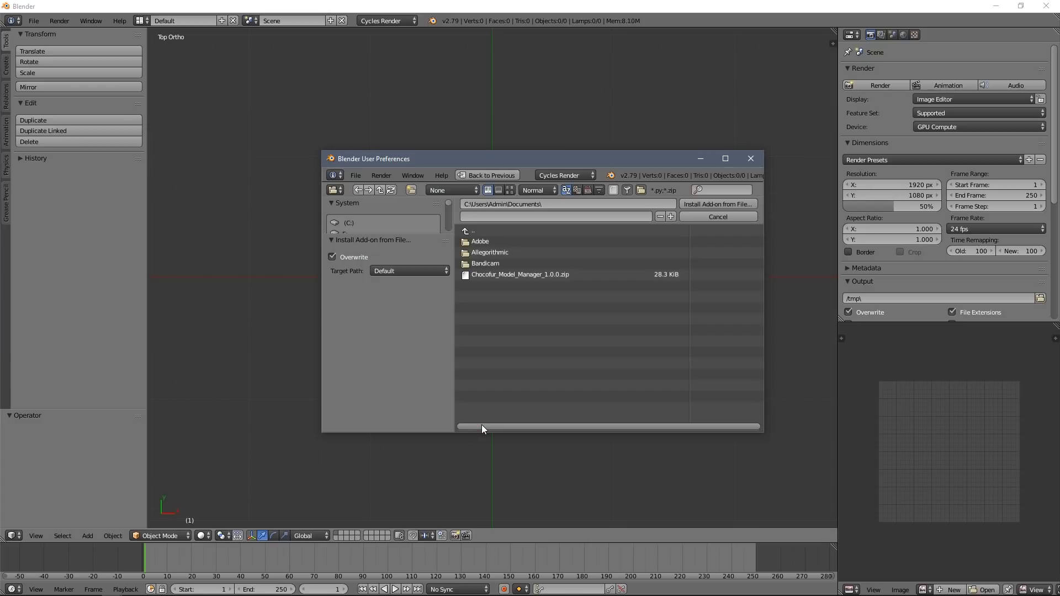
pyautogui.click(520, 275)
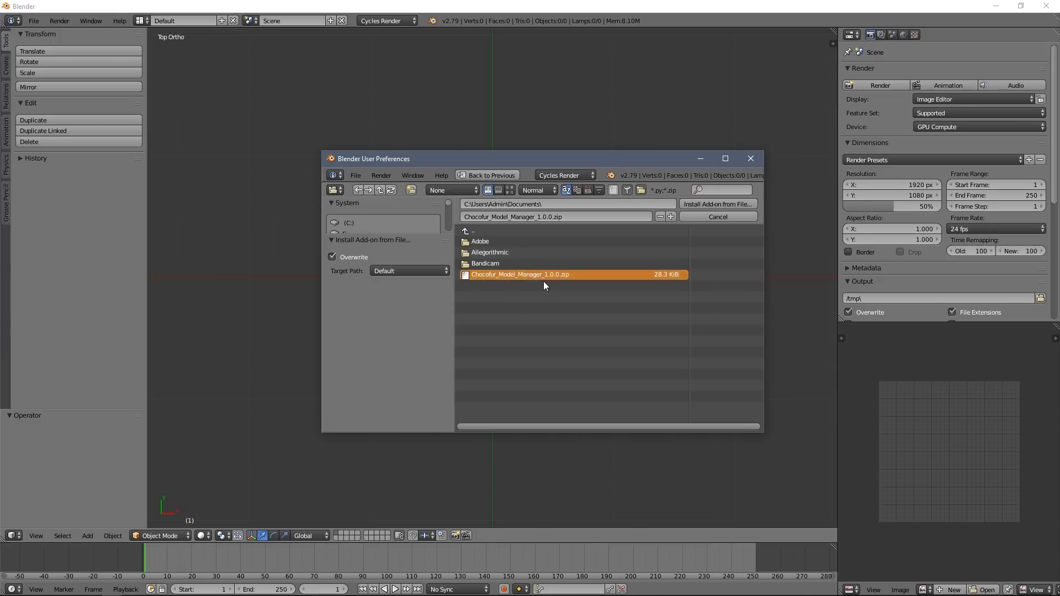
pyautogui.click(707, 202)
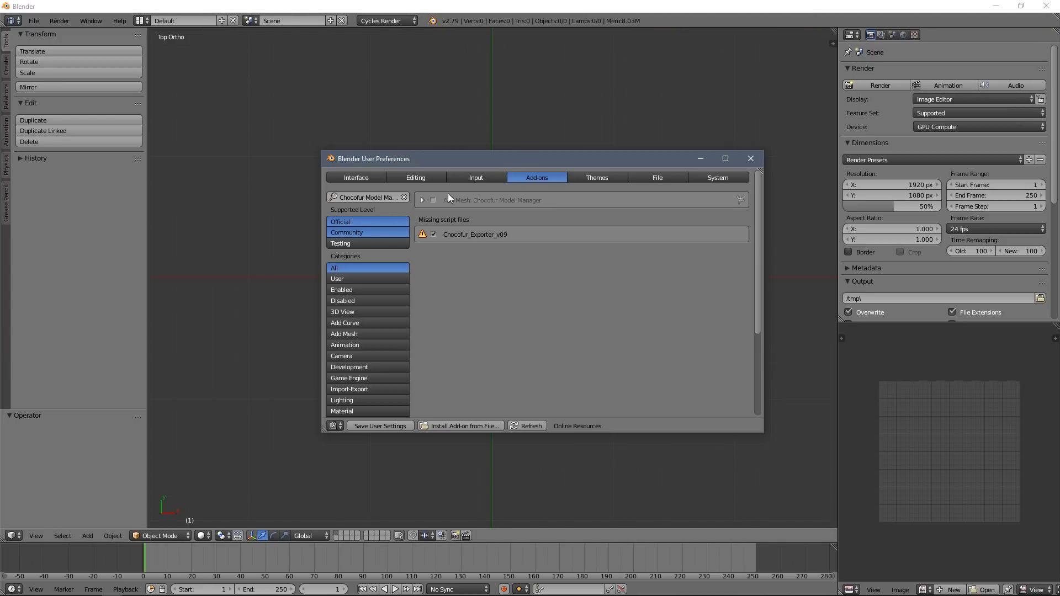
# - Expand the Chocofur Model Manager add-on's details, enable the add-on, and enlarge the preferences window
pyautogui.click(422, 200)
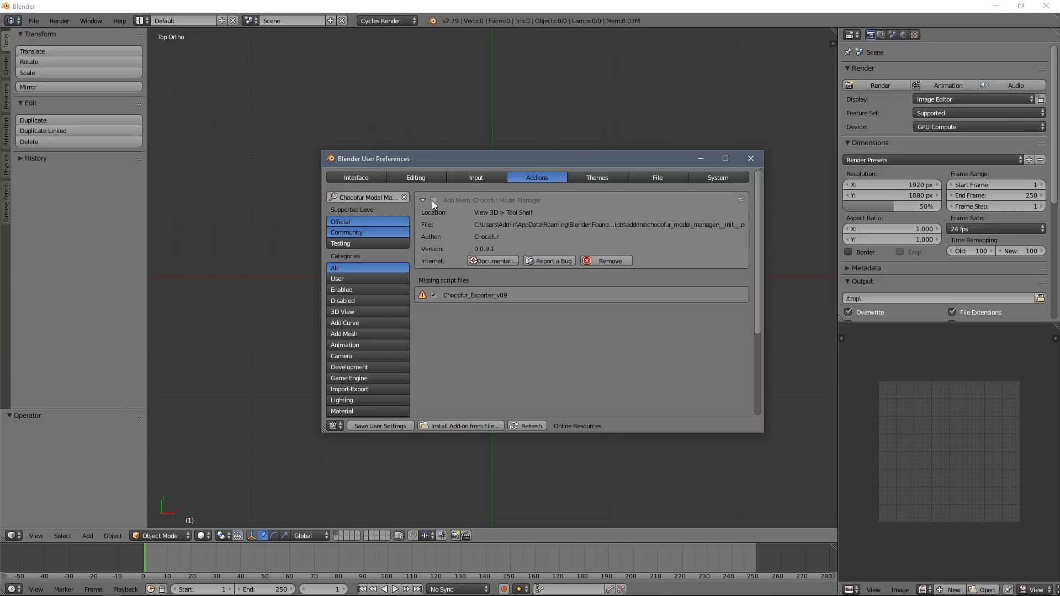
pyautogui.click(432, 200)
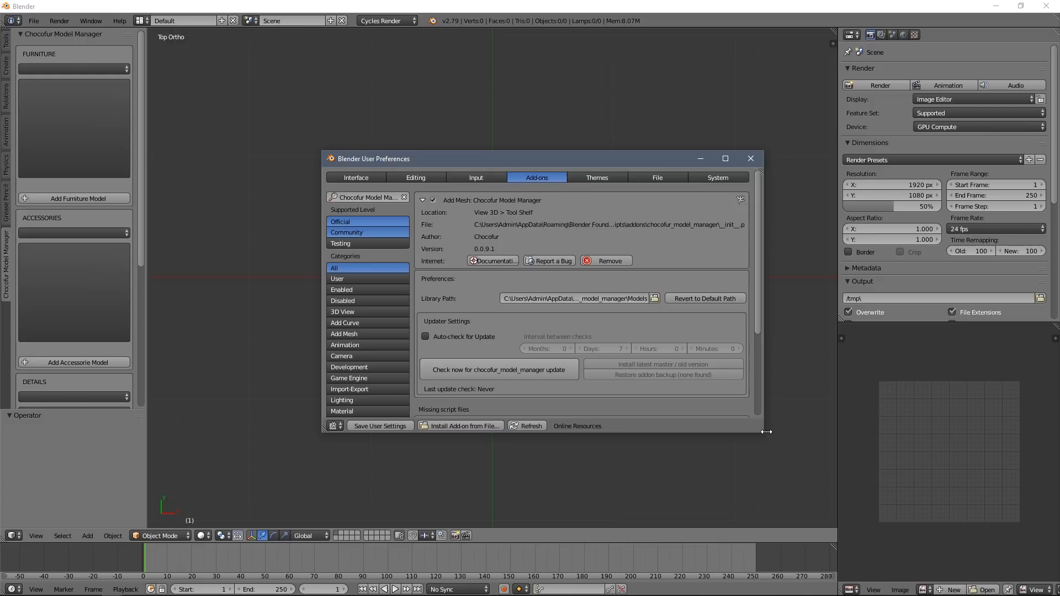
pyautogui.moveTo(765, 434); pyautogui.dragTo(813, 493)
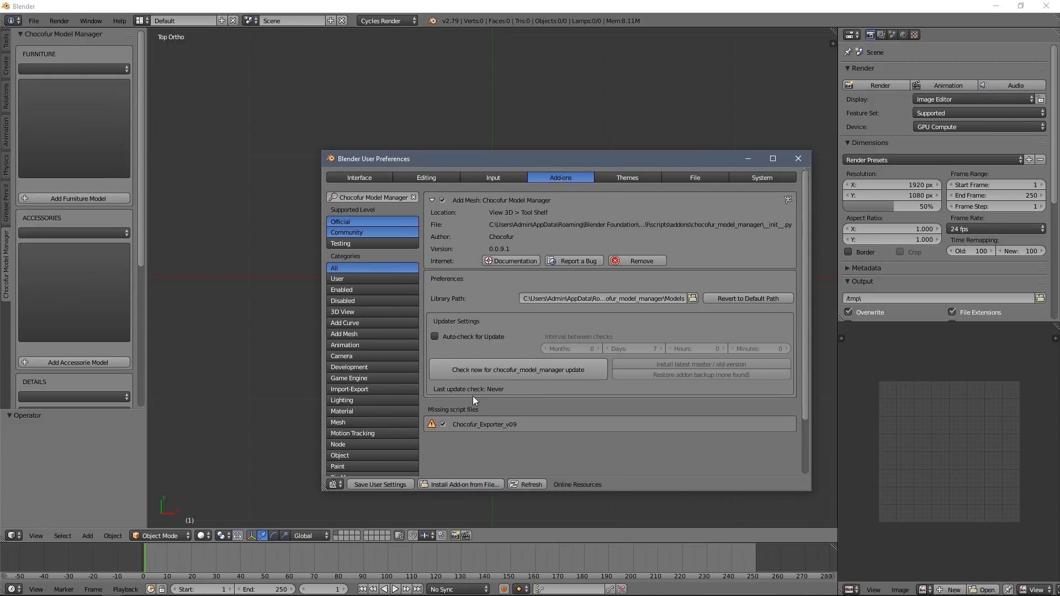
# - Check for a Chocofur Model Manager update, update the add-on to version 1.0.2, and close the preferences
pyautogui.click(489, 368)
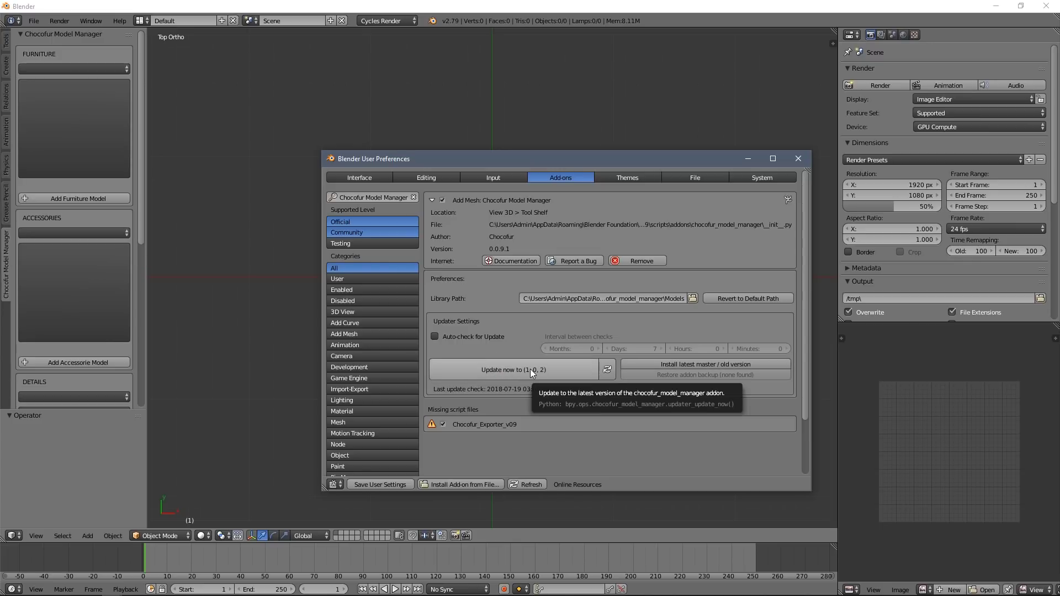
pyautogui.click(530, 369)
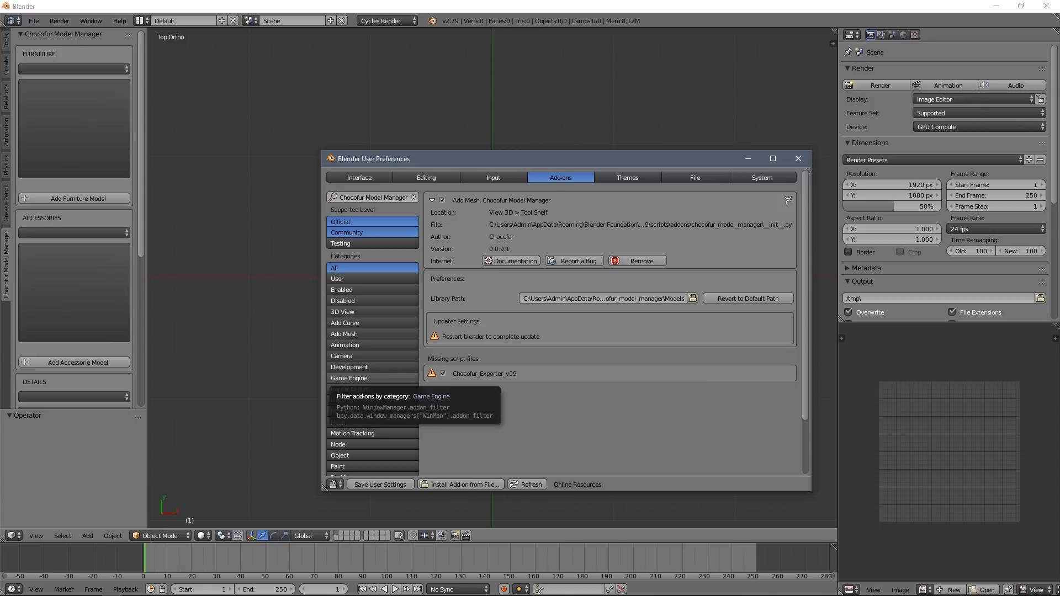
pyautogui.click(800, 157)
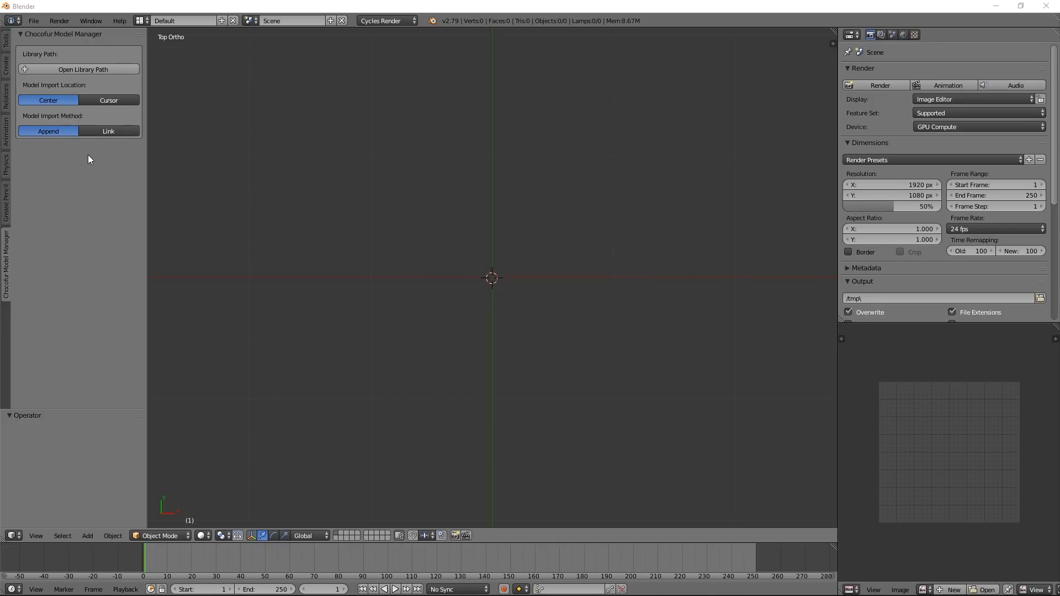
# - Find the Chocofur Model Manager add-on in the user preferences by searching for "choco", and expand its details
pyautogui.click(25, 35)
pyautogui.click(32, 35)
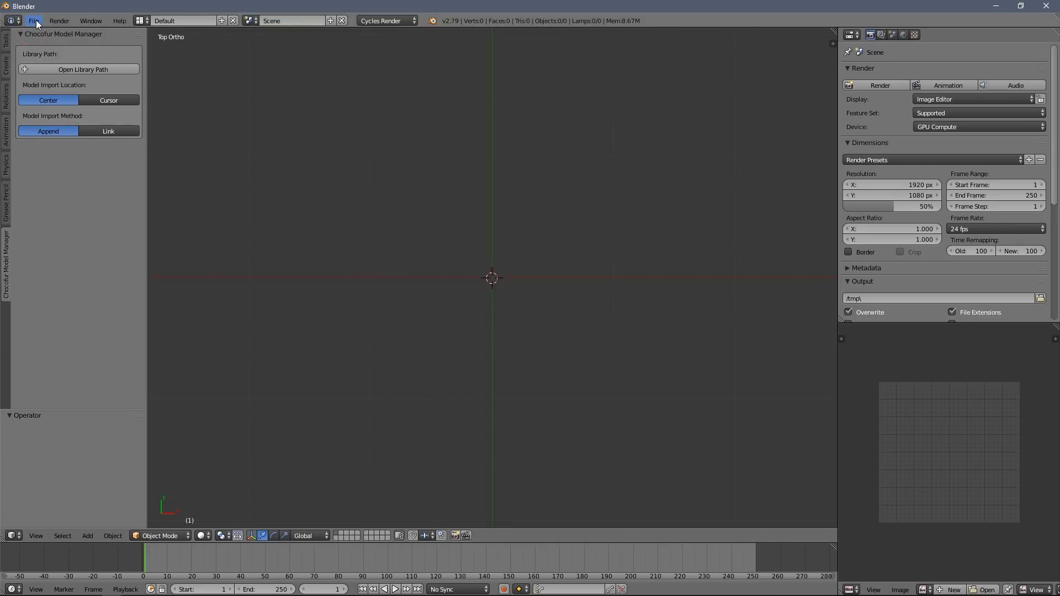
pyautogui.click(34, 20)
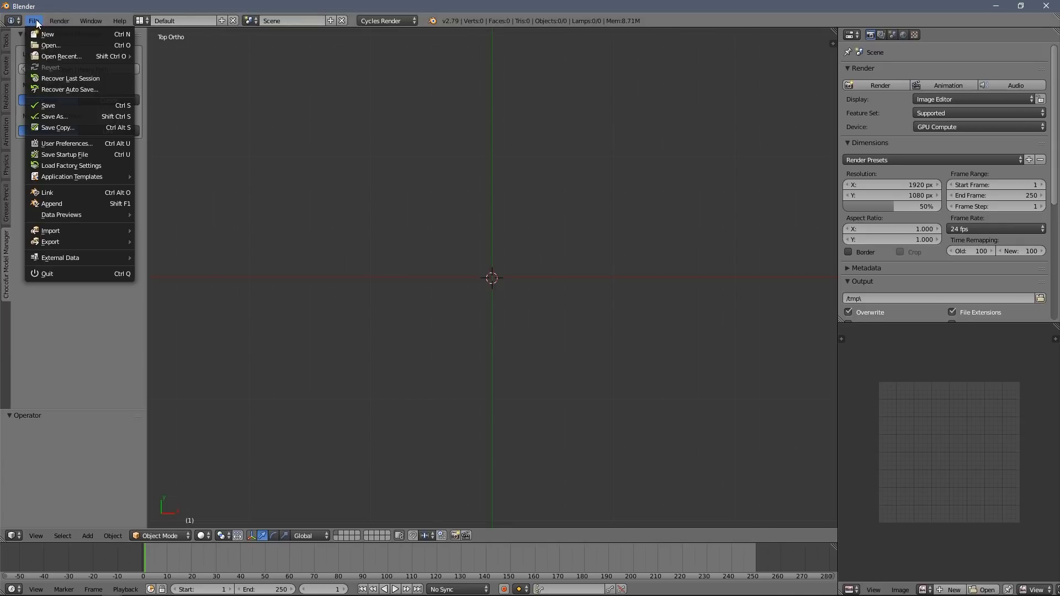
pyautogui.click(57, 143)
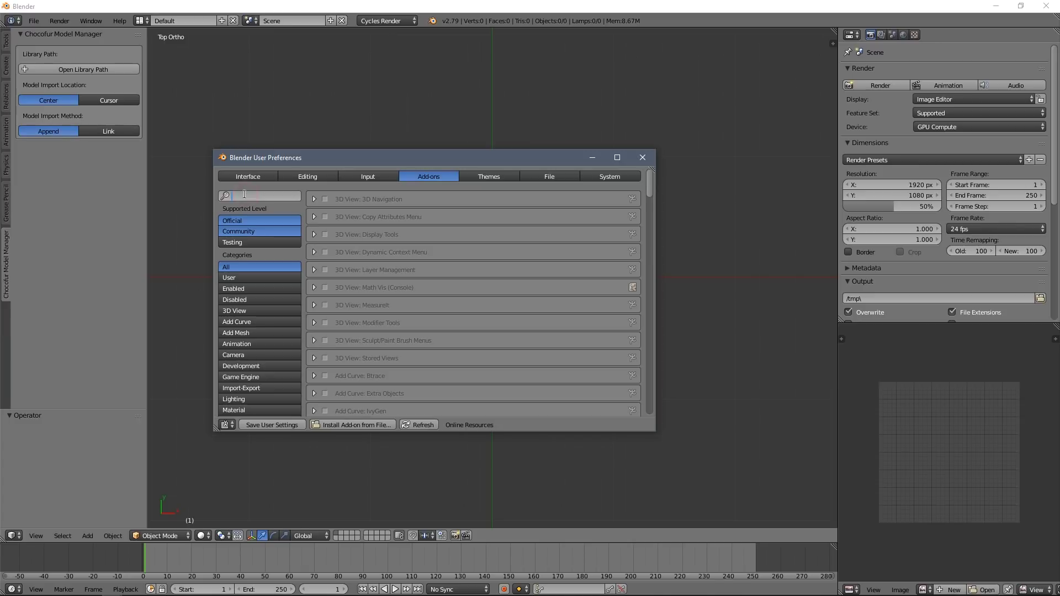
pyautogui.write('choco')
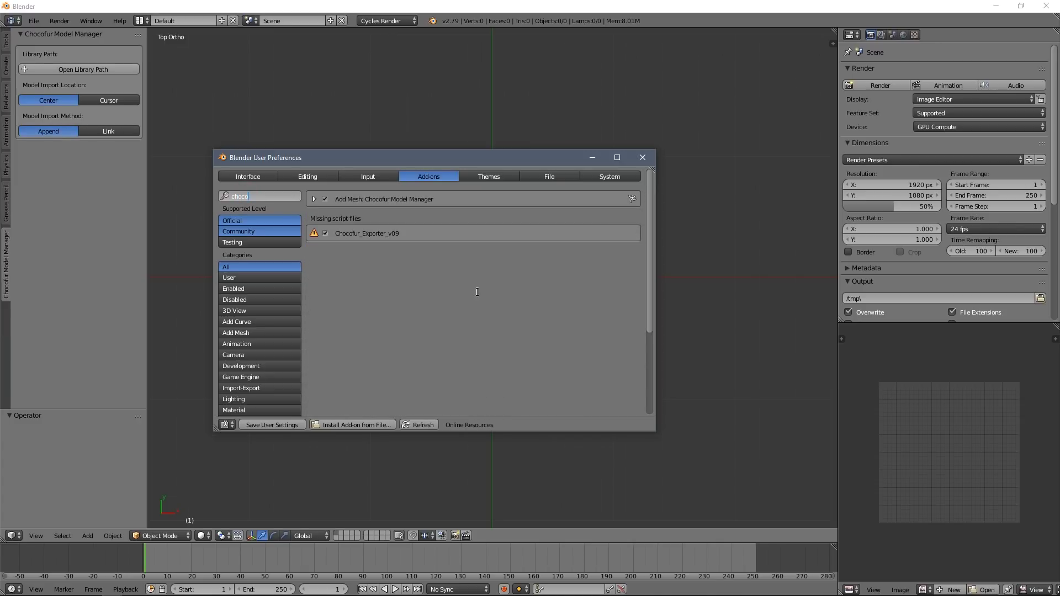
pyautogui.click(314, 199)
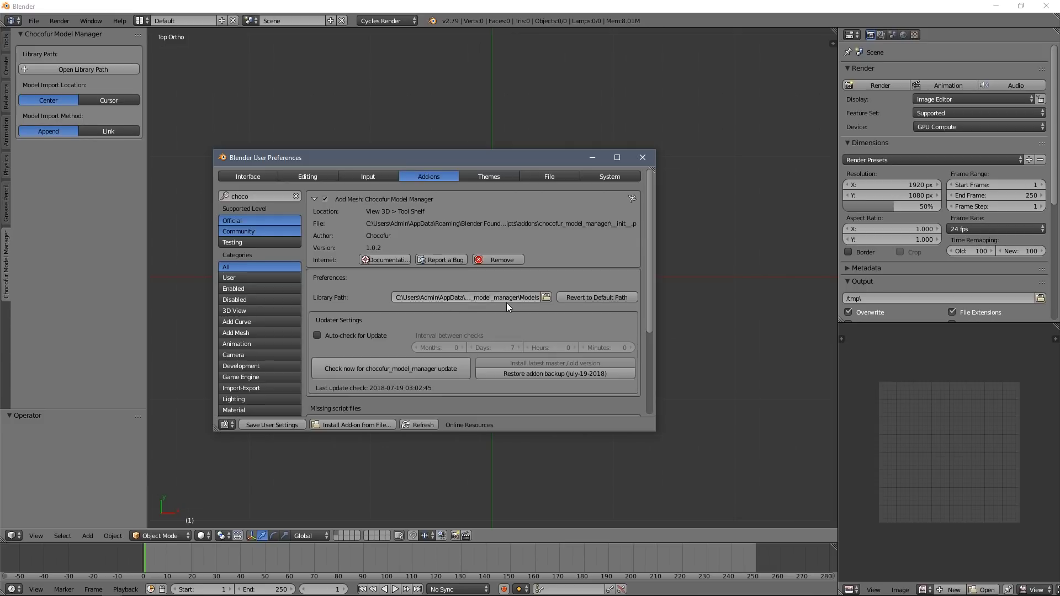
# - Set the Chocofur Model Manager library path to the X:\Models\ folder
pyautogui.click(546, 297)
pyautogui.moveTo(307, 237); pyautogui.dragTo(278, 276)
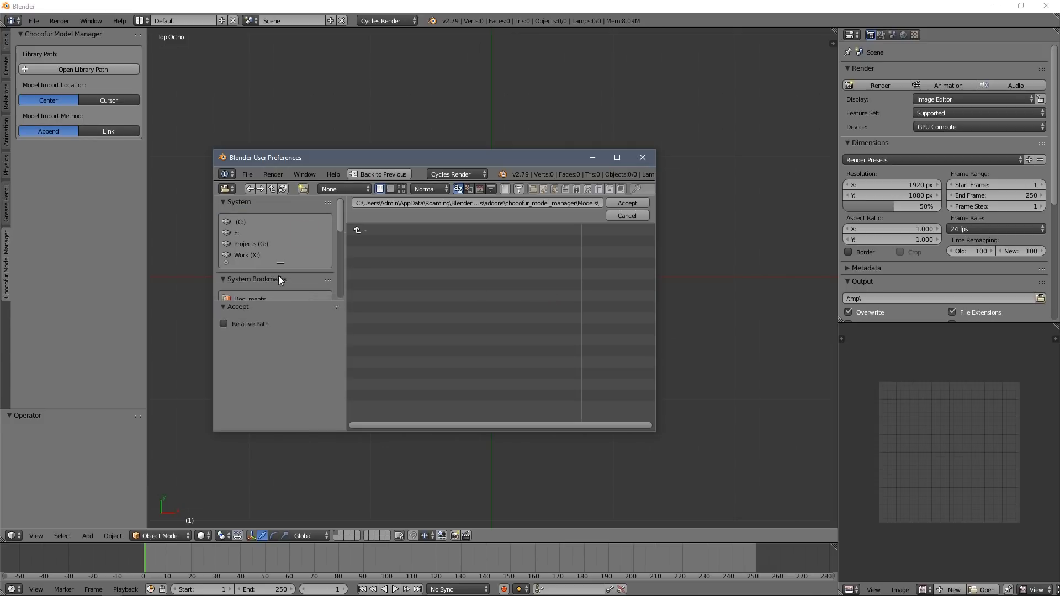
pyautogui.click(263, 255)
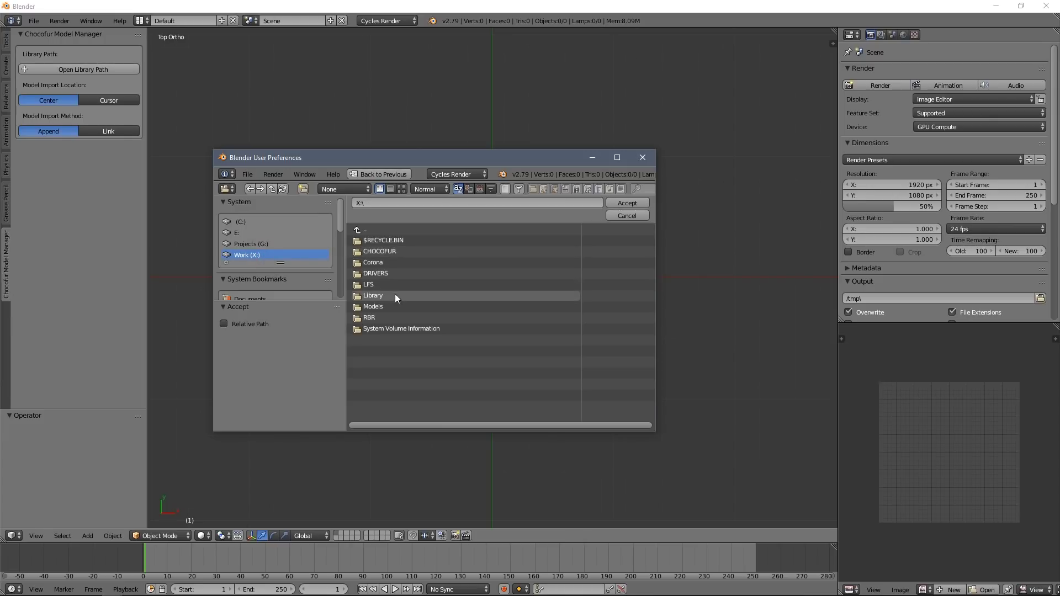
pyautogui.click(391, 304)
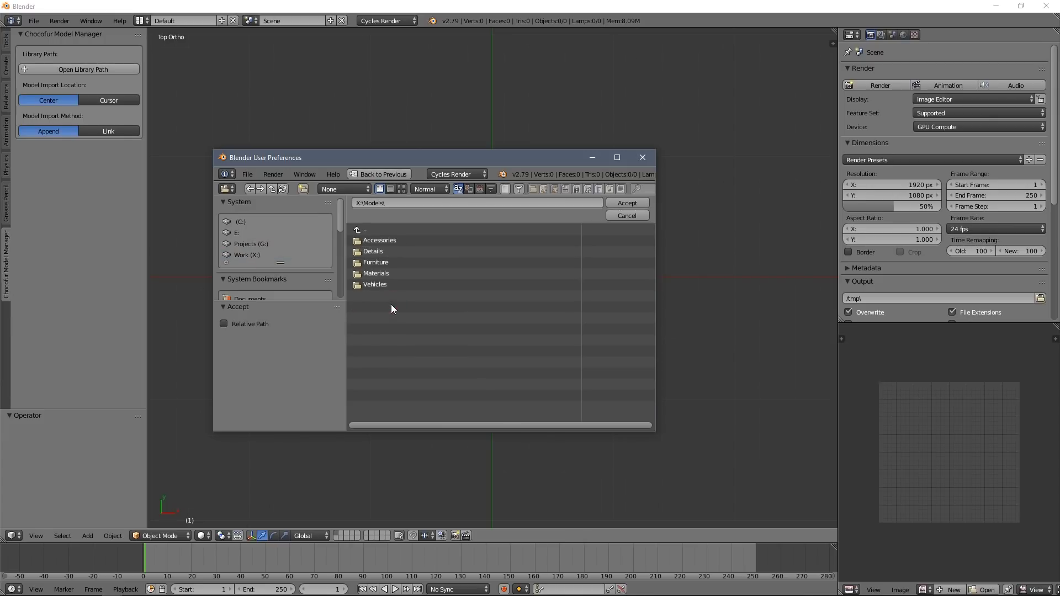
pyautogui.click(625, 203)
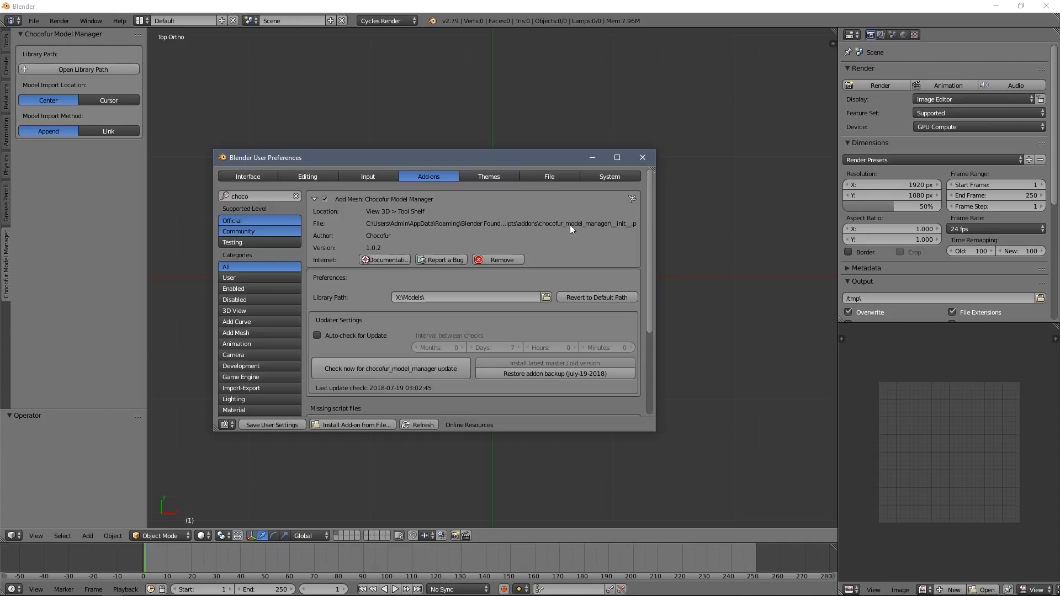
# - Move and enlarge the user preferences window, and close it
pyautogui.moveTo(535, 155); pyautogui.dragTo(540, 127)
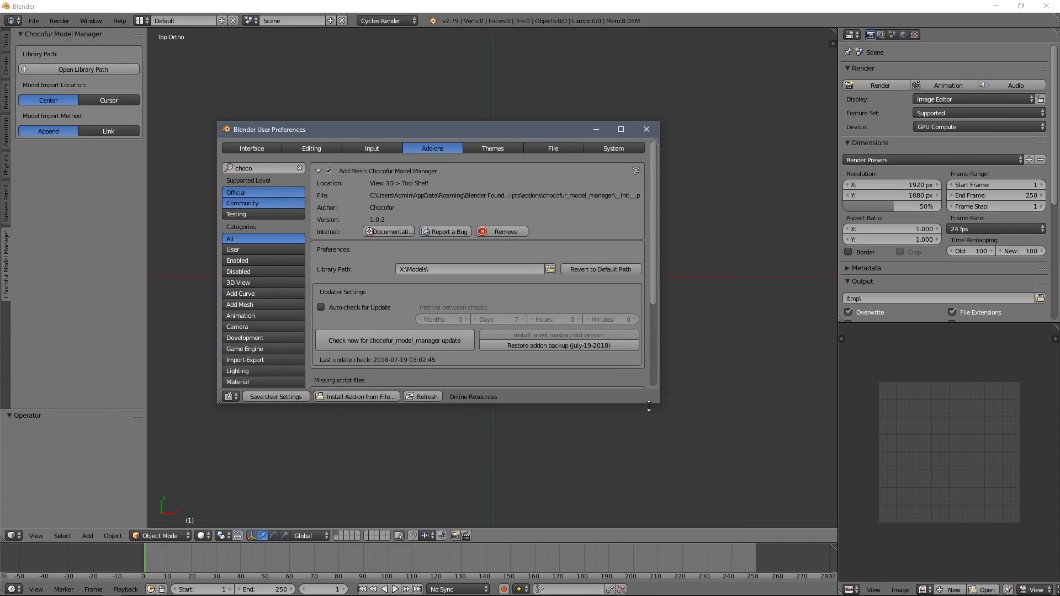
pyautogui.moveTo(657, 406); pyautogui.dragTo(683, 432)
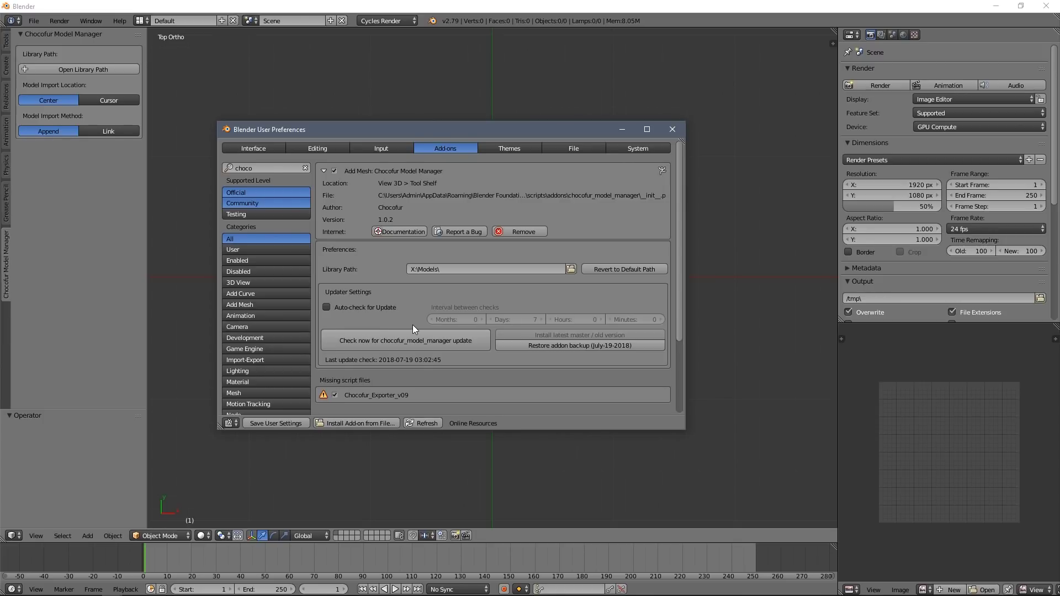
pyautogui.click(671, 130)
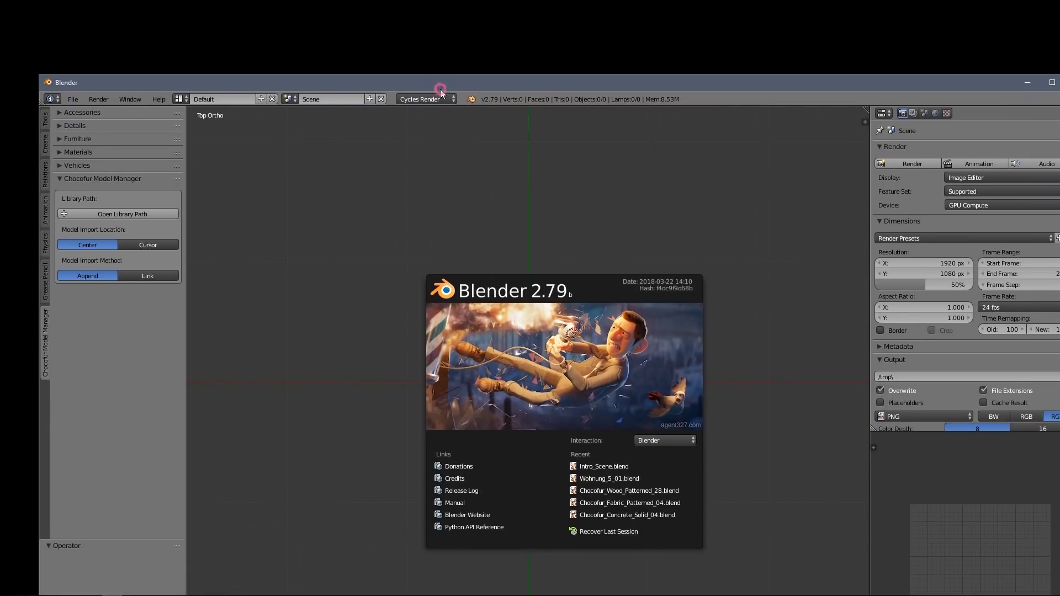
# - Maximize the restarted Blender window, and expand the Vehicles, Materials, Furniture, Details and Accessories library panels with more vertical room
pyautogui.doubleClick(440, 86)
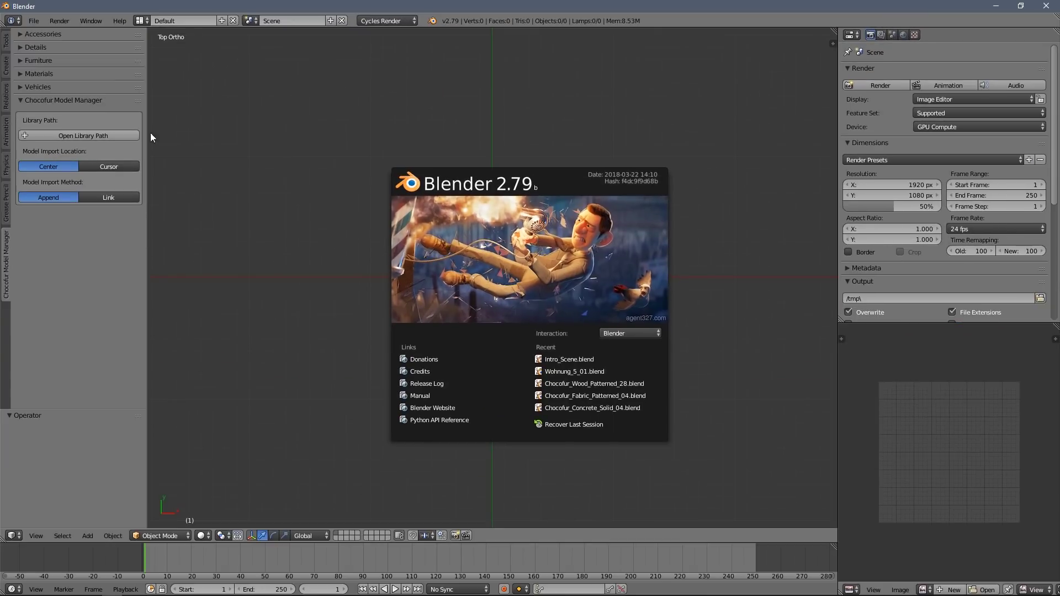
pyautogui.click(42, 98)
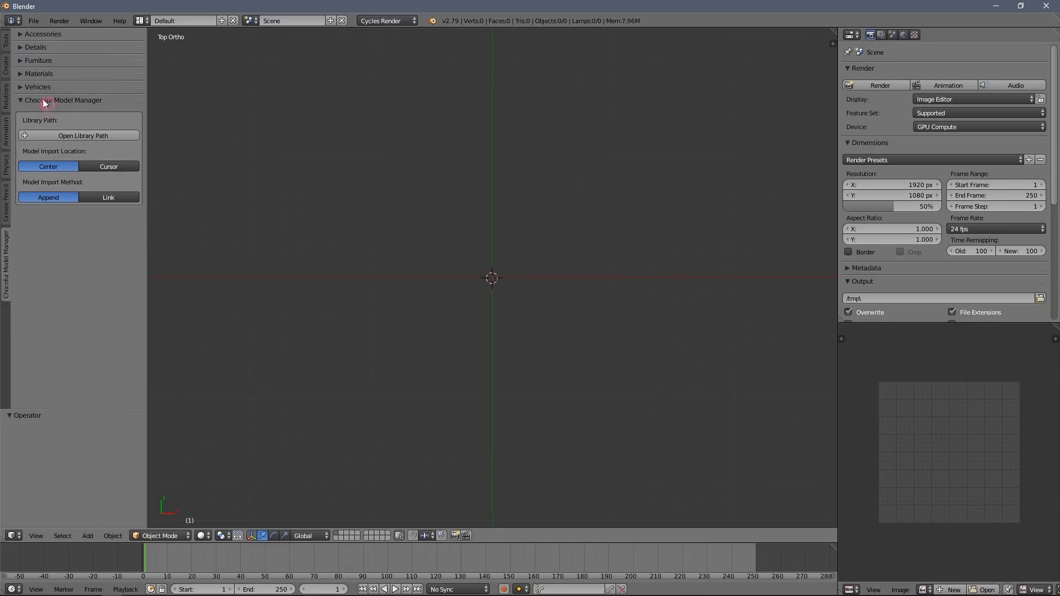
pyautogui.click(38, 87)
pyautogui.click(41, 71)
pyautogui.click(43, 62)
pyautogui.click(39, 48)
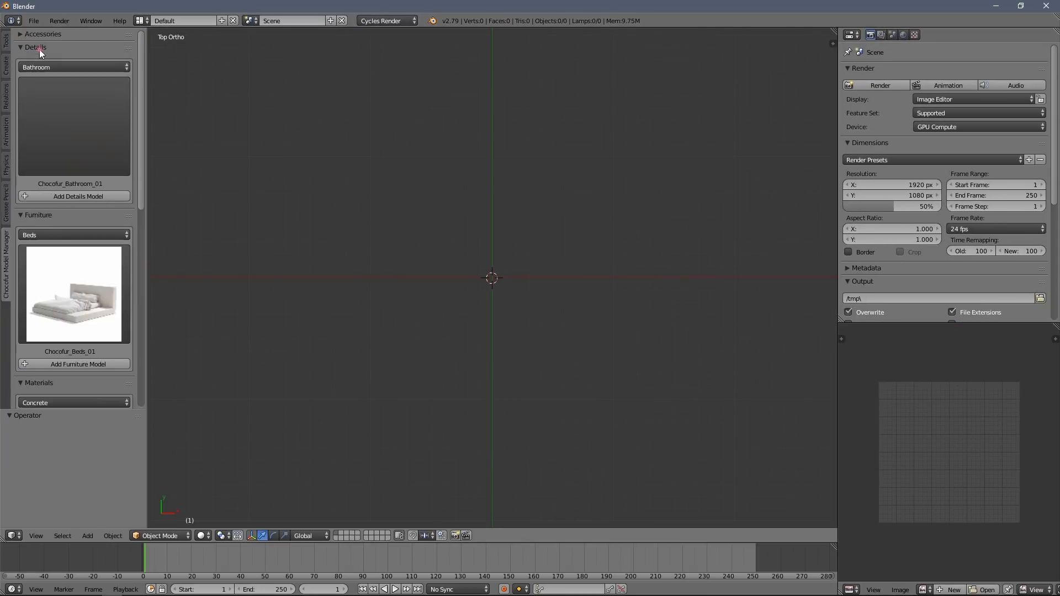
pyautogui.click(44, 34)
pyautogui.moveTo(66, 408); pyautogui.dragTo(66, 513)
# - Collapse all the library category panels and the Chocofur Model Manager settings panel
pyautogui.click(56, 35)
pyautogui.click(54, 46)
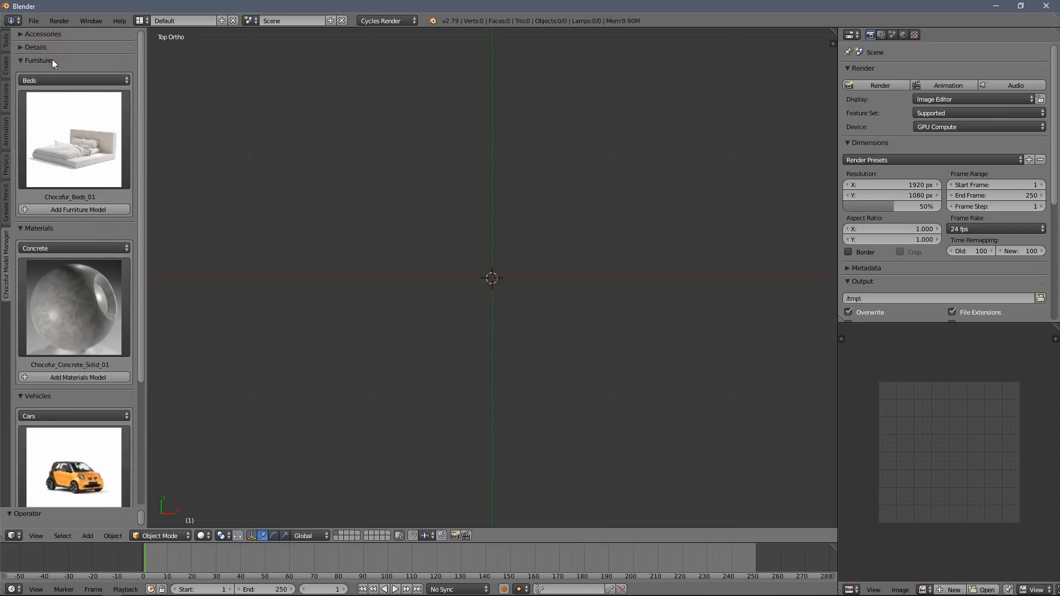
pyautogui.click(50, 60)
pyautogui.click(48, 73)
pyautogui.click(48, 86)
pyautogui.click(46, 100)
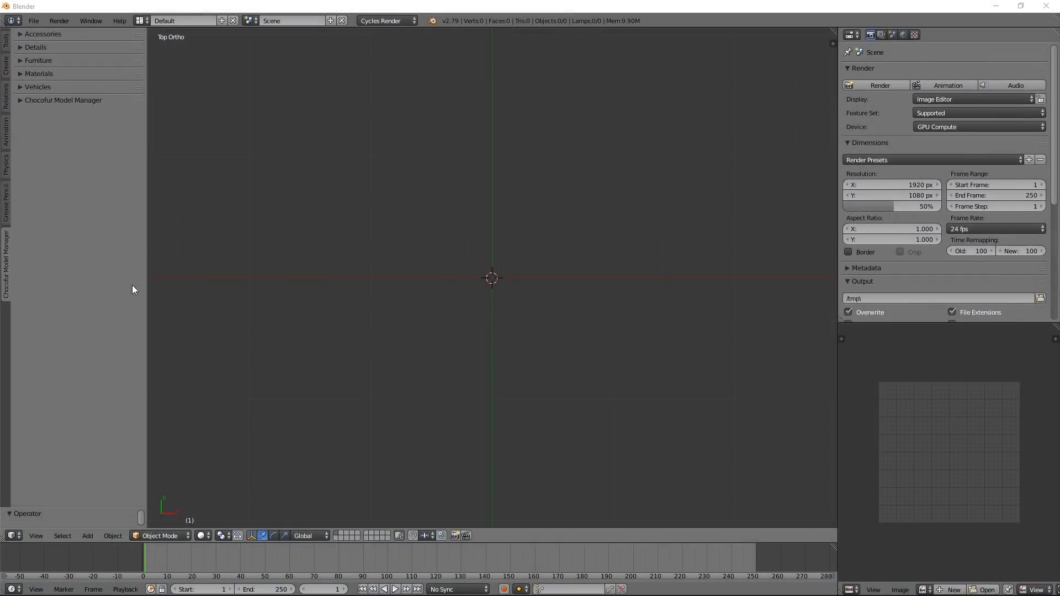
# - Open the model library folder from the Chocofur Model Manager settings, and reposition and shrink the folder window
pyautogui.click(55, 101)
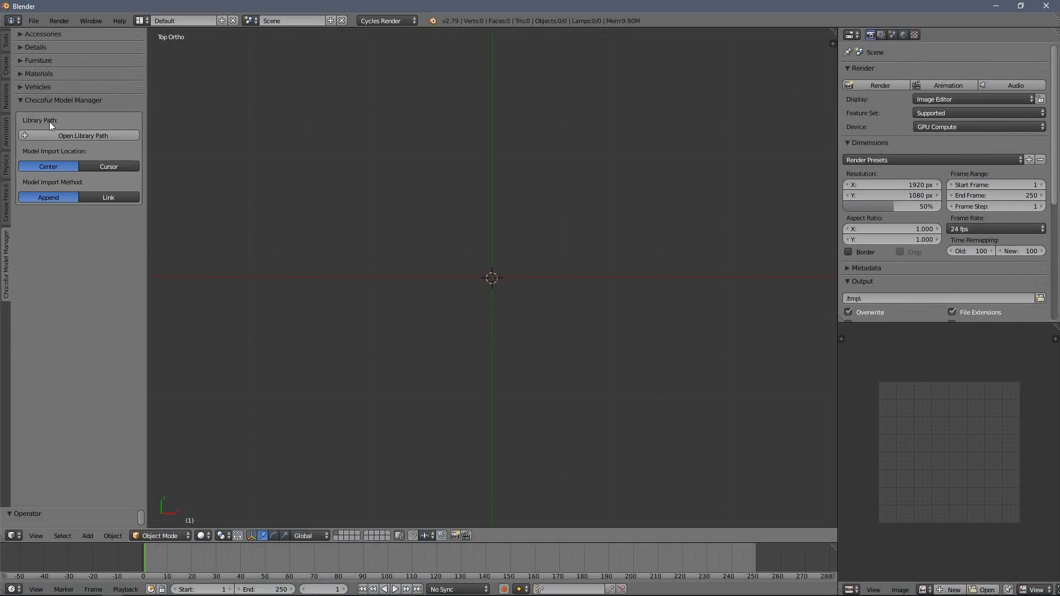
pyautogui.click(58, 136)
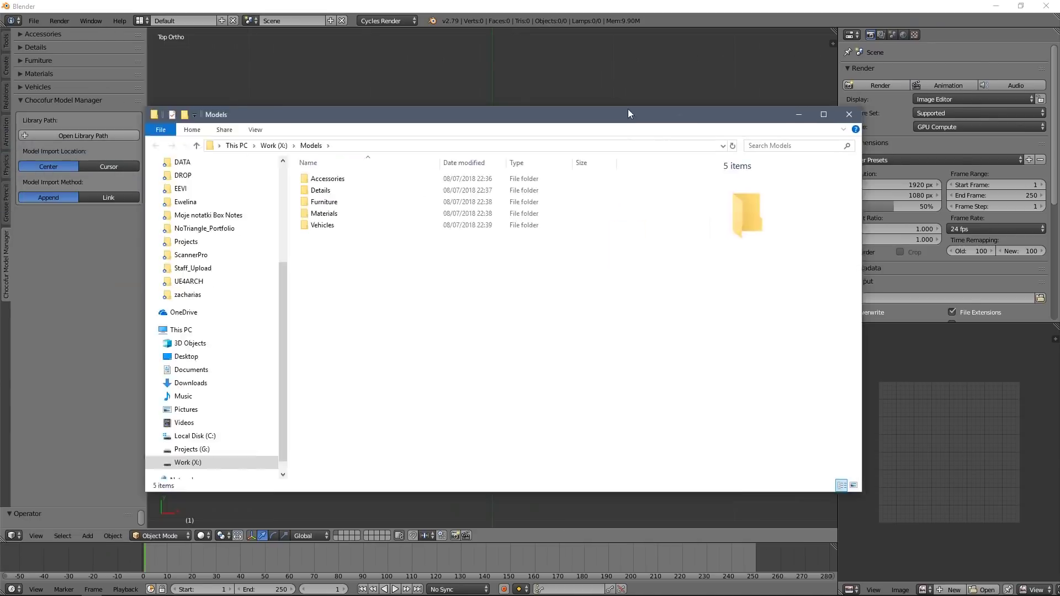
pyautogui.moveTo(628, 109); pyautogui.dragTo(705, 97)
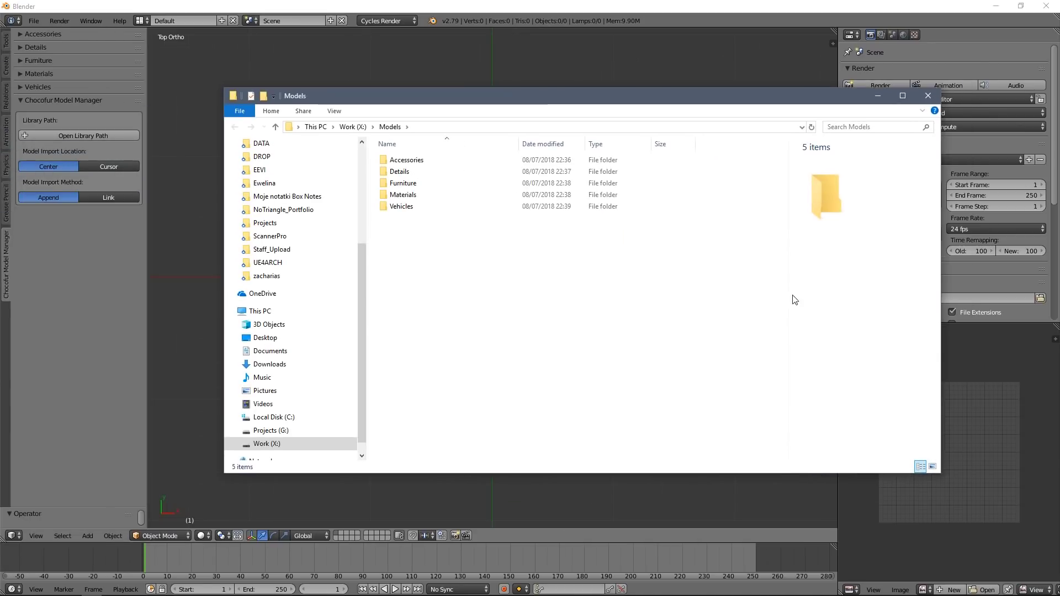
pyautogui.moveTo(940, 474); pyautogui.dragTo(807, 450)
# - Create a folder named New_Models inside the Models library folder
pyautogui.rightClick(439, 260)
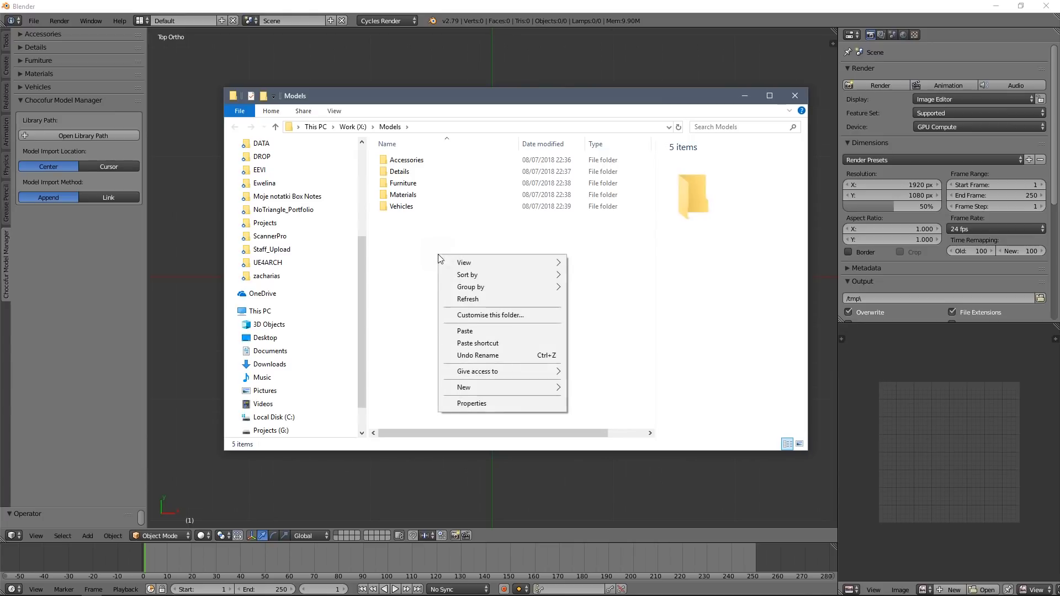
pyautogui.moveTo(479, 387)
pyautogui.click(590, 388)
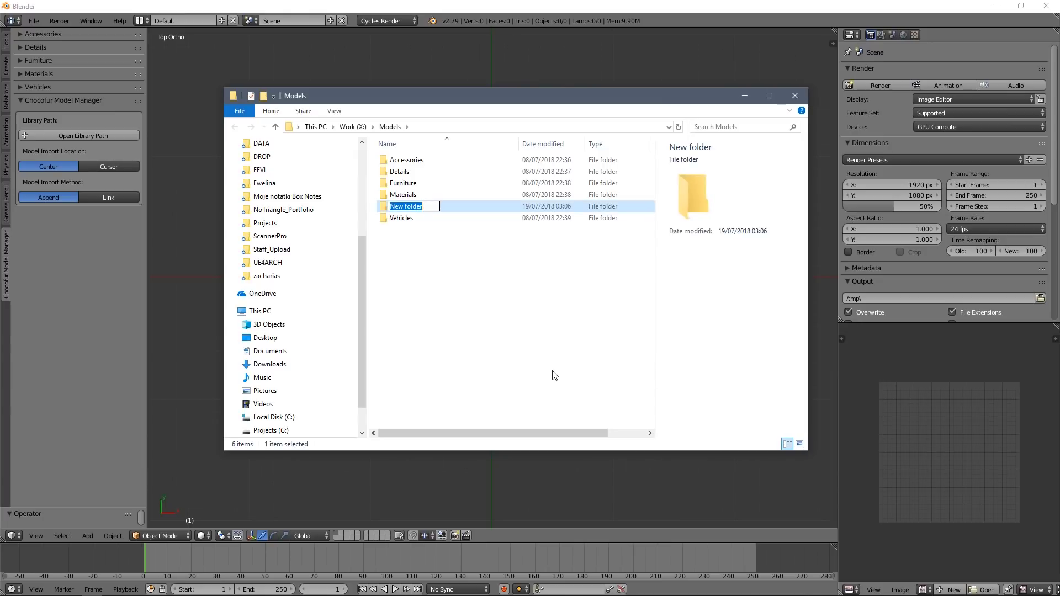
pyautogui.write('N')
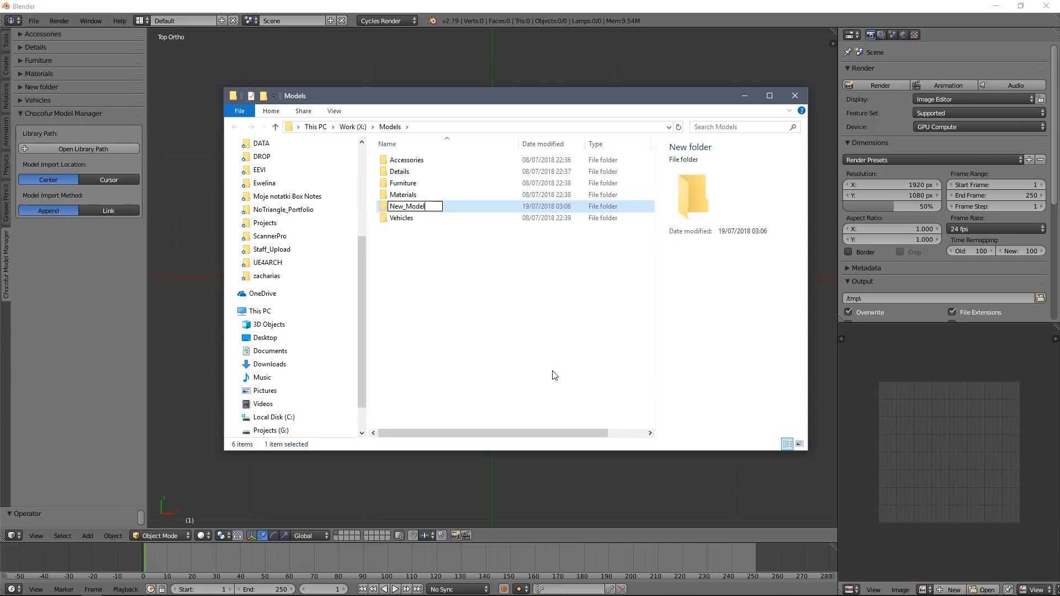
pyautogui.press('Return')
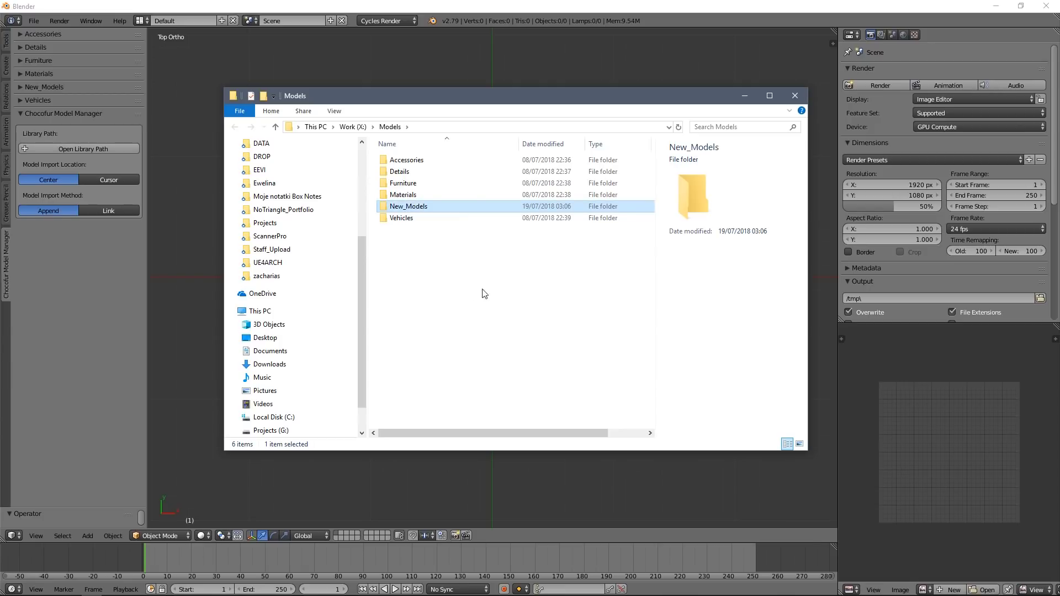
# - Create a second folder named Custom_Models inside the Models library folder
pyautogui.rightClick(459, 285)
pyautogui.moveTo(491, 422)
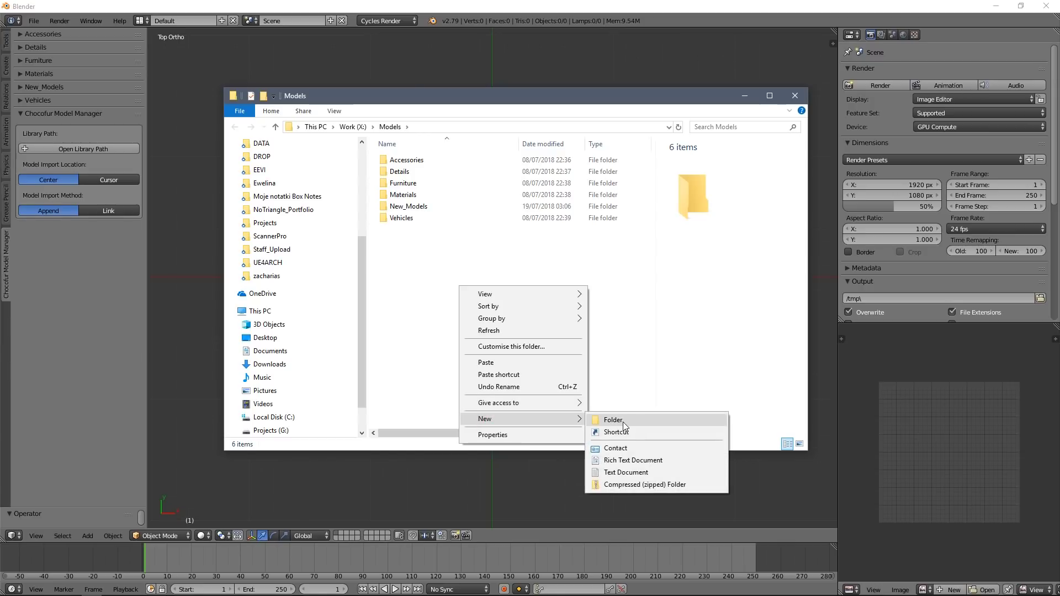
pyautogui.click(612, 420)
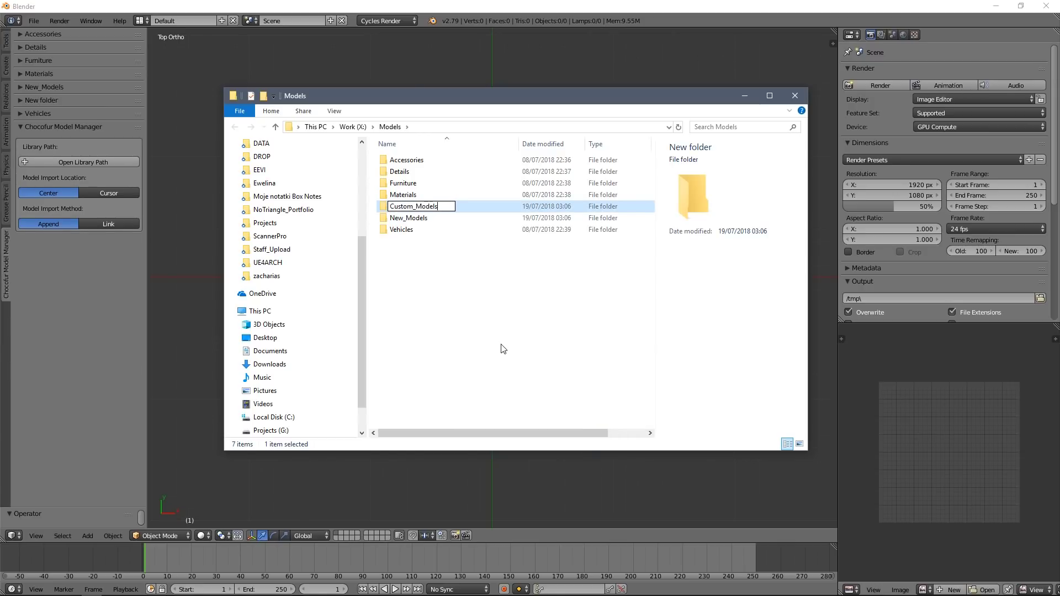
pyautogui.press('Return')
pyautogui.click(484, 342)
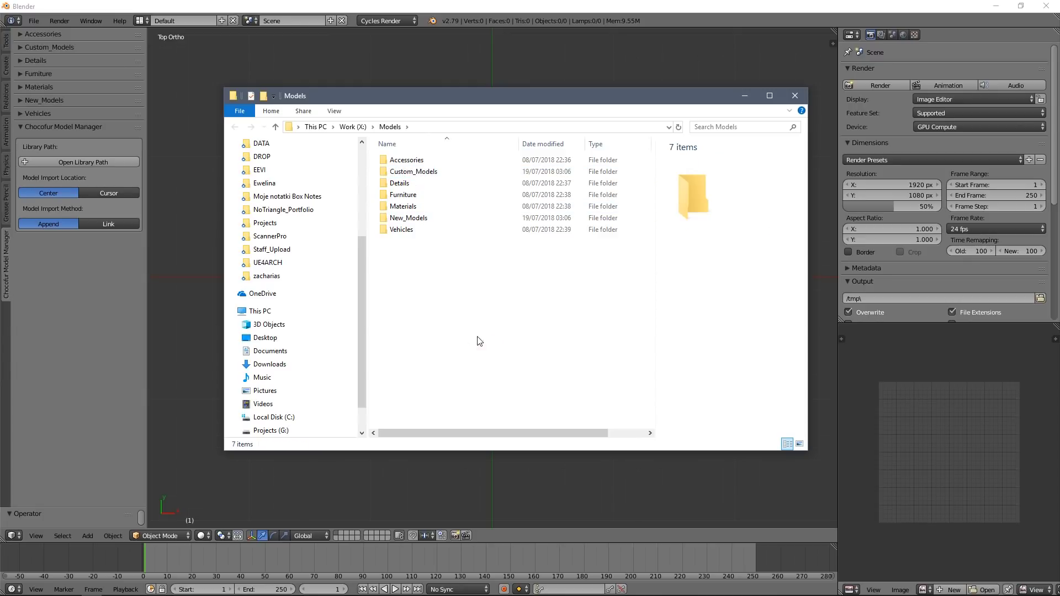
# - Check the category list of the New_Models panel in Blender, and create a Category_01 folder inside the New_Models library folder
pyautogui.click(49, 100)
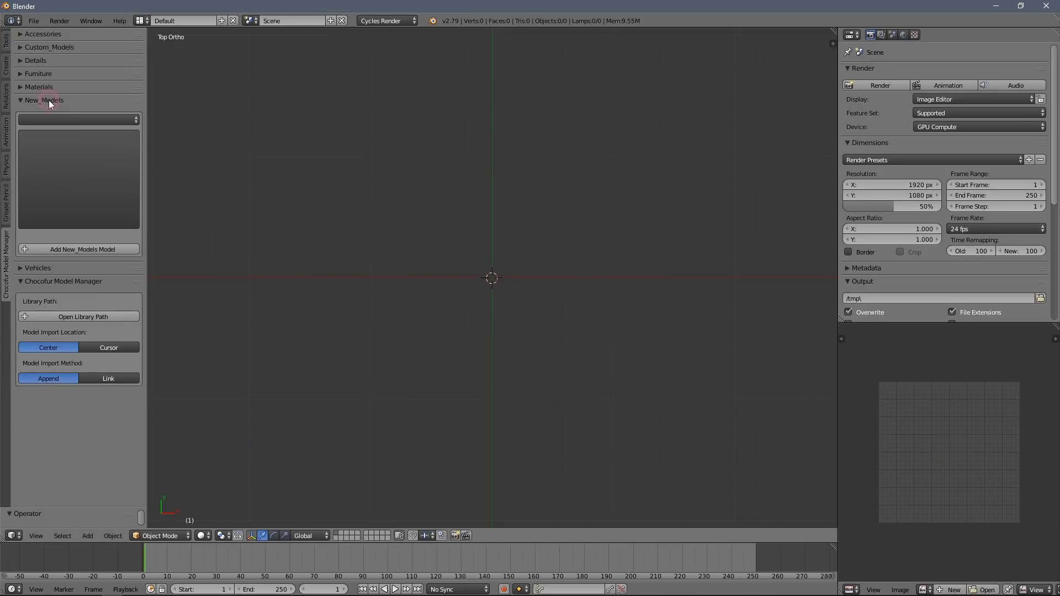
pyautogui.click(55, 119)
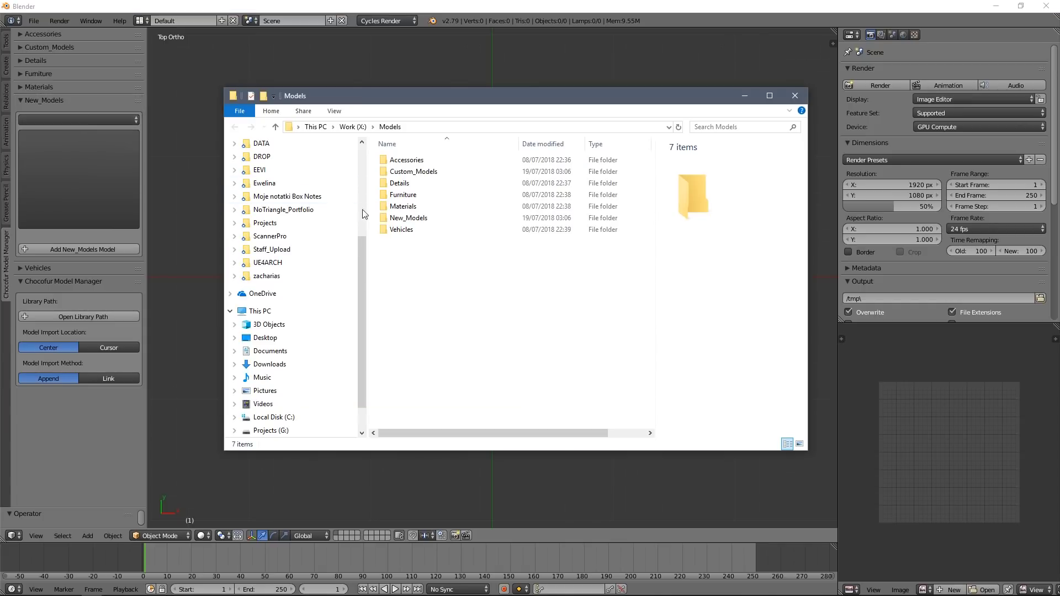
pyautogui.doubleClick(409, 218)
pyautogui.rightClick(438, 251)
pyautogui.moveTo(480, 386)
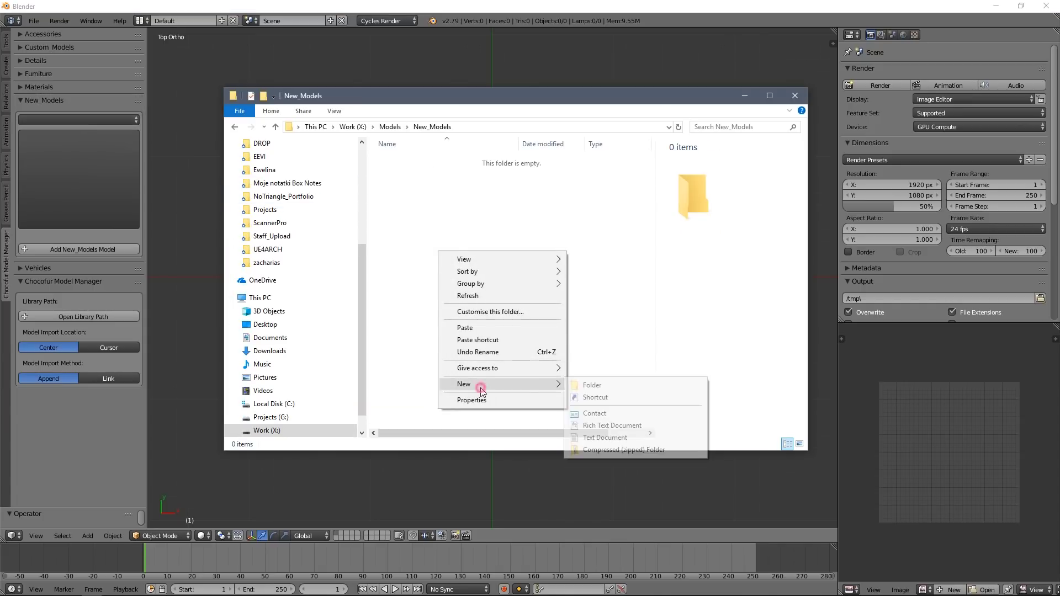
pyautogui.click(586, 385)
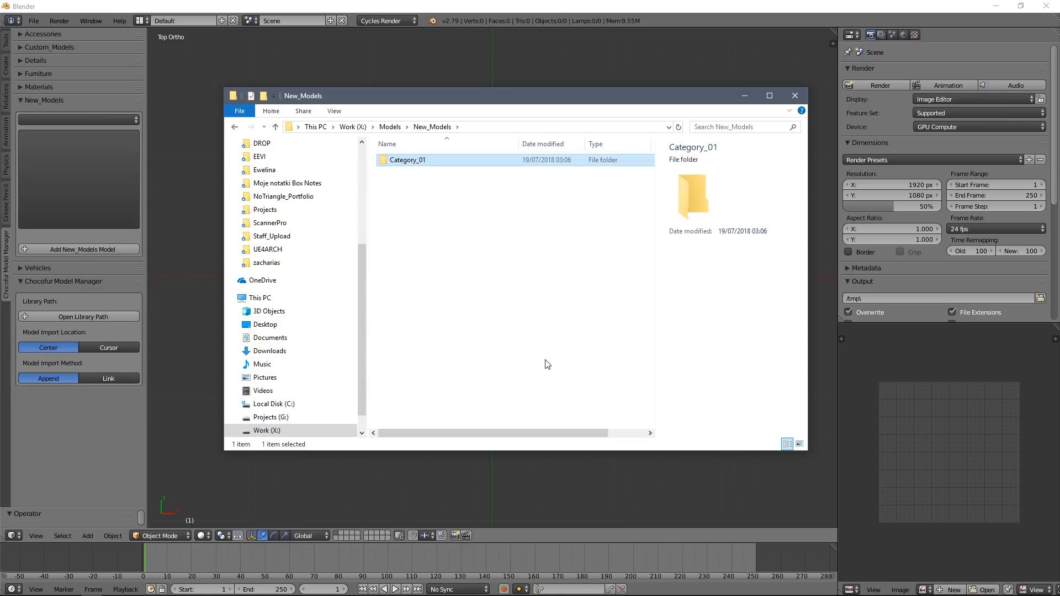
# - Duplicate the Category_01 folder as Category_02, and open the New_Models category list in Blender
pyautogui.hotkey('ctrl', 'v')
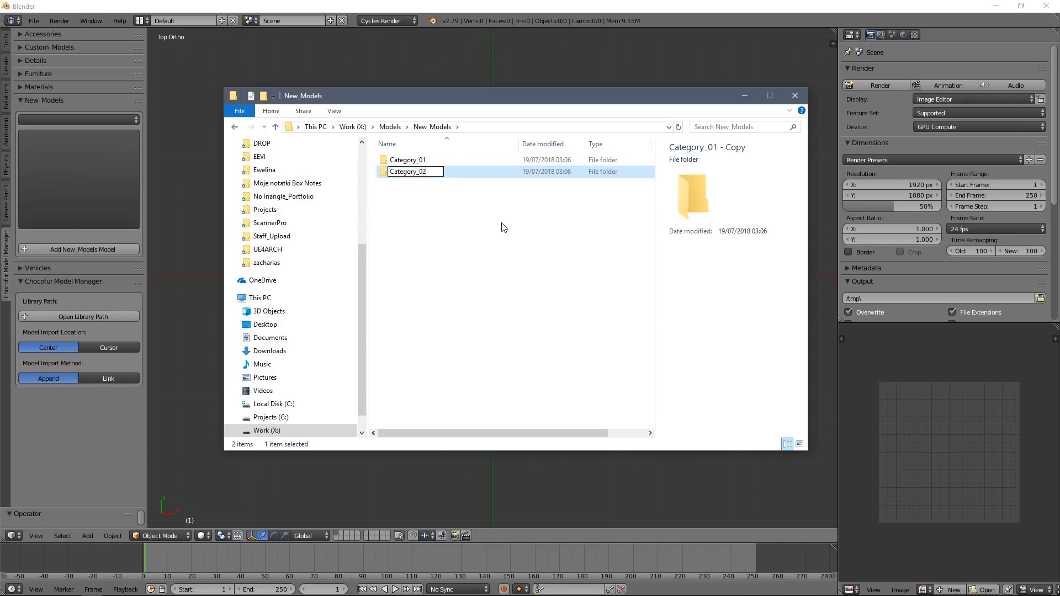
pyautogui.click(106, 119)
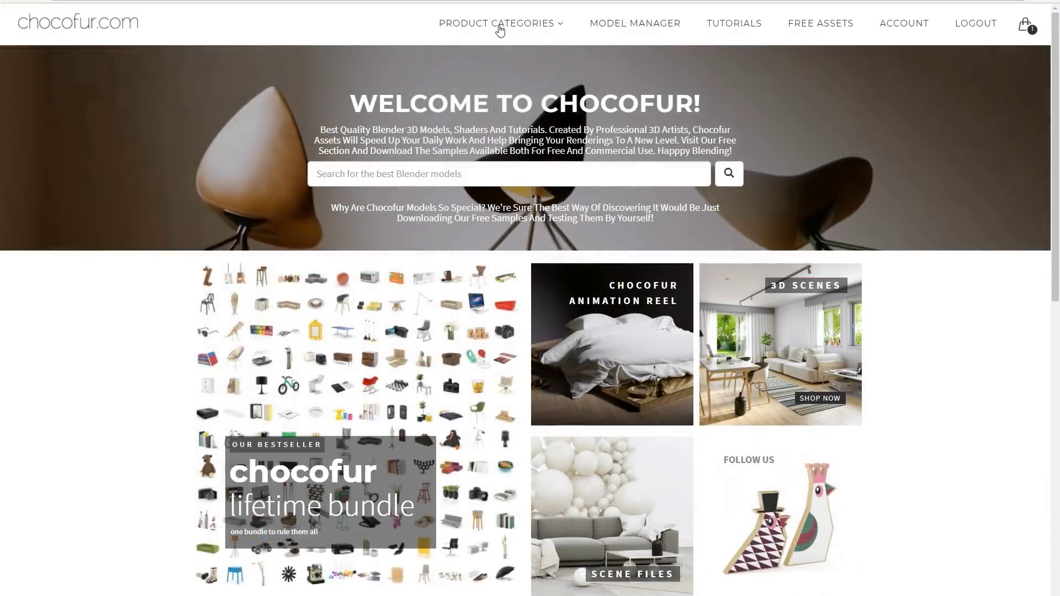
# - Switch to the chocofur.com website in the browser and open its Free product category
pyautogui.moveTo(498, 30)
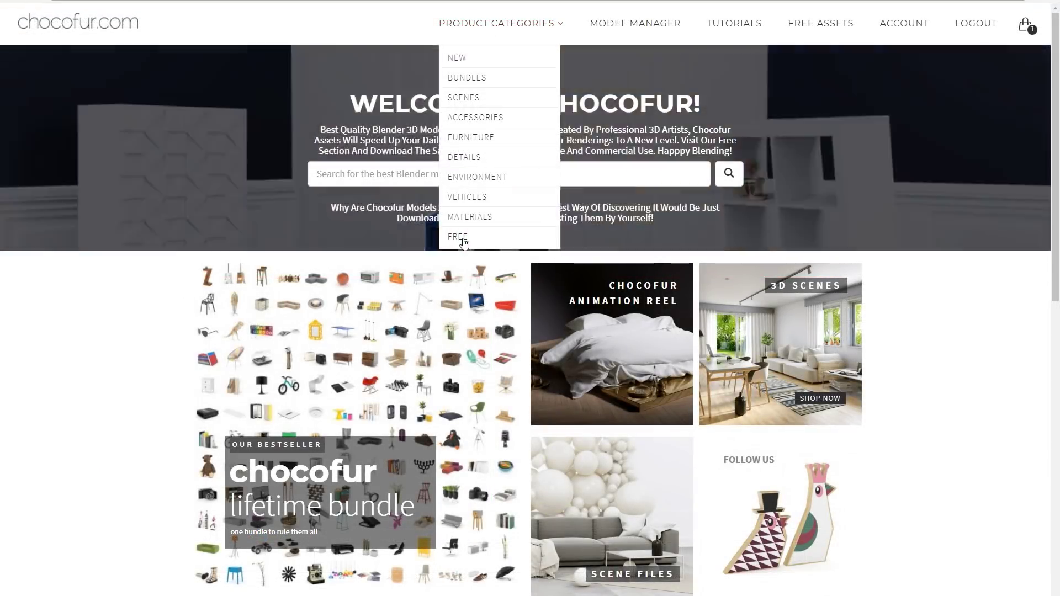
pyautogui.click(462, 241)
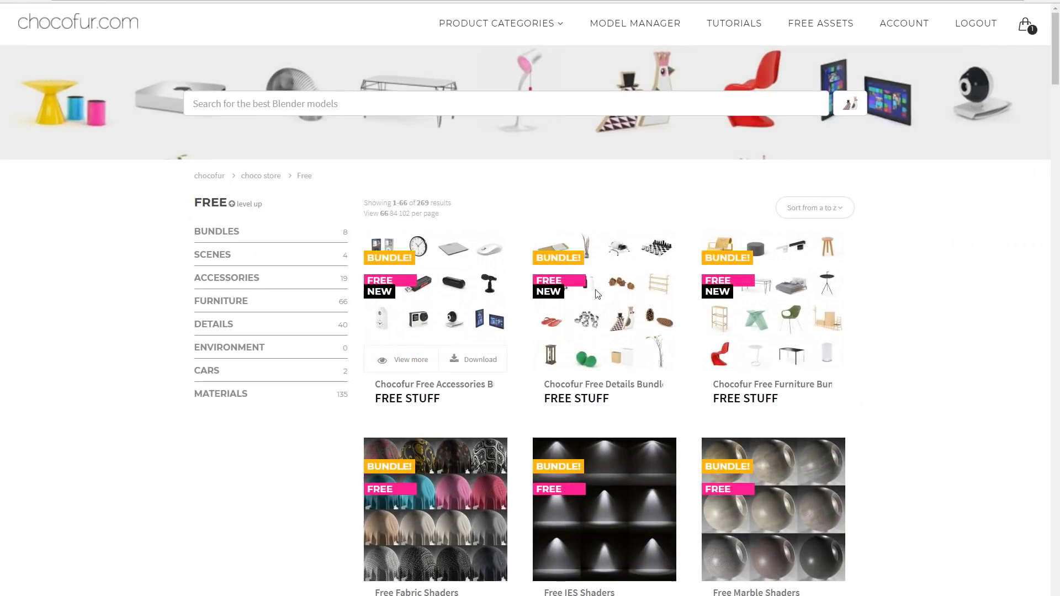
# - Browse the free assets and download the Chocofur Free Furniture Bundle
pyautogui.scroll(-6, 596, 294)
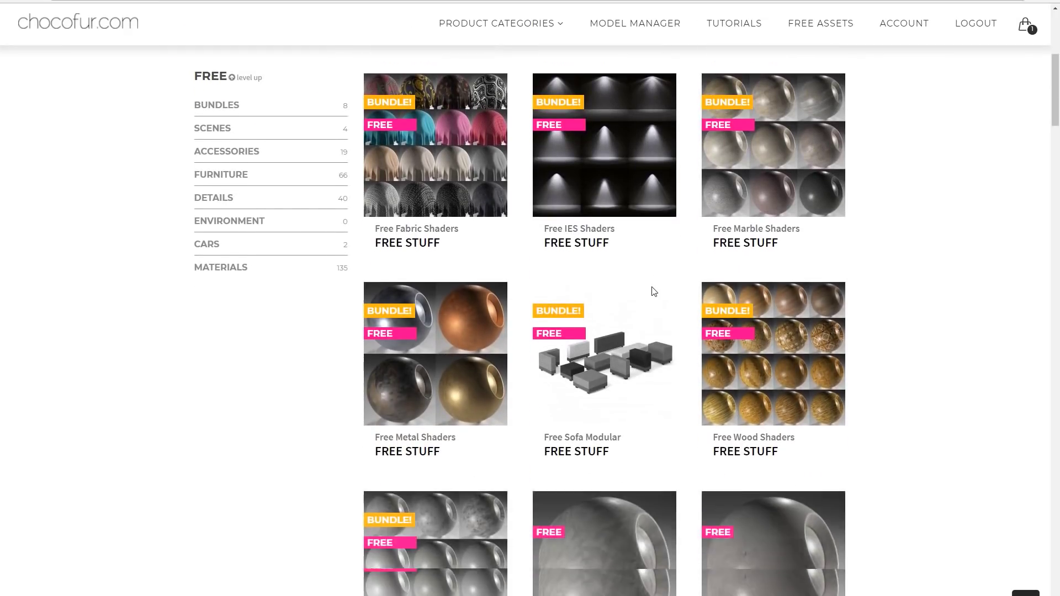
pyautogui.scroll(-8, 653, 291)
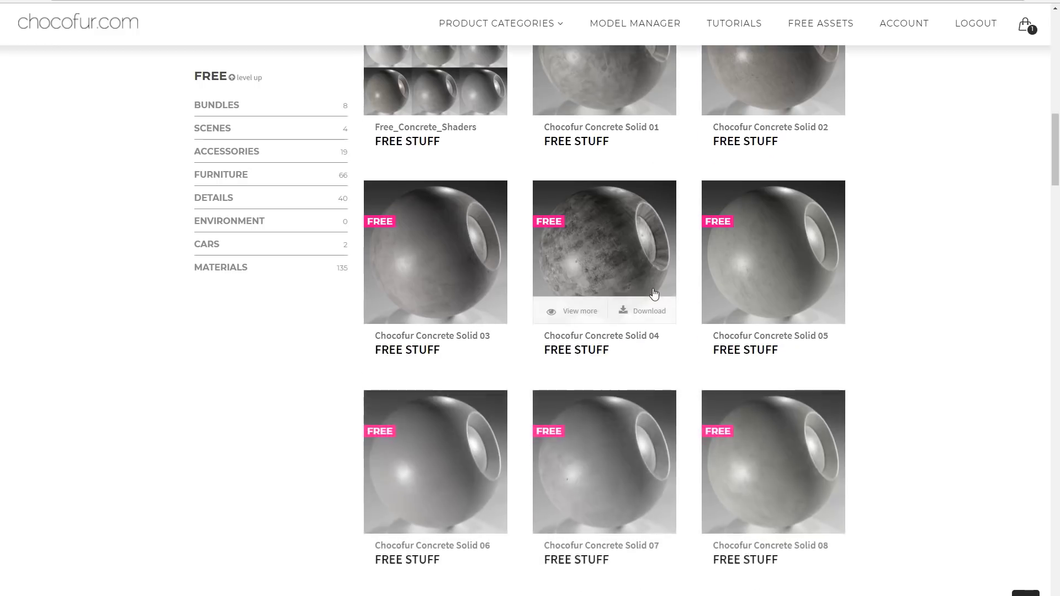
pyautogui.scroll(-9, 653, 293)
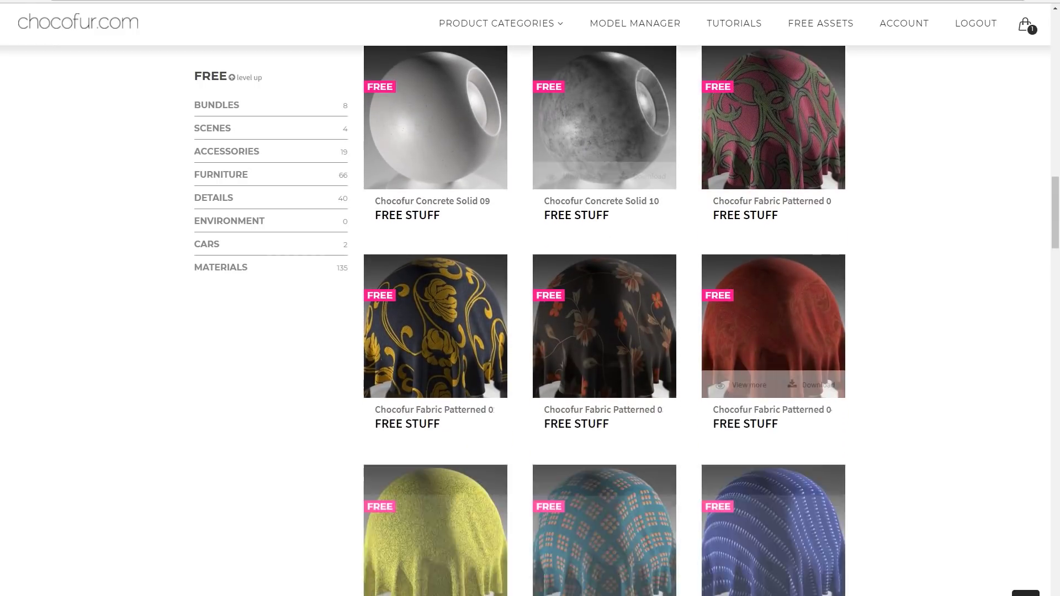
pyautogui.scroll(20, 969, 296)
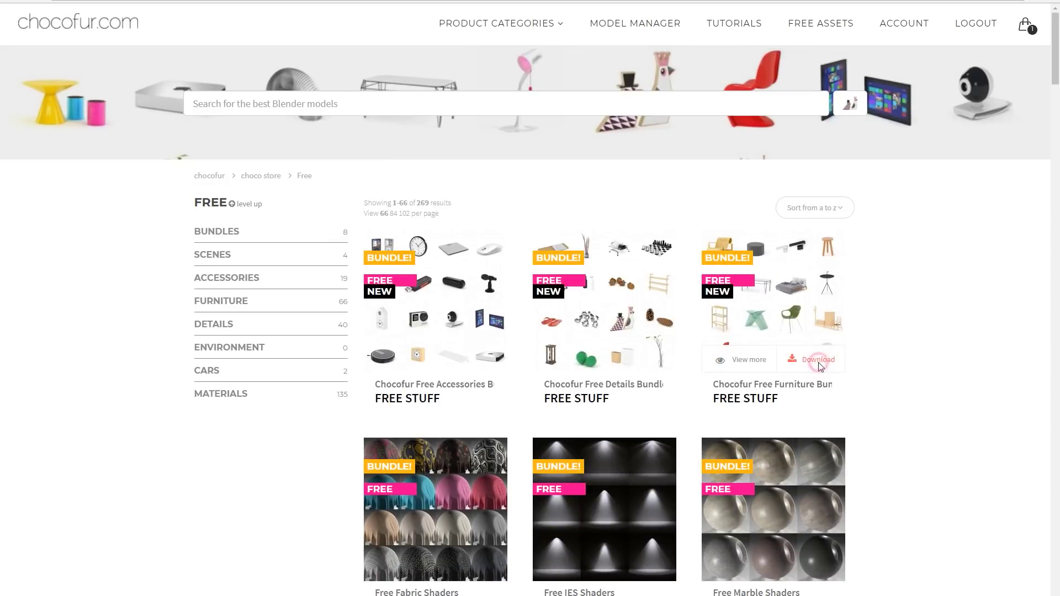
pyautogui.click(819, 360)
pyautogui.click(592, 337)
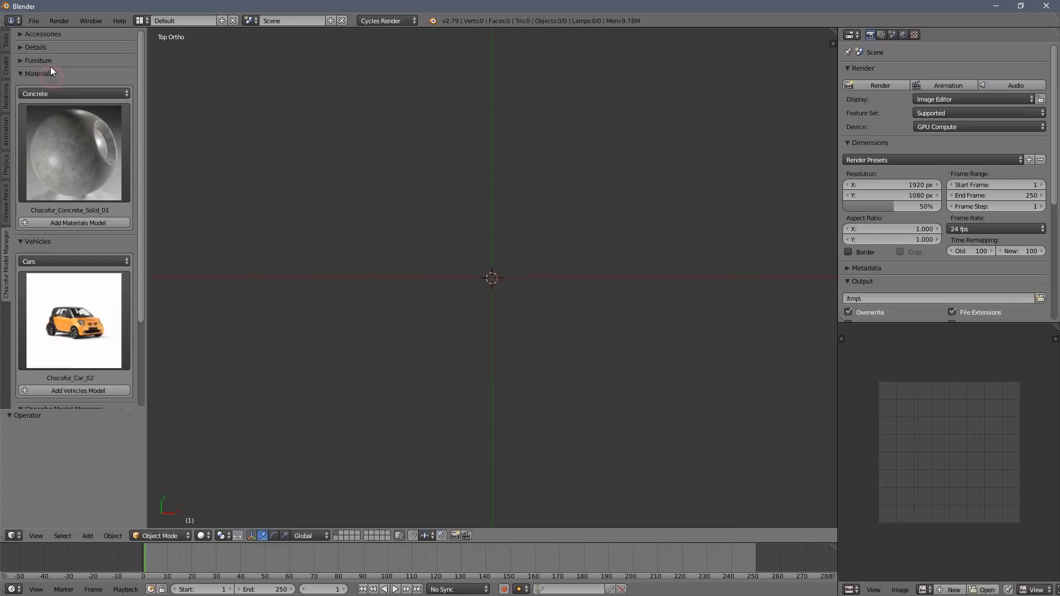
# - Switch to Blender and collapse the Furniture, Materials and Vehicles category panels of the Model Manager
pyautogui.click(51, 64)
pyautogui.click(50, 64)
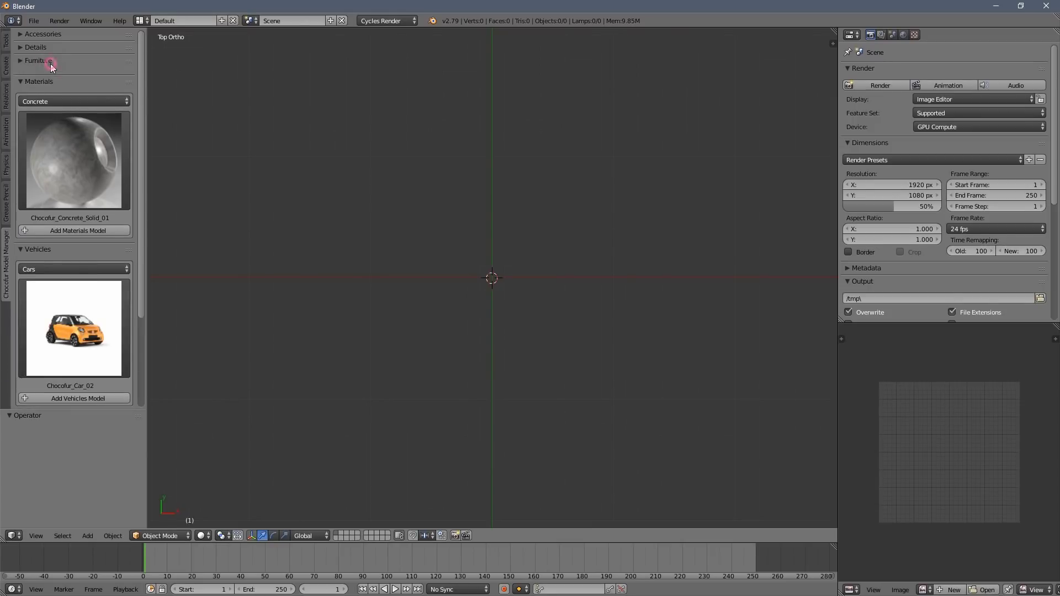
pyautogui.click(51, 73)
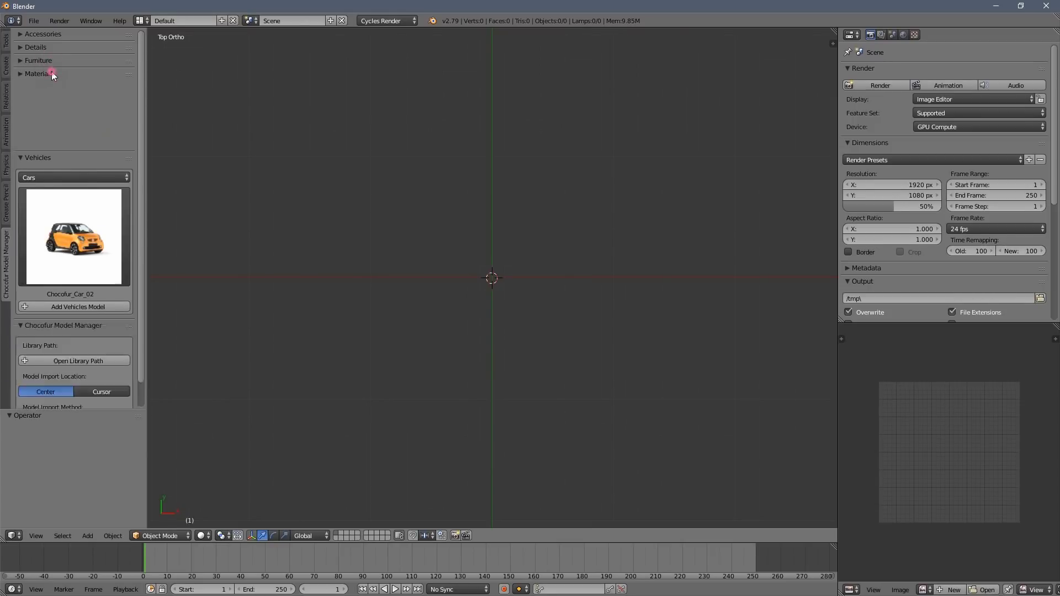
pyautogui.click(50, 84)
# - Set the Chocofur Model Manager's library path to X:\Library\ in the add-on preferences, and close the preferences
pyautogui.click(34, 22)
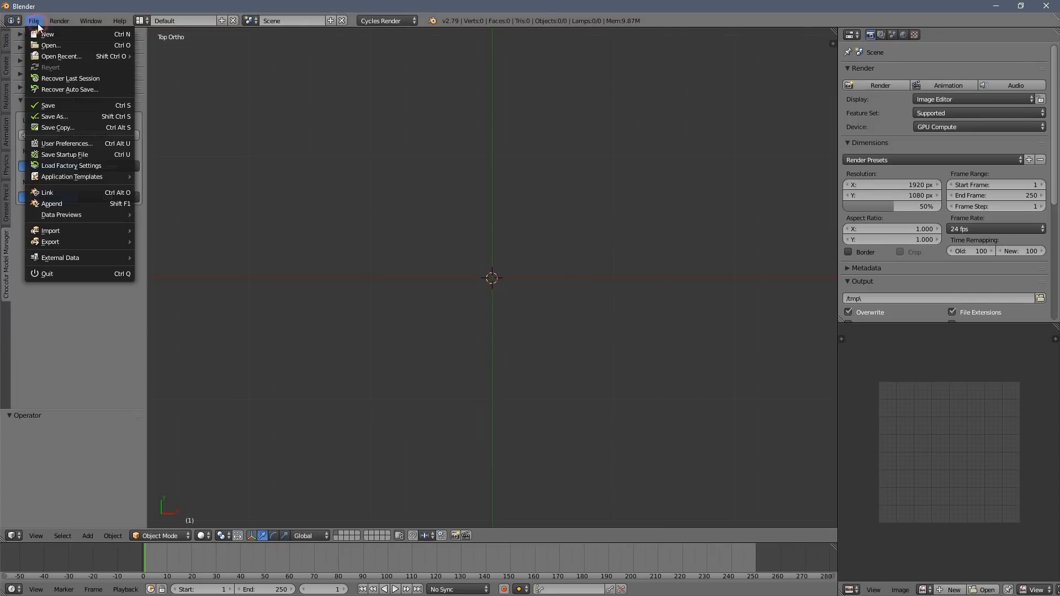
pyautogui.click(50, 143)
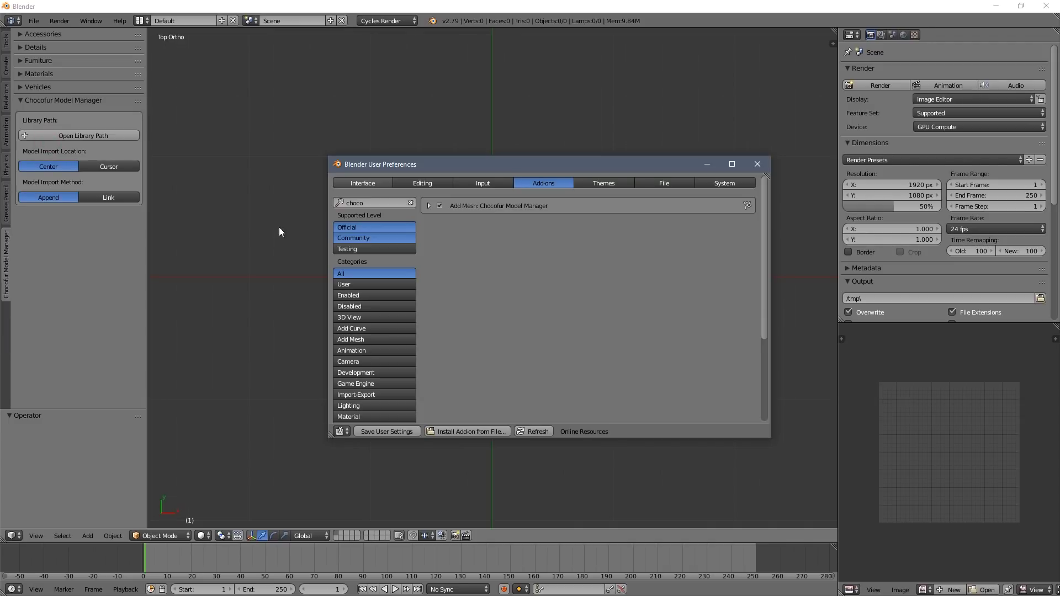
pyautogui.click(429, 205)
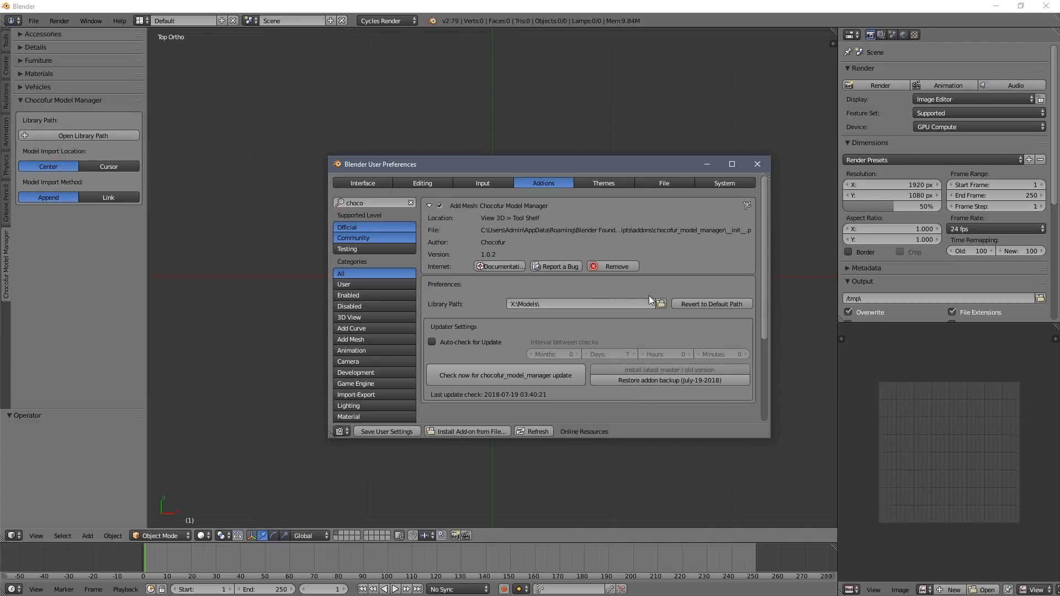
pyautogui.click(660, 304)
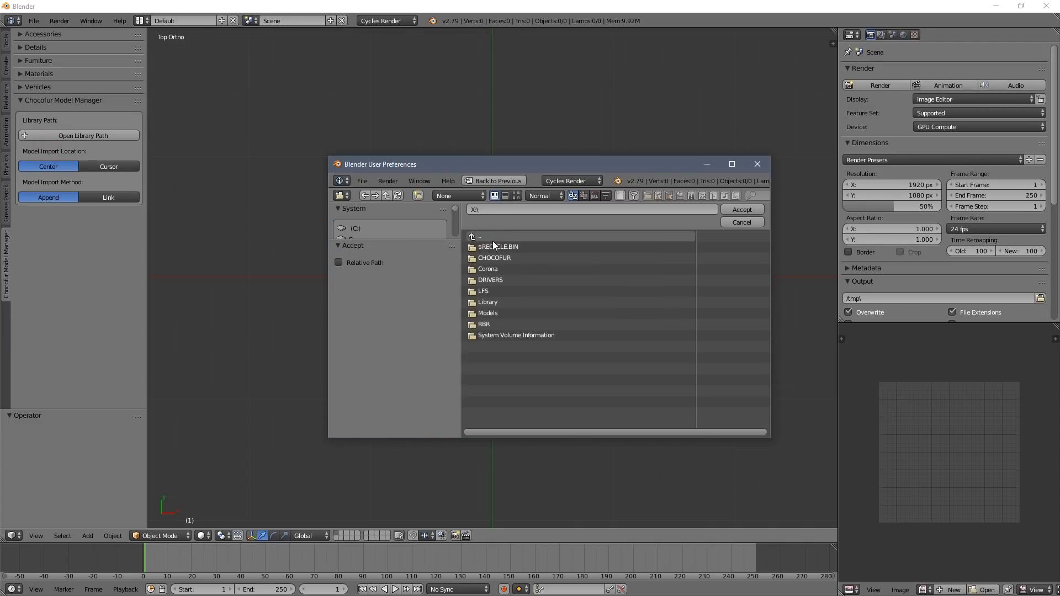
pyautogui.click(505, 301)
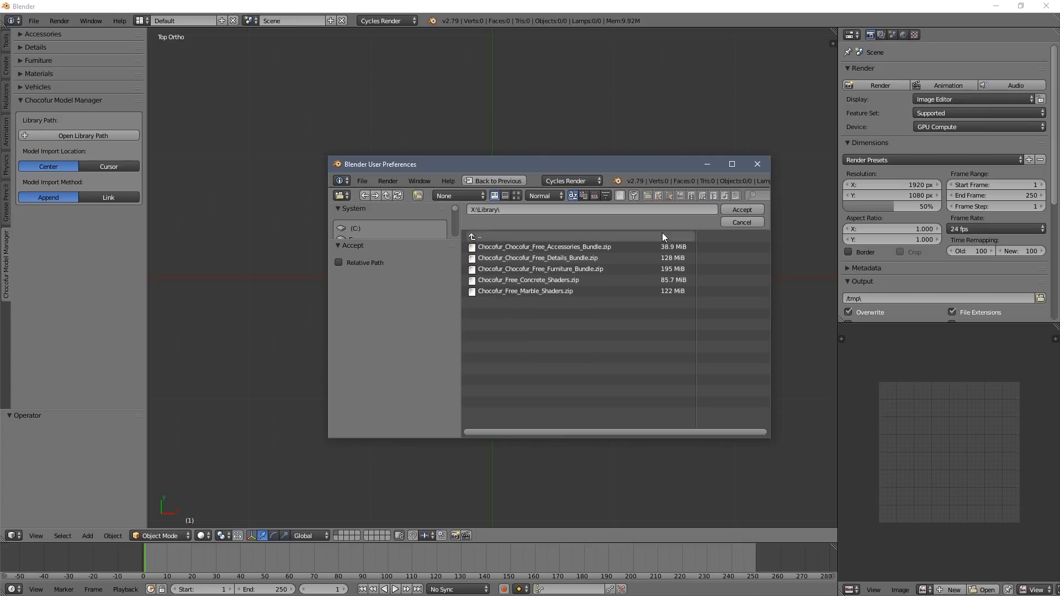
pyautogui.click(740, 211)
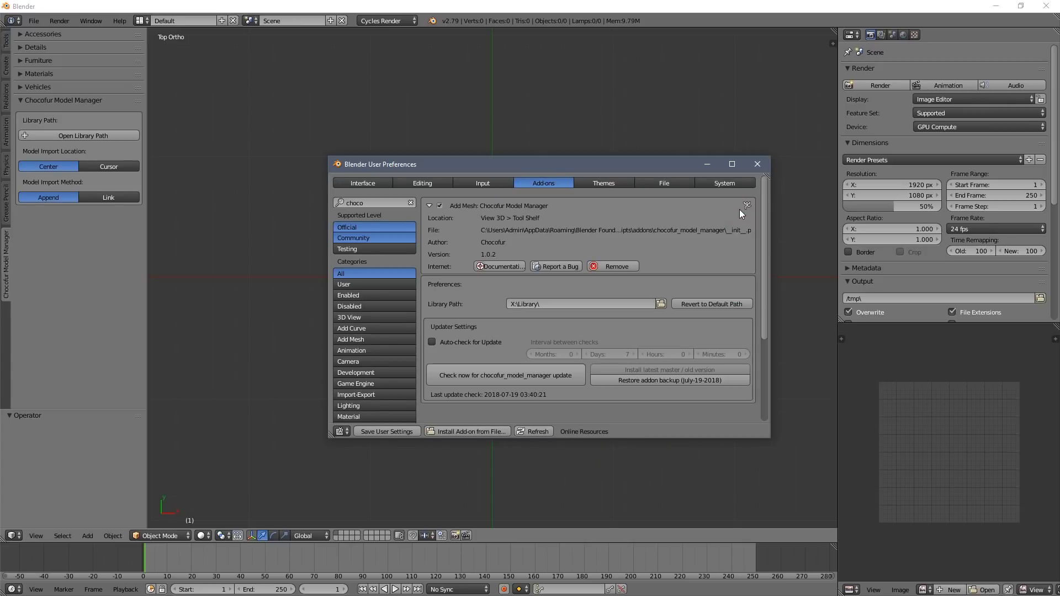
pyautogui.click(756, 165)
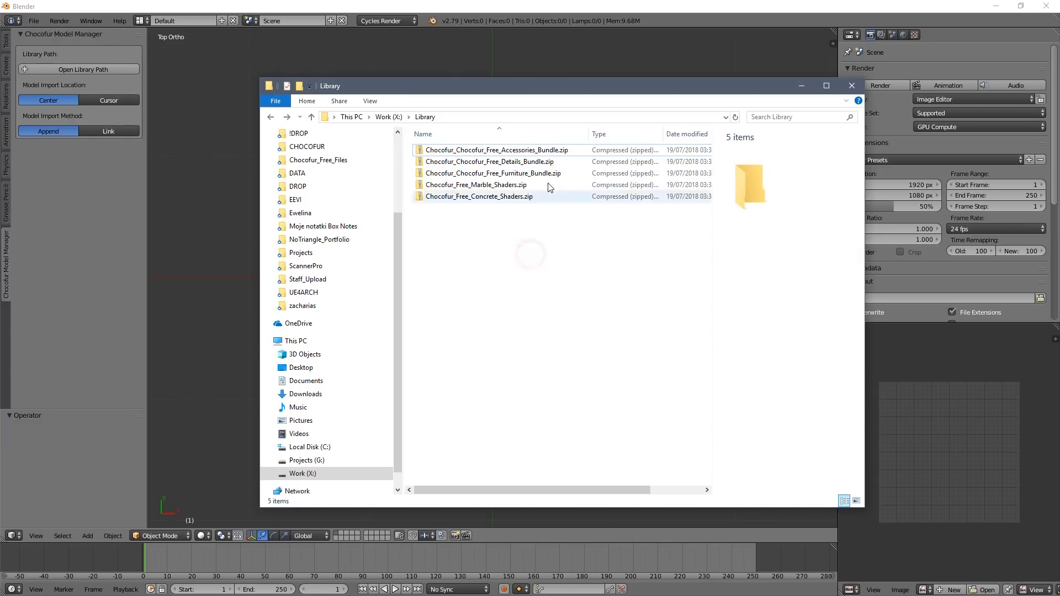
pyautogui.click(548, 150)
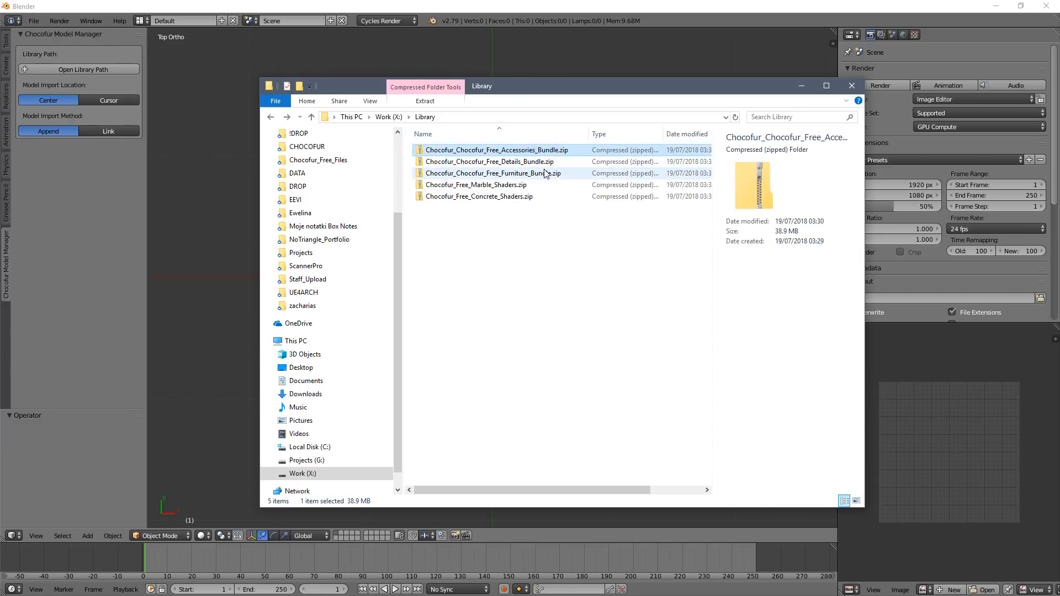
pyautogui.keyDown('shift'); pyautogui.click(548, 174); pyautogui.keyUp('shift')
pyautogui.rightClick(548, 173)
pyautogui.click(577, 207)
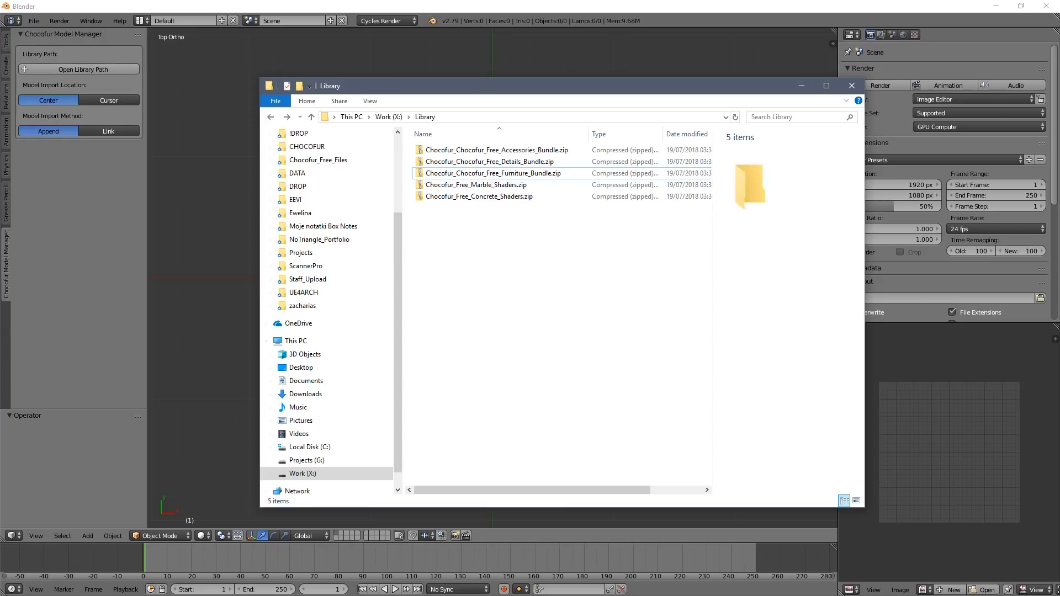
# - Extract the free Accessories, Details and Furniture bundle archives directly into the Library folder with 7-Zip
pyautogui.click(556, 173)
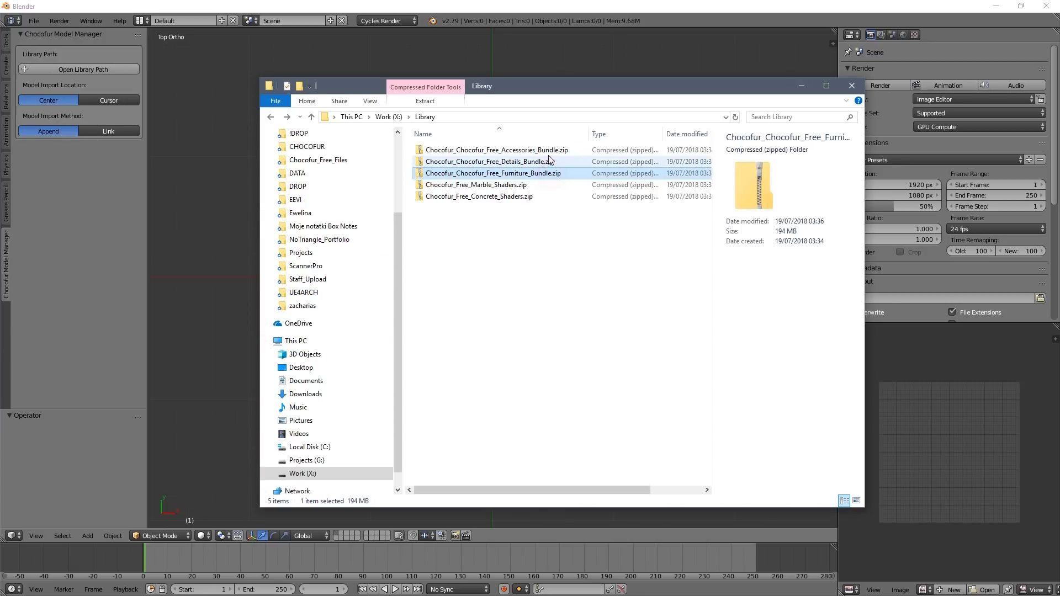
pyautogui.keyDown('shift'); pyautogui.click(548, 150); pyautogui.keyUp('shift')
pyautogui.rightClick(547, 156)
pyautogui.moveTo(570, 211)
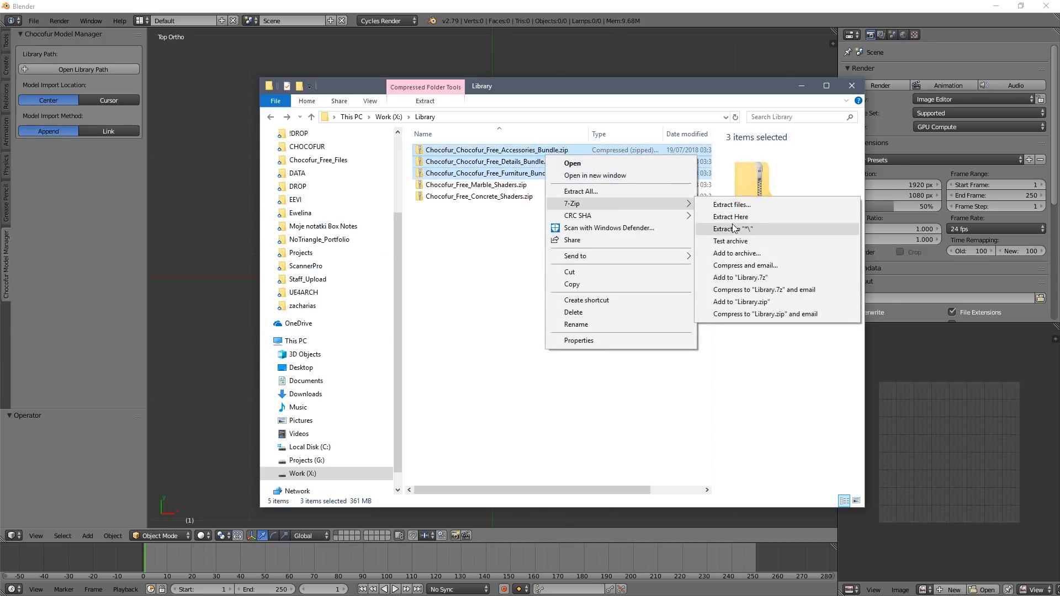
pyautogui.click(761, 217)
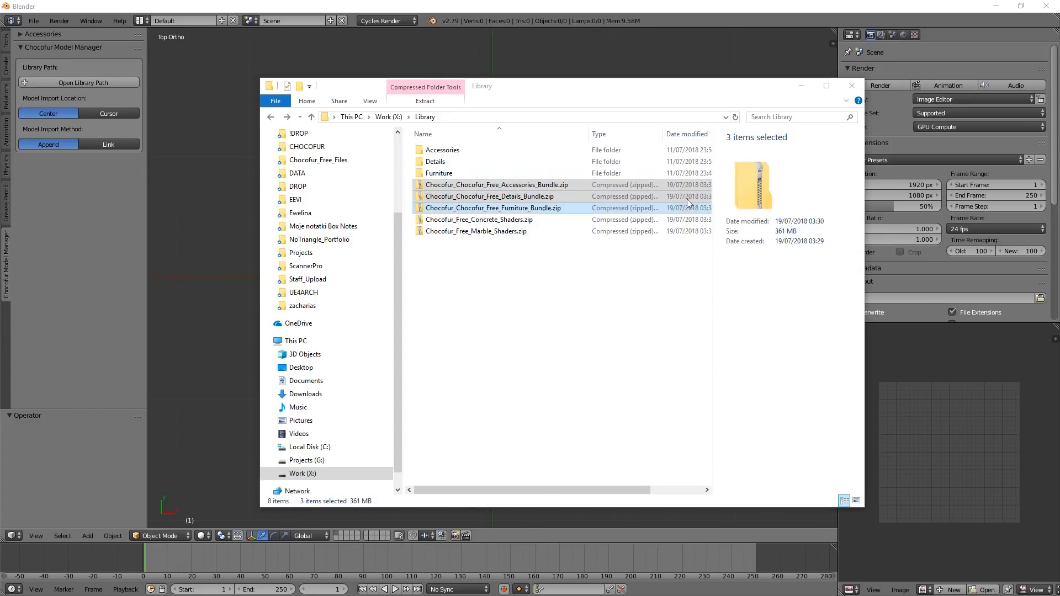
# - Permanently delete the Accessories, Details and Furniture bundle zip files from the Library folder
pyautogui.click(623, 87)
pyautogui.press('Delete')
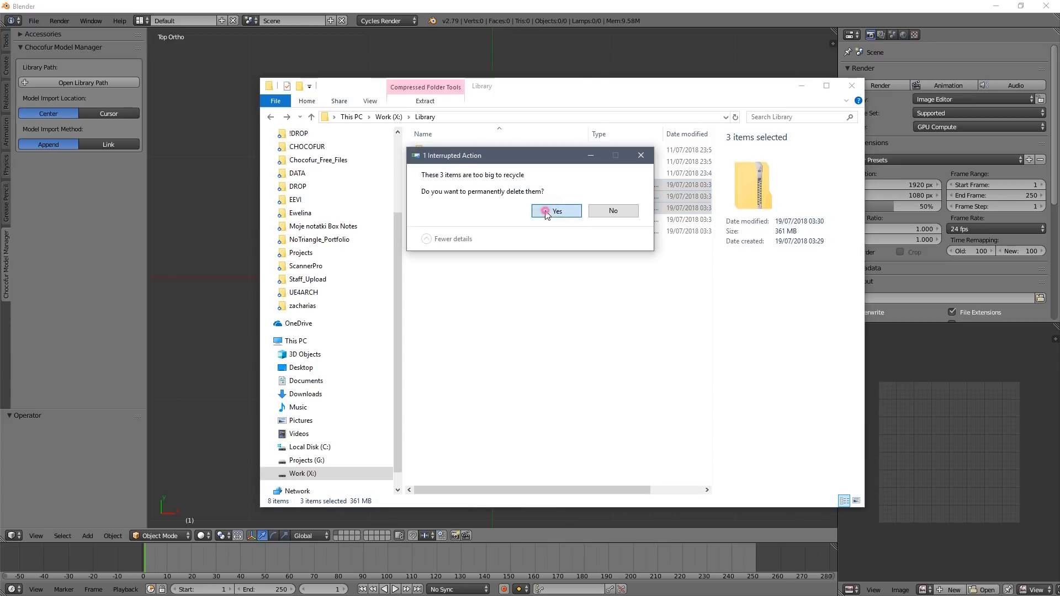
pyautogui.click(544, 211)
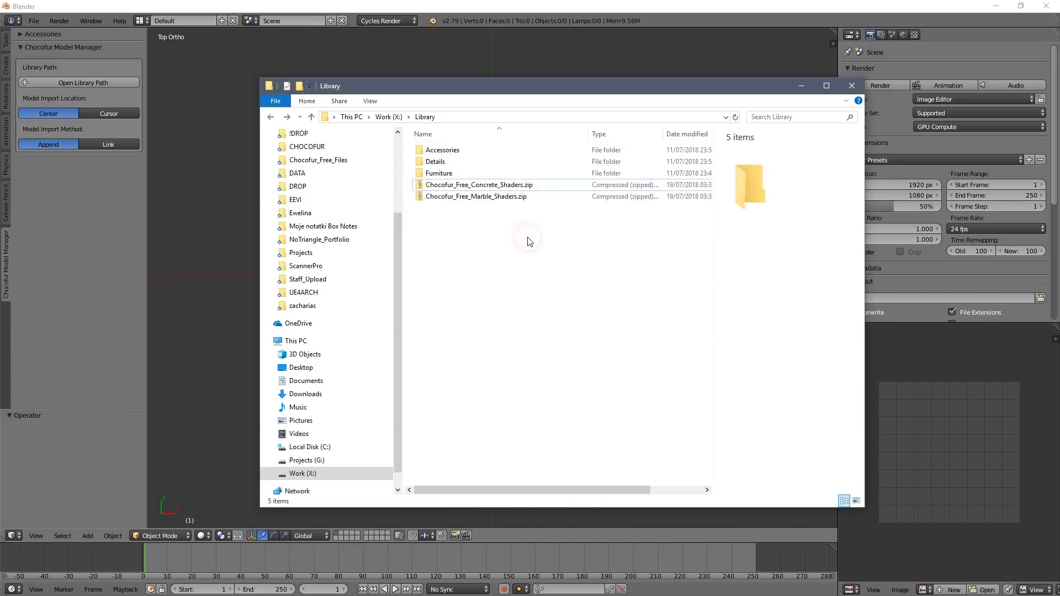
# - Check the Accessories category panel of the Model Manager in Blender
pyautogui.click(86, 221)
pyautogui.click(39, 34)
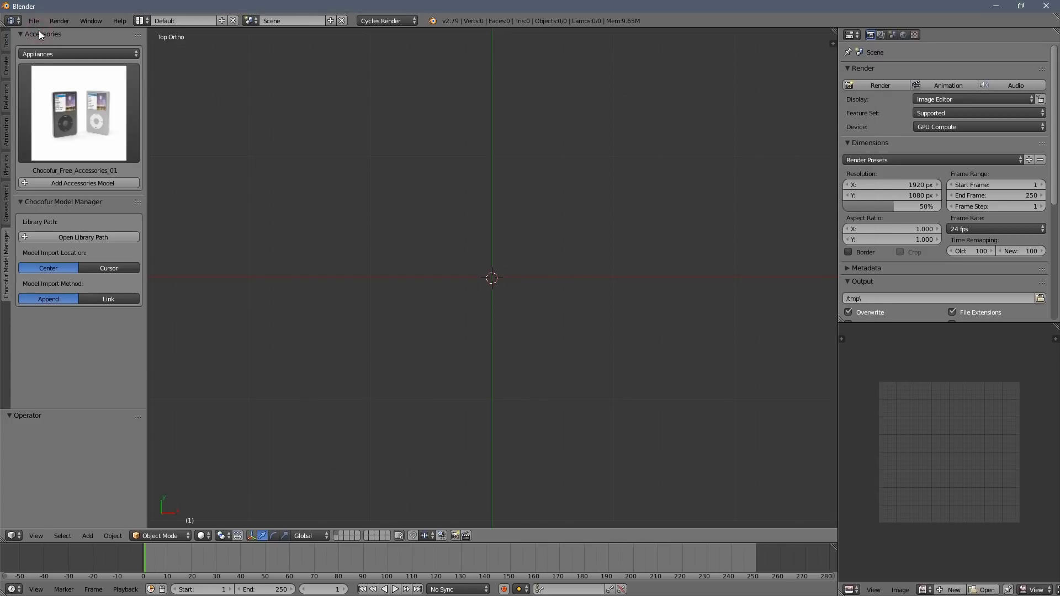
pyautogui.click(40, 202)
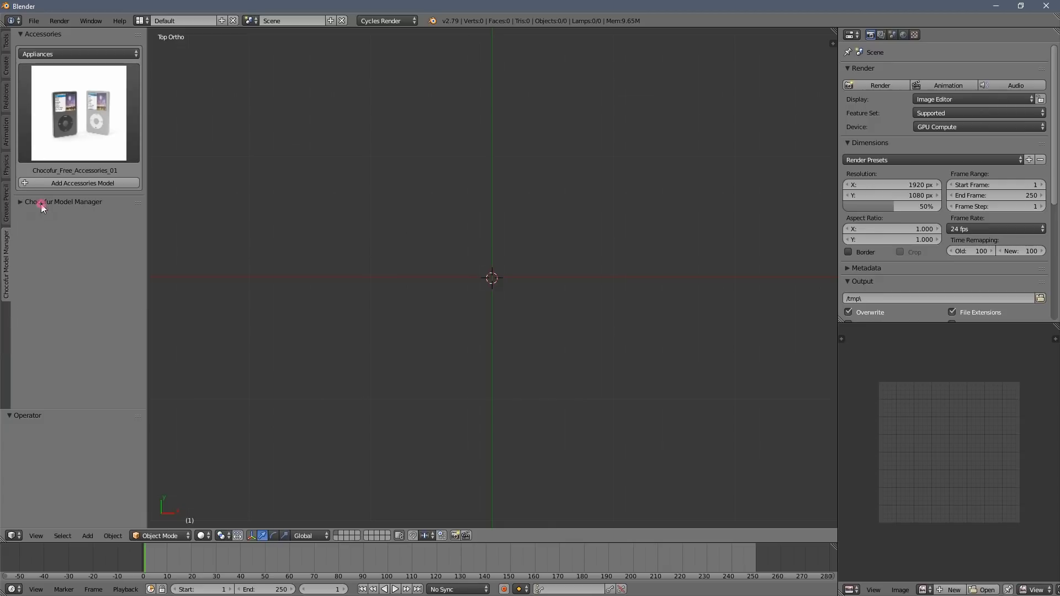
pyautogui.click(50, 33)
pyautogui.click(50, 32)
# - Switch back to File Explorer and extract Chocofur_Free_Concrete_Shaders.zip directly into the Library folder
pyautogui.hotkey('alt', 'Tab')
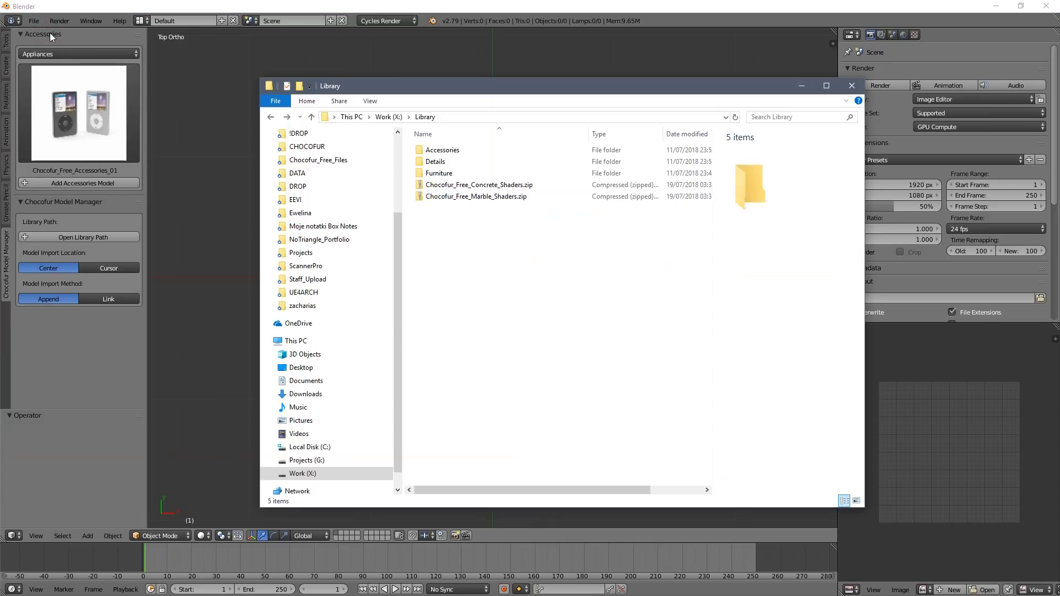
pyautogui.click(482, 185)
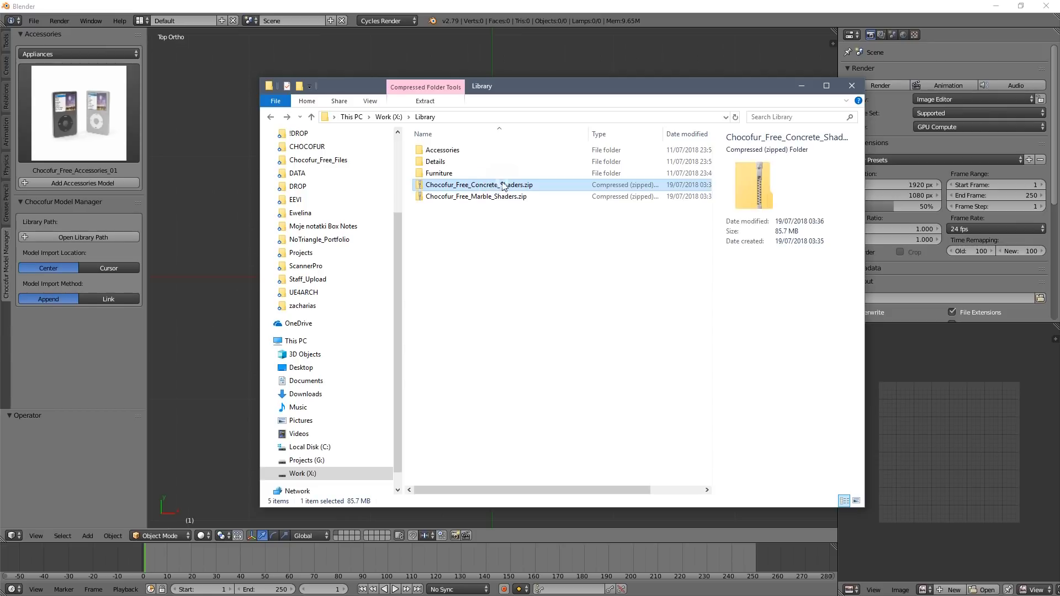
pyautogui.rightClick(504, 185)
pyautogui.moveTo(635, 228)
pyautogui.click(729, 268)
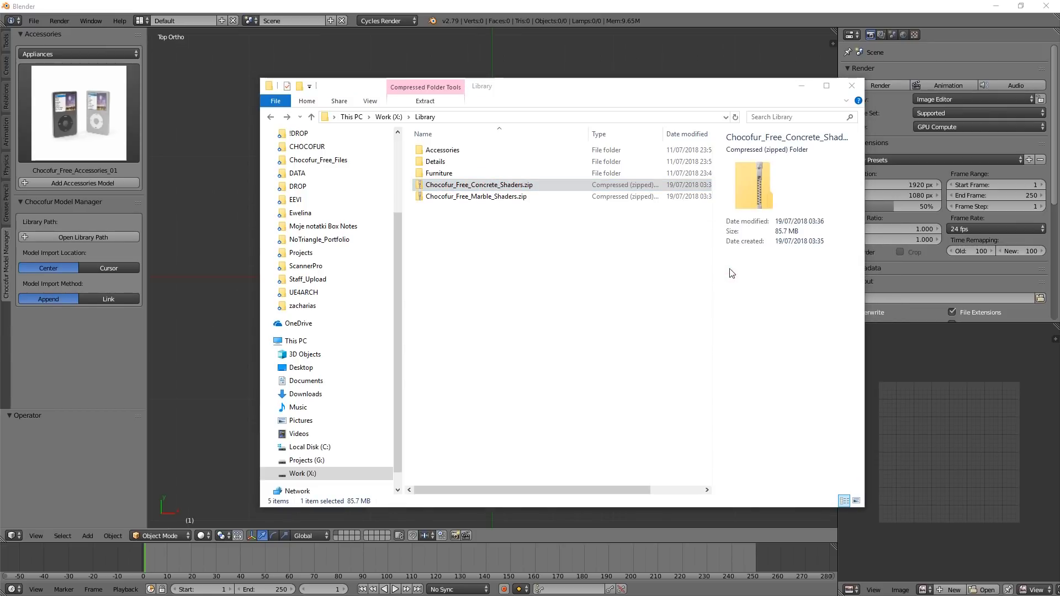
# - Extract Chocofur_Free_Marble_Shaders.zip directly into the Library folder with 7-Zip
pyautogui.click(484, 210)
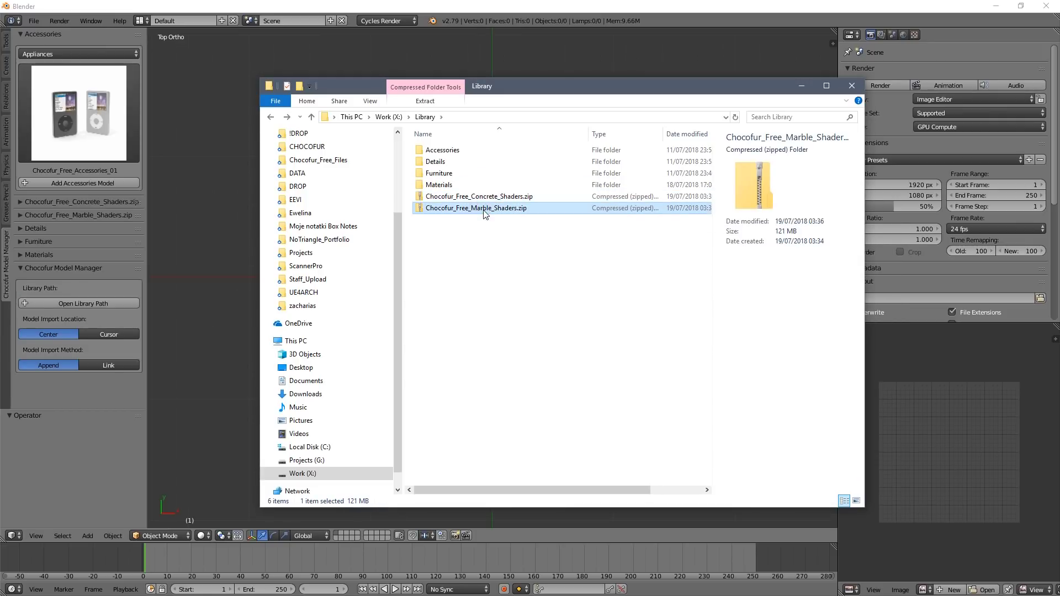
pyautogui.rightClick(484, 211)
pyautogui.moveTo(522, 258)
pyautogui.click(686, 296)
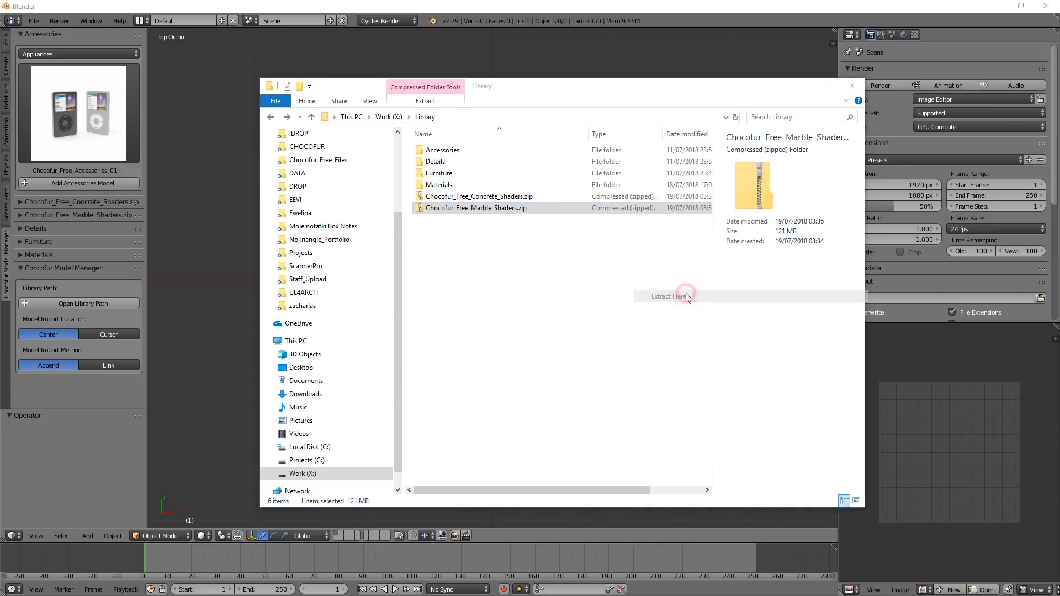
# - Inspect the contents of the Concrete folder inside Materials, and return to the Library folder
pyautogui.doubleClick(456, 186)
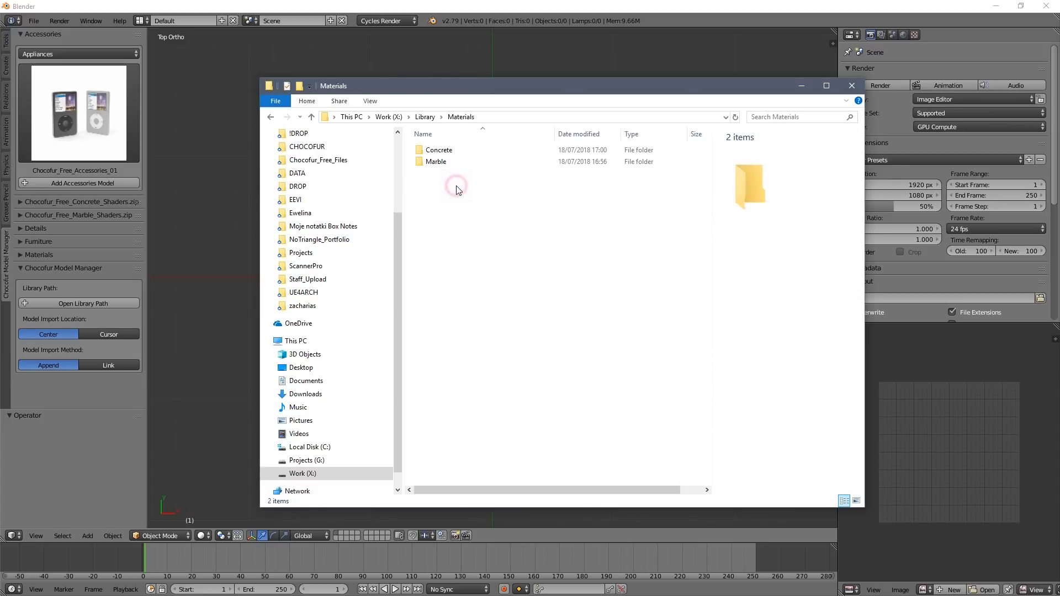
pyautogui.doubleClick(453, 152)
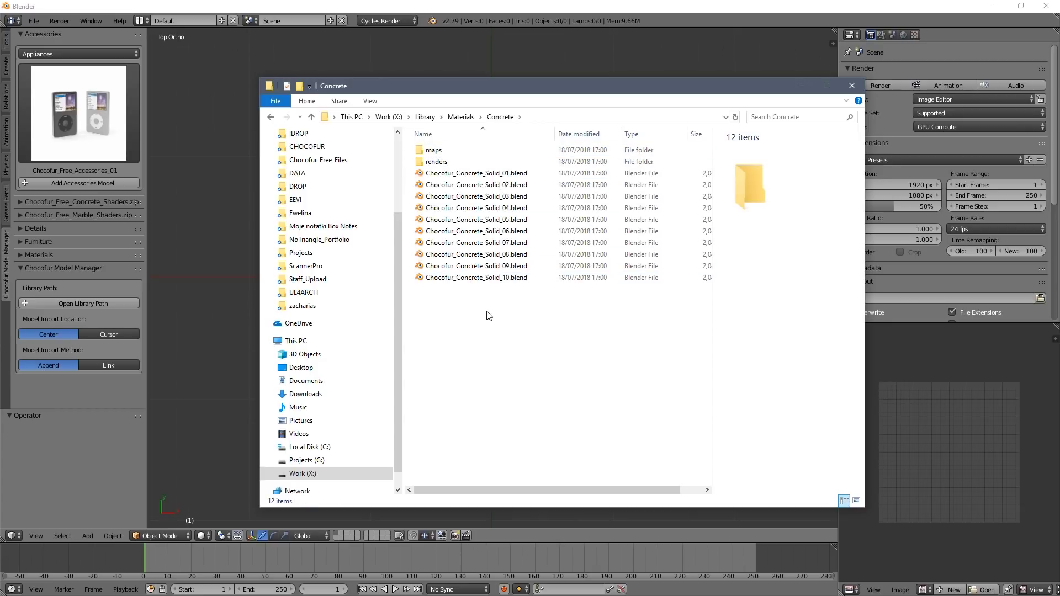
pyautogui.click(270, 117)
pyautogui.click(271, 116)
# - Permanently delete the Concrete and Marble shader zip files from the Library folder
pyautogui.moveTo(467, 251); pyautogui.dragTo(470, 201)
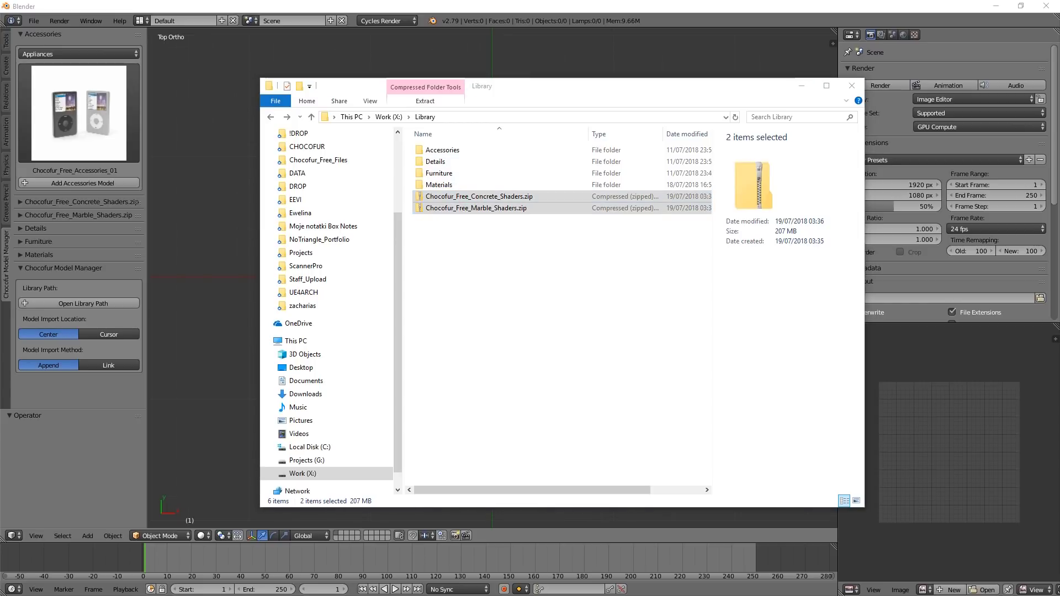
pyautogui.click(527, 91)
pyautogui.press('Delete')
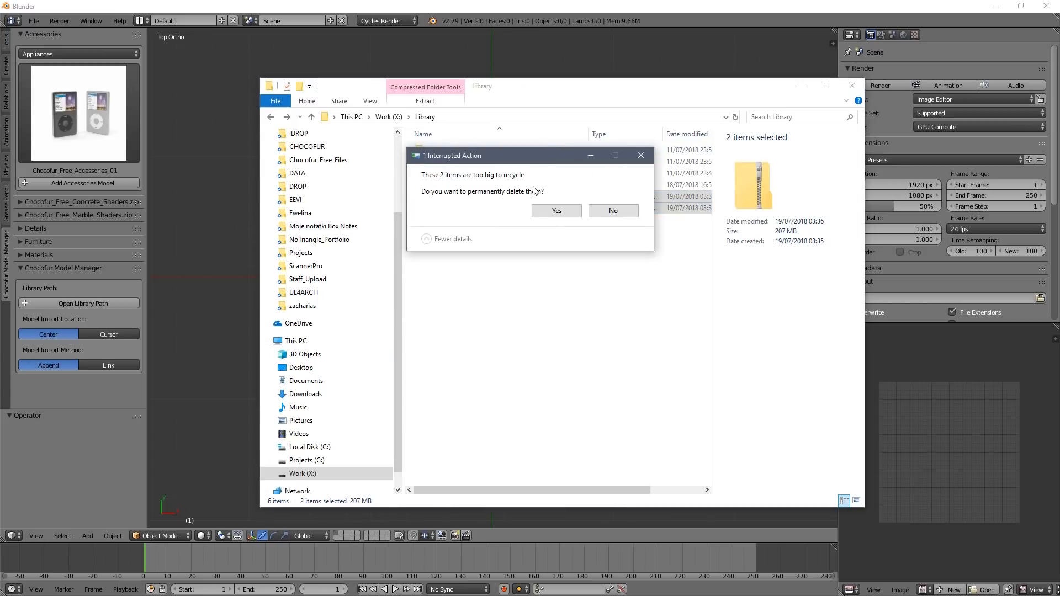
pyautogui.click(543, 213)
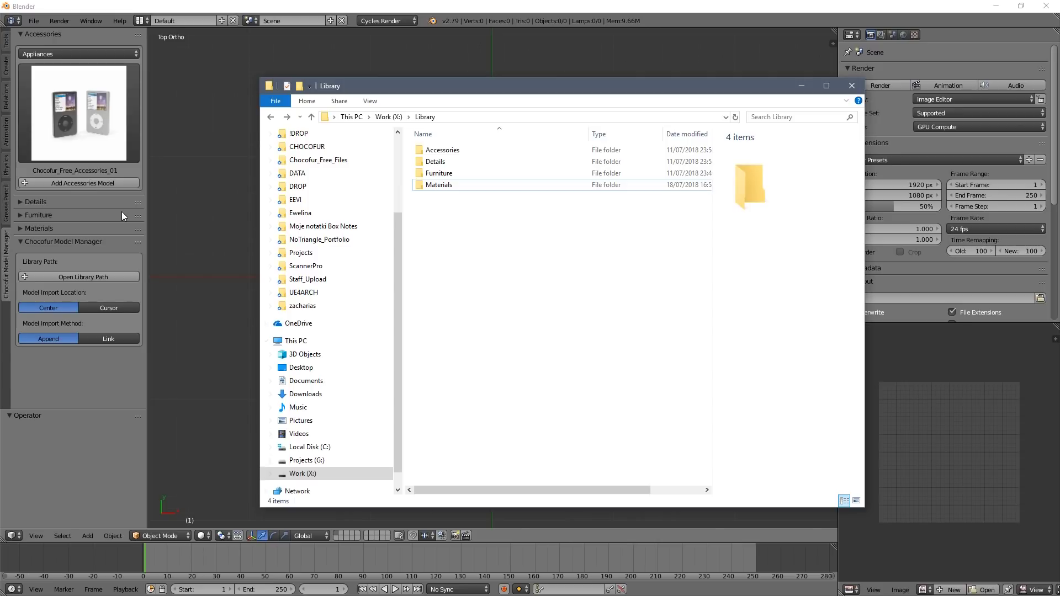
# - Switch to Blender, collapse Accessories, expand the Materials and Furniture categories, and preview the available Beds models
pyautogui.click(45, 34)
pyautogui.click(42, 74)
pyautogui.click(42, 61)
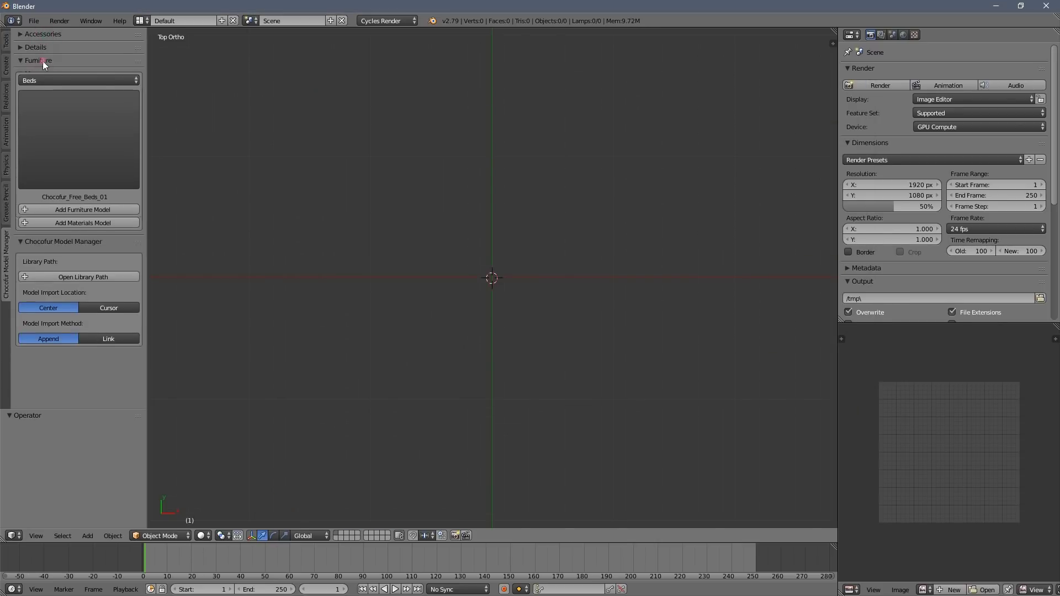
pyautogui.click(51, 144)
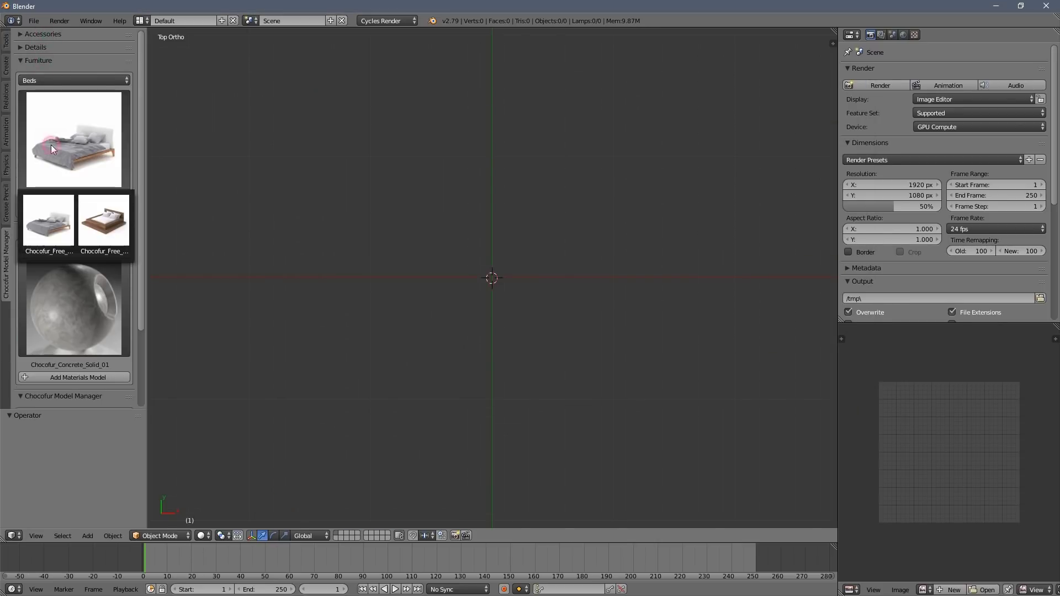
# - Set the Furniture category to Chairs, preview its models, and browse the Concrete shaders under Materials
pyautogui.click(59, 81)
pyautogui.click(59, 115)
pyautogui.click(81, 117)
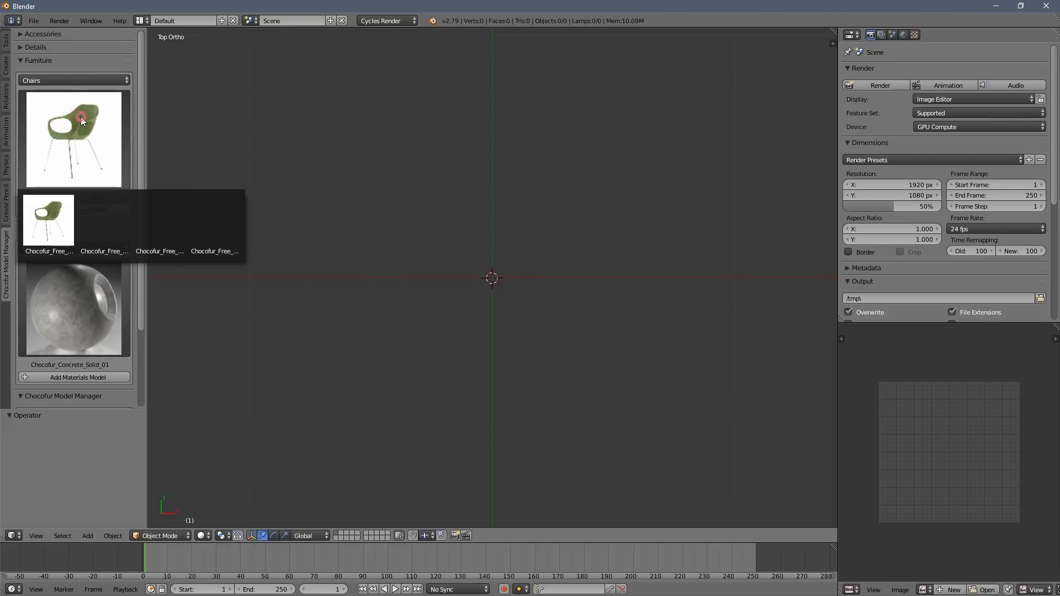
pyautogui.click(80, 117)
pyautogui.click(80, 314)
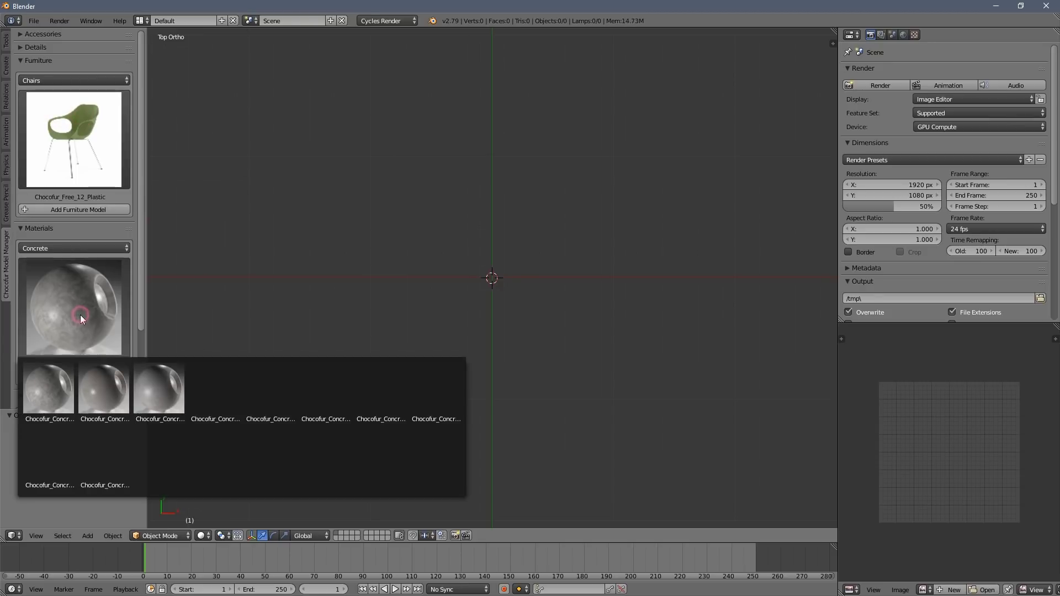
pyautogui.click(77, 248)
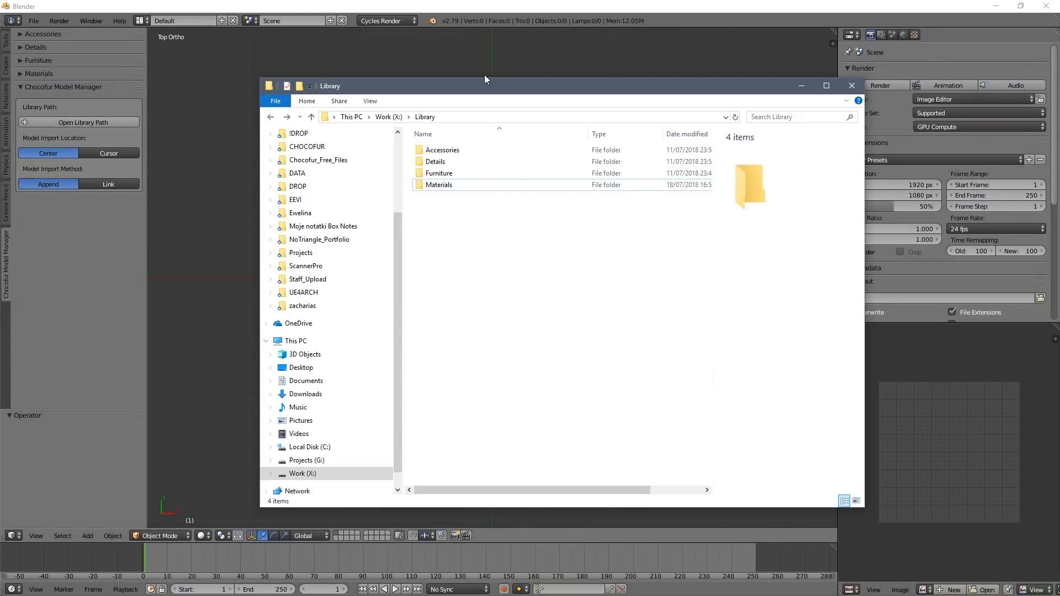
# - Switch to File Explorer and paste Chocofur_Chocofur_Free_Car_01.zip and Chocofur_Chocofur_Free_Car_02.zip into the Library folder
pyautogui.moveTo(479, 87); pyautogui.dragTo(502, 88)
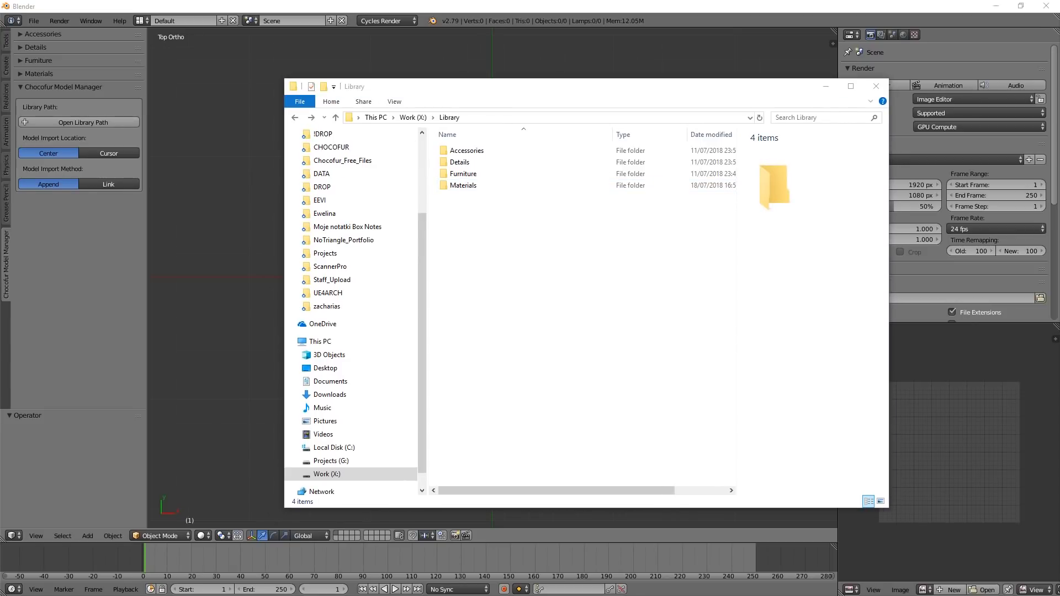
pyautogui.rightClick(503, 256)
pyautogui.click(549, 334)
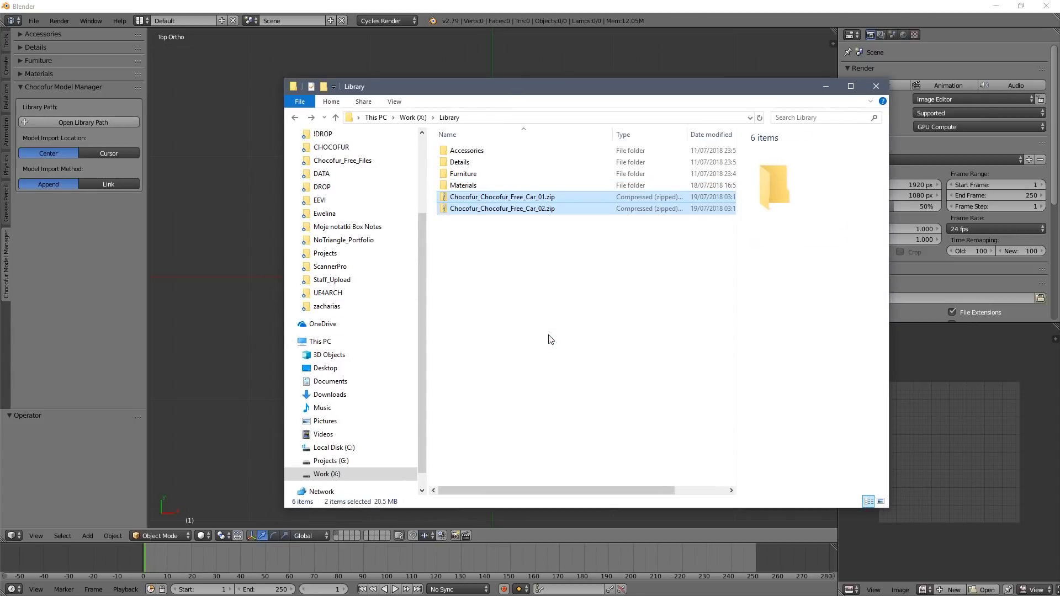
pyautogui.click(542, 308)
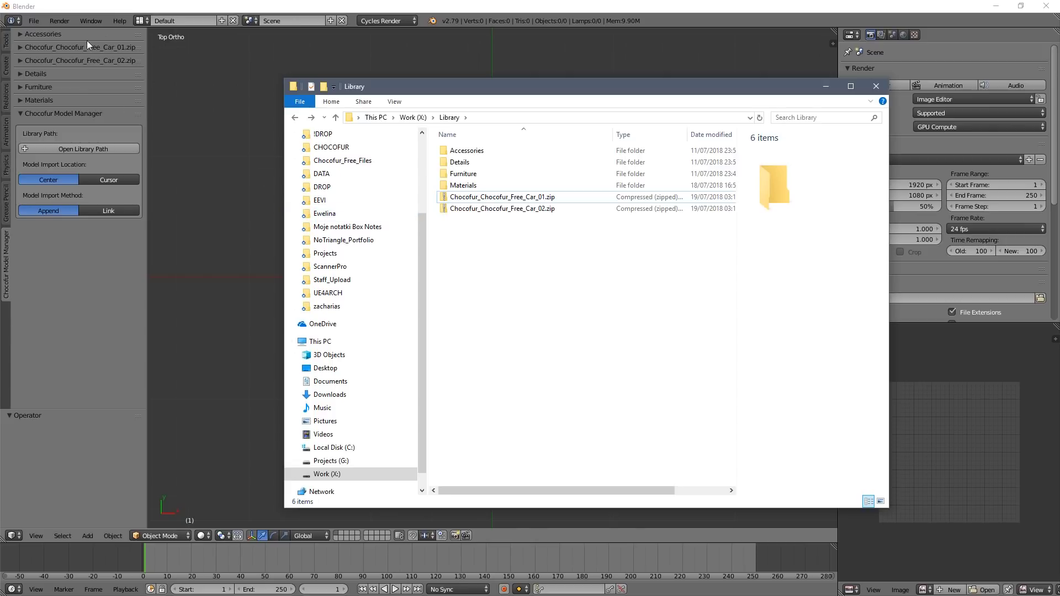
# - Create a folder named Vehicles in the Library folder, move both car zip files into it, and open it
pyautogui.rightClick(507, 308)
pyautogui.moveTo(532, 433)
pyautogui.click(647, 434)
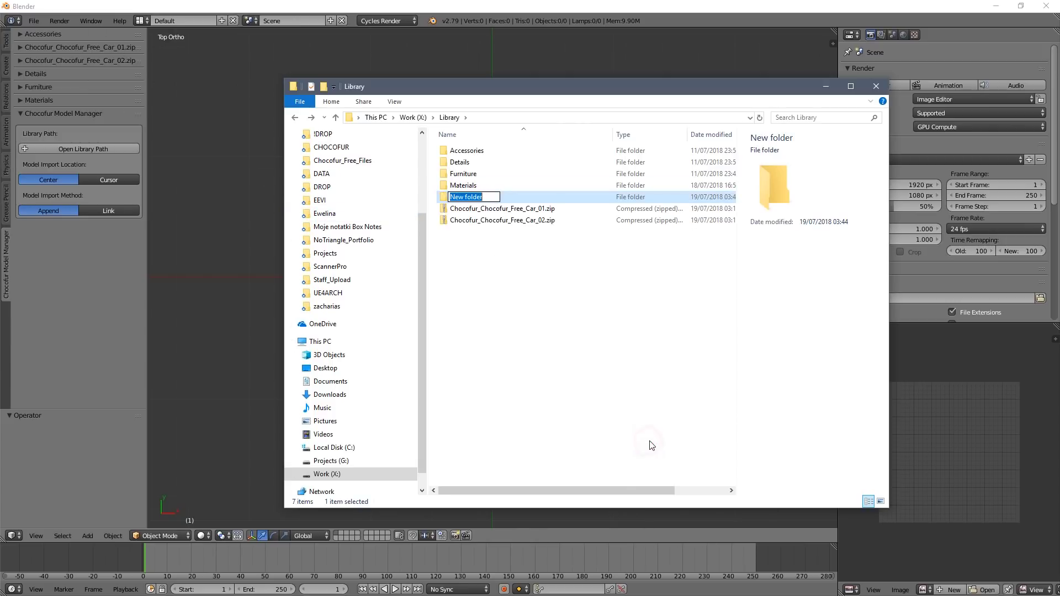
pyautogui.write('Vehicles')
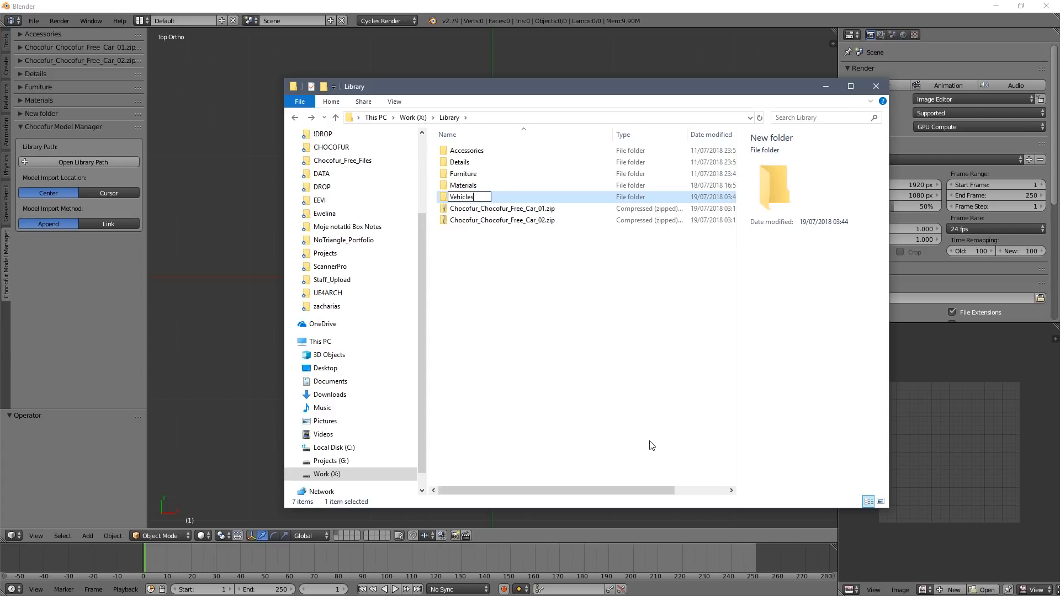
pyautogui.moveTo(485, 240); pyautogui.dragTo(486, 198)
pyautogui.doubleClick(486, 199)
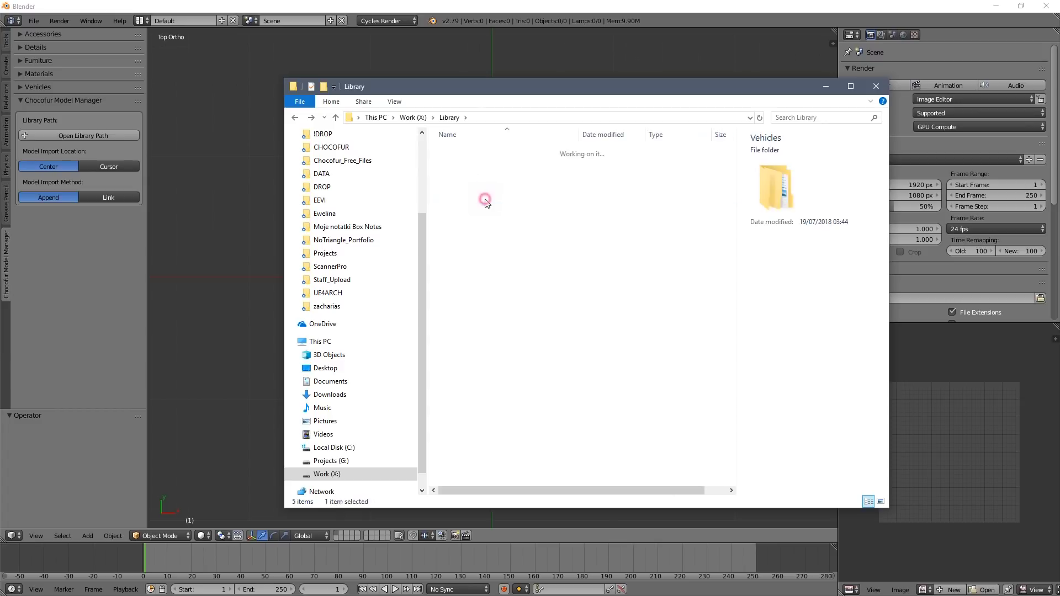
# - Expand the Vehicles category in Blender, and extract both car zip files directly into the Vehicles folder with 7-Zip
pyautogui.click(37, 88)
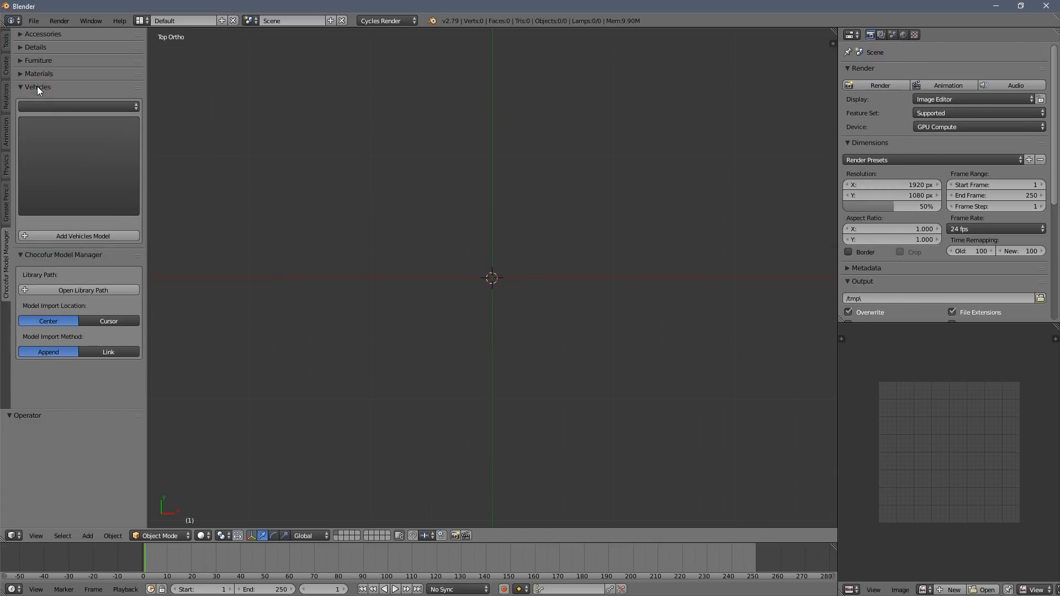
pyautogui.click(47, 156)
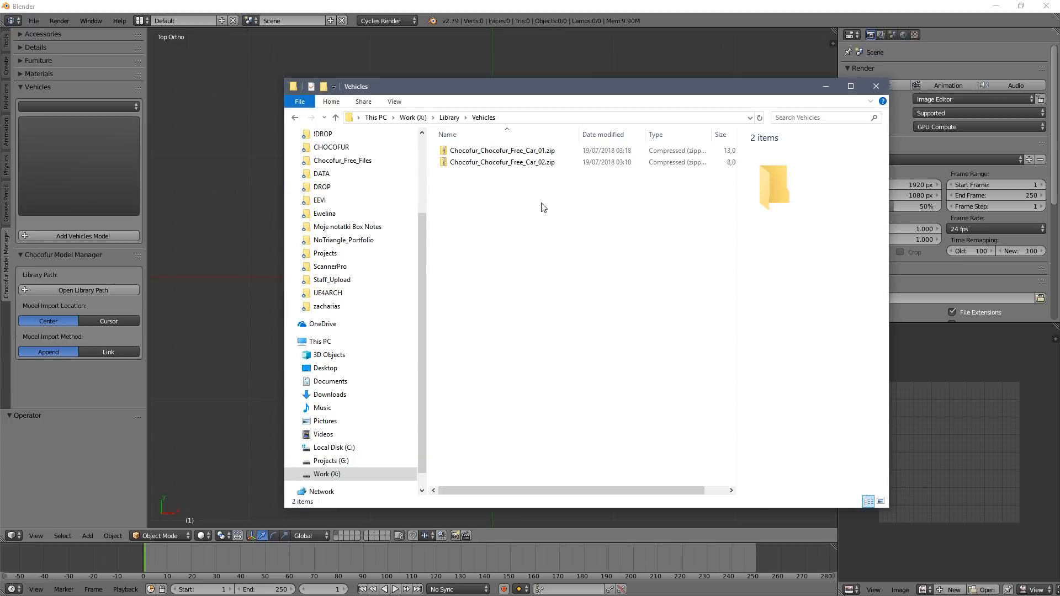
pyautogui.rightClick(540, 204)
pyautogui.moveTo(516, 197); pyautogui.dragTo(496, 148)
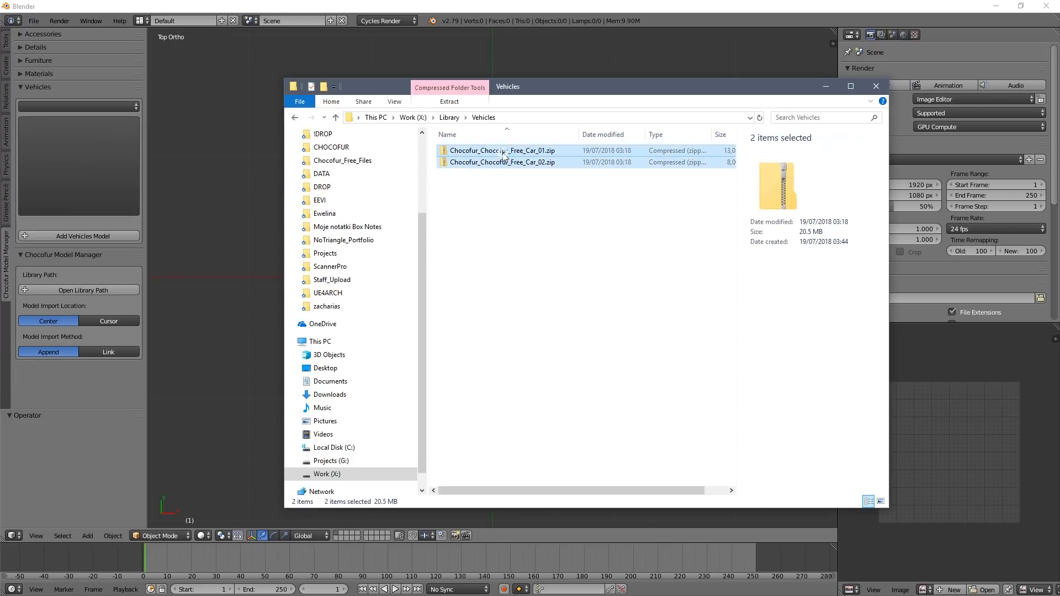
pyautogui.rightClick(503, 154)
pyautogui.moveTo(591, 202)
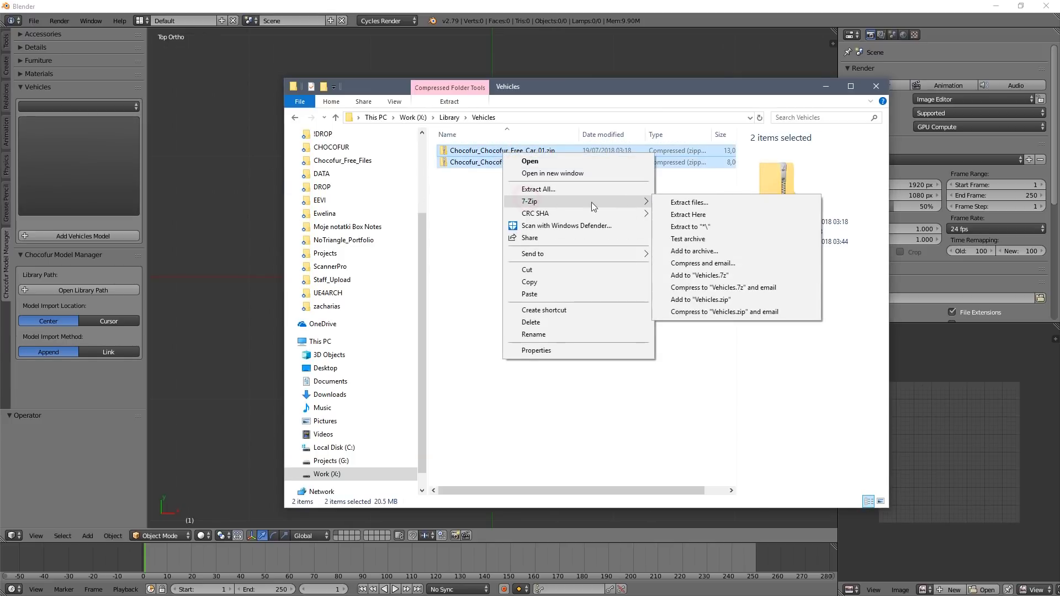
pyautogui.click(717, 215)
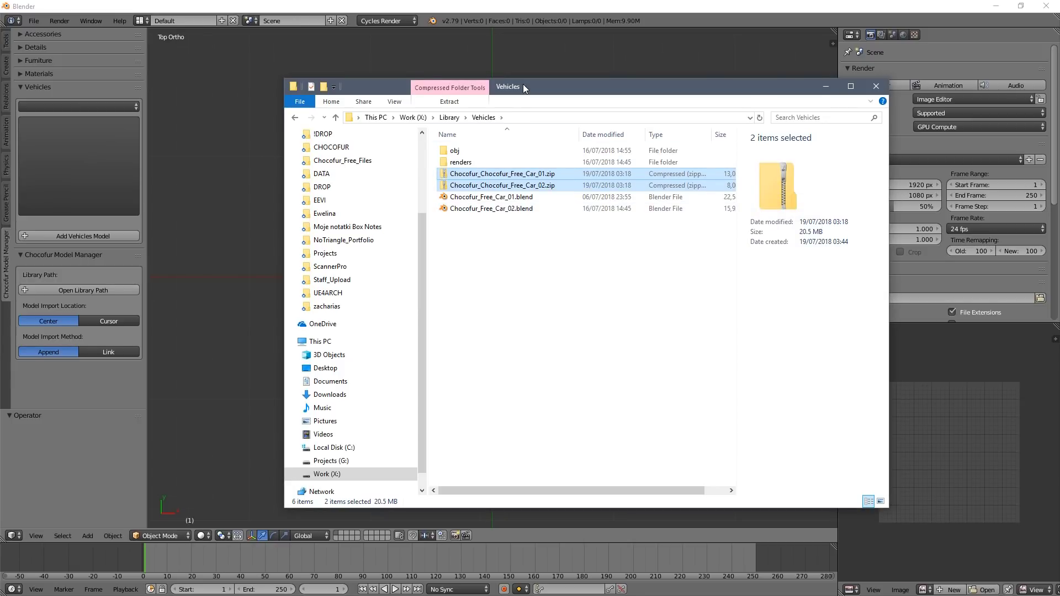
# - Delete the two car zip files from the Vehicles folder
pyautogui.moveTo(522, 84); pyautogui.dragTo(521, 89)
pyautogui.press('Delete')
pyautogui.click(502, 226)
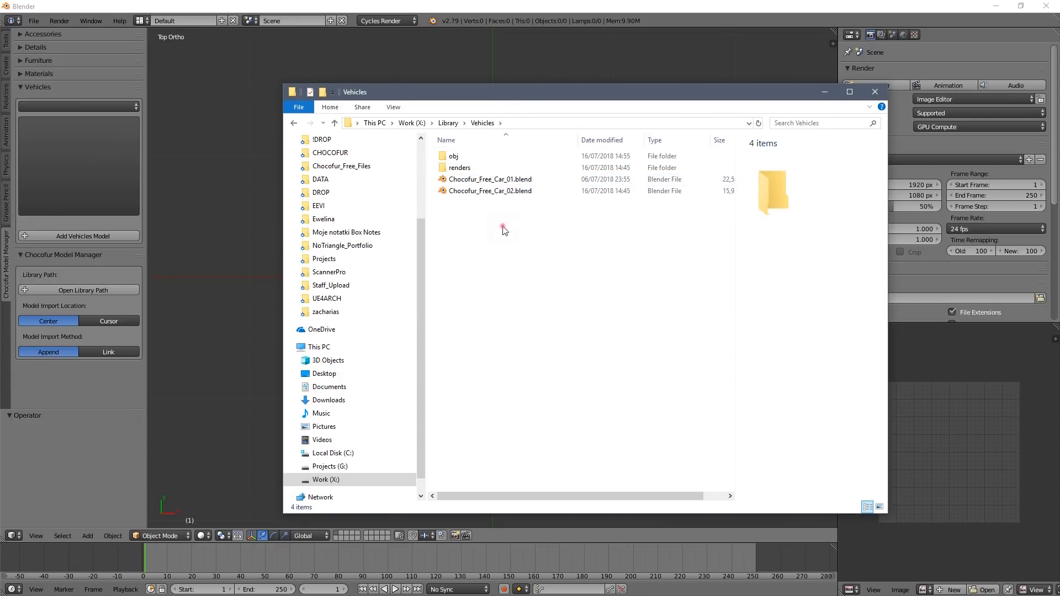
# - Check the renders and obj categories of the Vehicles section in Blender
pyautogui.click(84, 156)
pyautogui.click(74, 106)
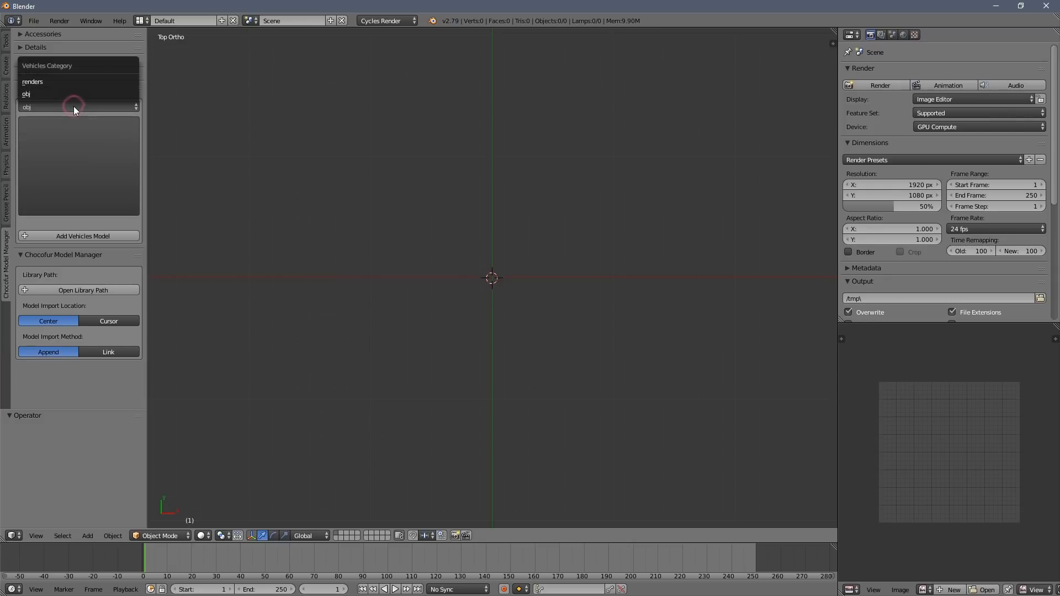
pyautogui.click(74, 81)
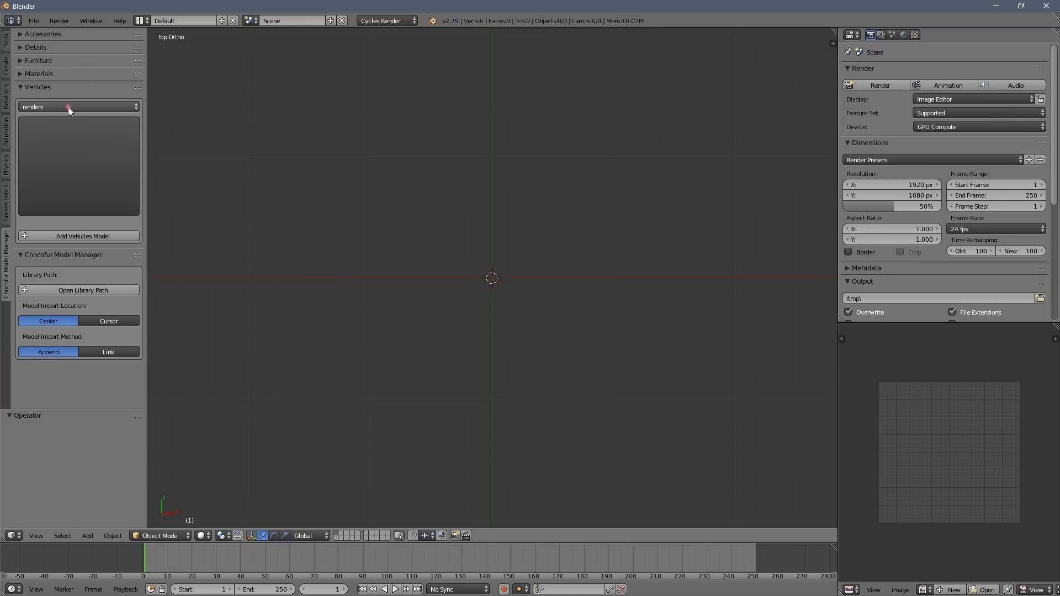
pyautogui.click(68, 107)
pyautogui.click(67, 93)
# - Switch to File Explorer, create a folder named Cars inside Vehicles, and move the extracted car files into it
pyautogui.hotkey('alt', 'Tab')
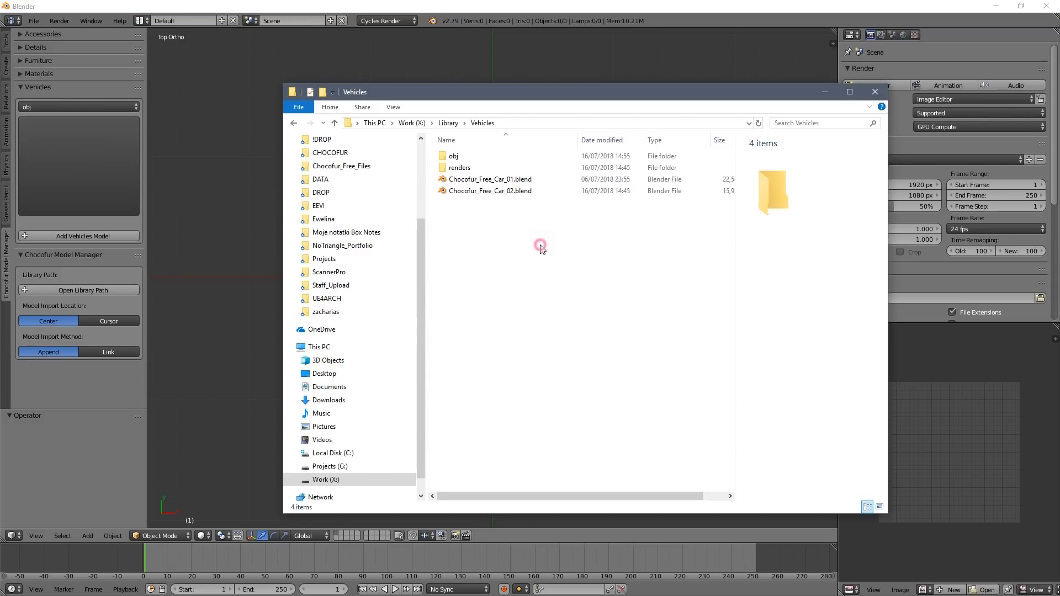
pyautogui.rightClick(480, 239)
pyautogui.moveTo(510, 362)
pyautogui.click(659, 360)
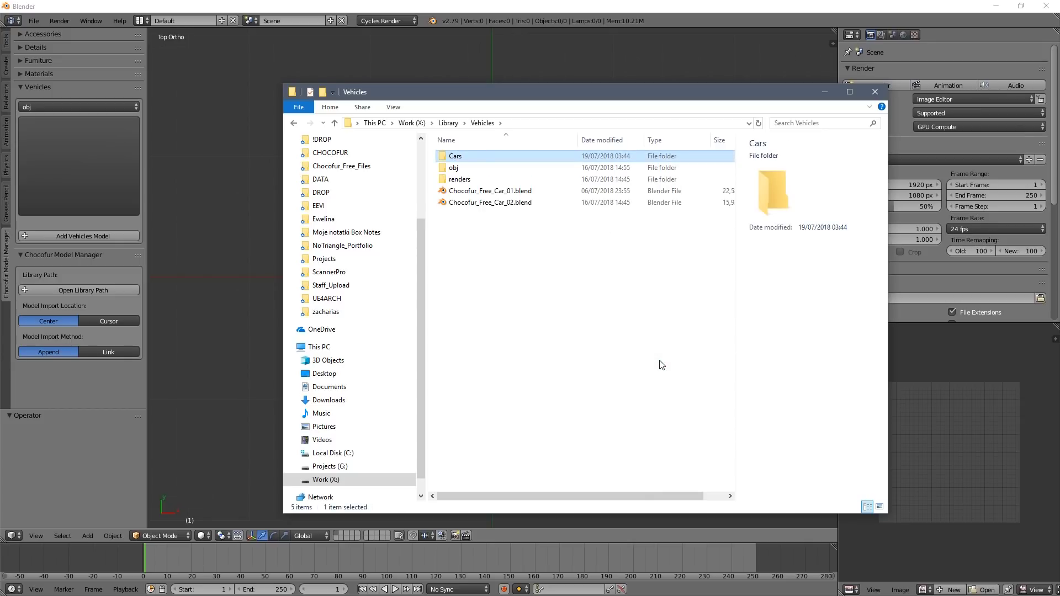
pyautogui.moveTo(580, 337); pyautogui.dragTo(468, 153)
pyautogui.doubleClick(469, 154)
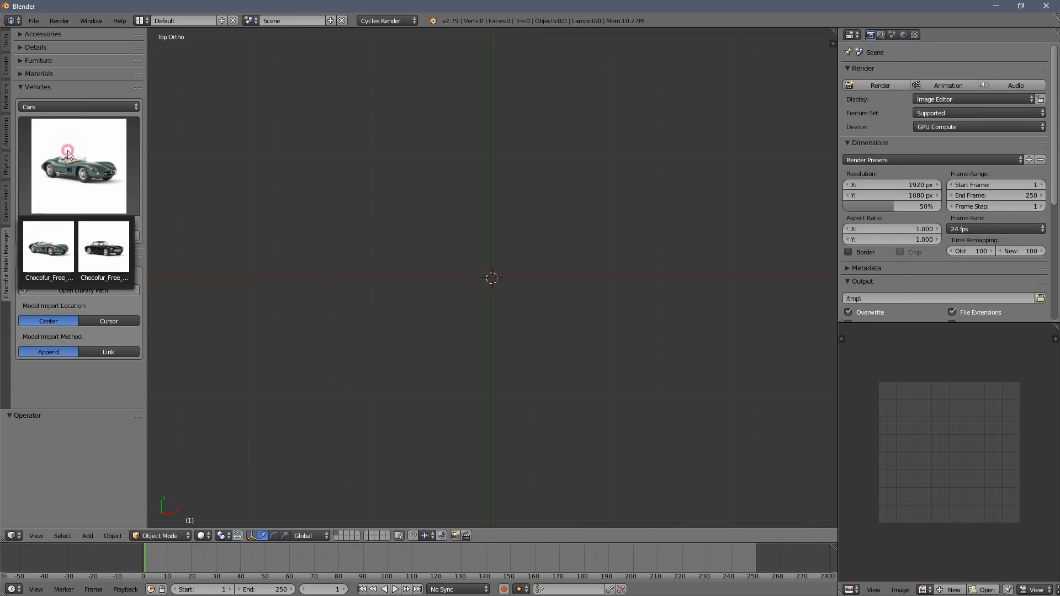
# - Append the Chocofur_Free_Car_02 model from the Cars category of Vehicles to the Blender scene
pyautogui.click(68, 150)
pyautogui.click(89, 235)
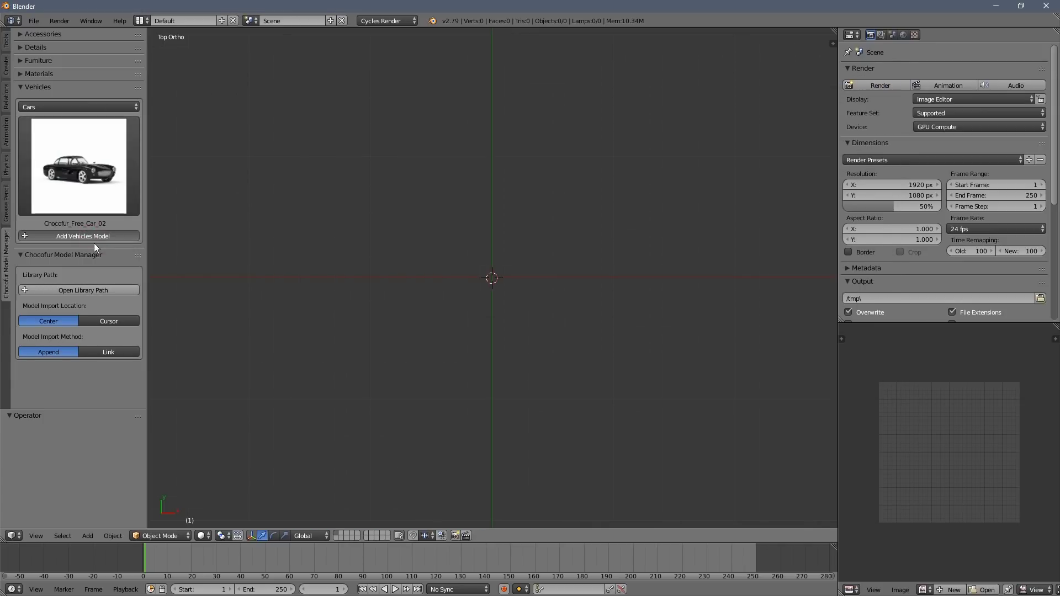
pyautogui.moveTo(538, 340); pyautogui.dragTo(493, 306, button='middle')
pyautogui.scroll(4, 521, 306)
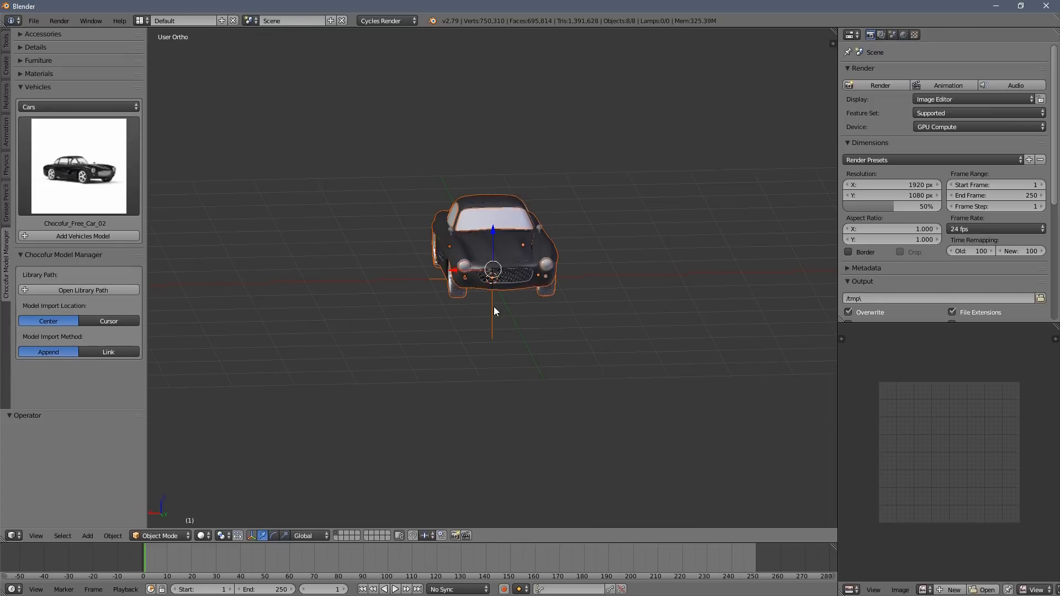
# - Move the imported black car about -3.3 units along X, and choose the green car as the Vehicles model
pyautogui.rightClick(449, 288)
pyautogui.moveTo(448, 283); pyautogui.dragTo(654, 276)
pyautogui.click(83, 199)
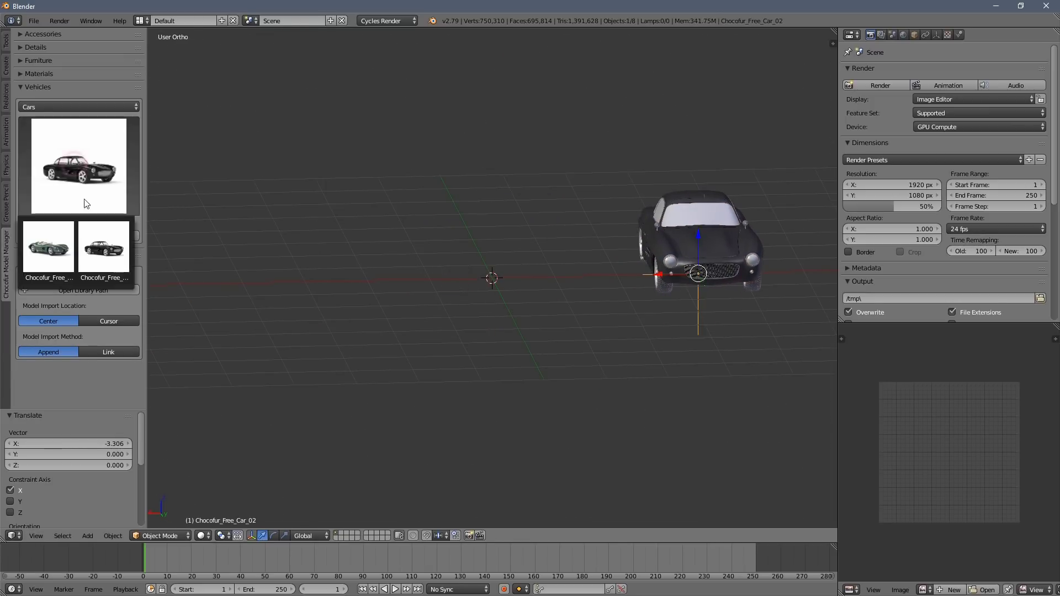
pyautogui.click(72, 247)
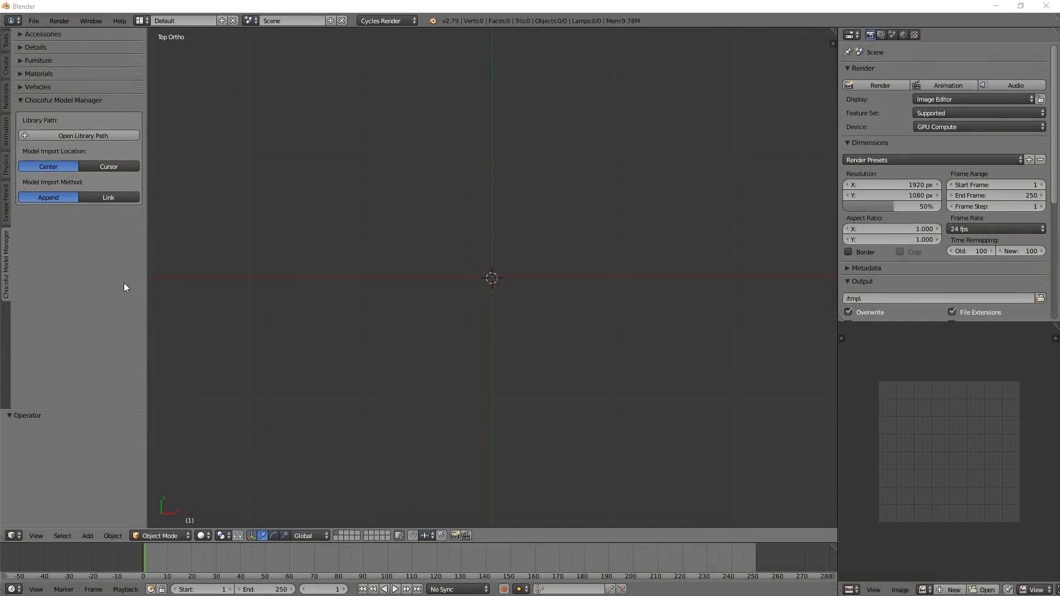
# - Open the library path, create a folder named Custom_Models in it, and expand the Custom_Models category in Blender
pyautogui.click(123, 284)
pyautogui.click(121, 137)
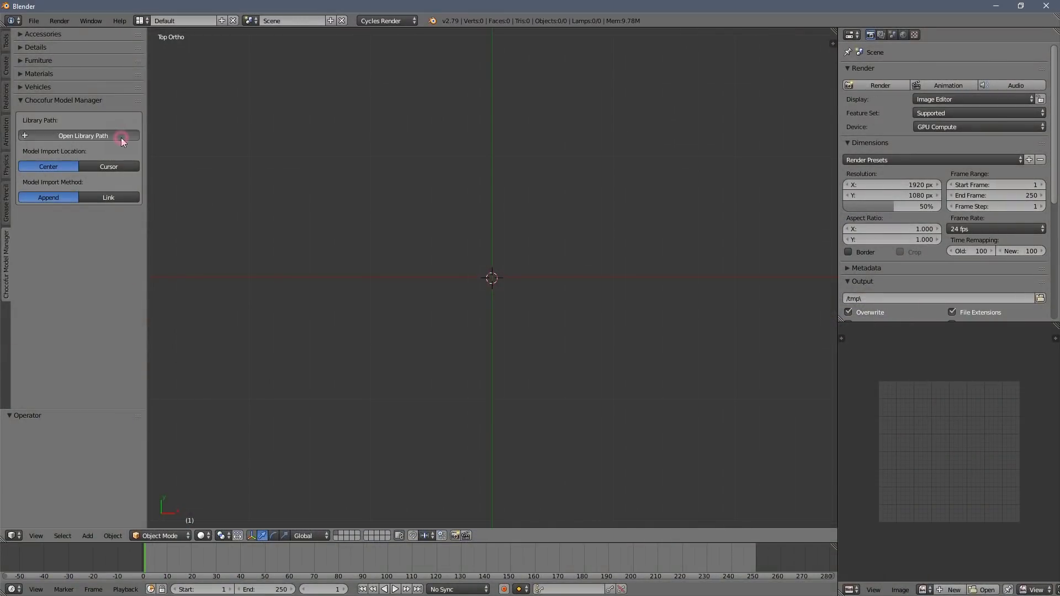
pyautogui.rightClick(417, 271)
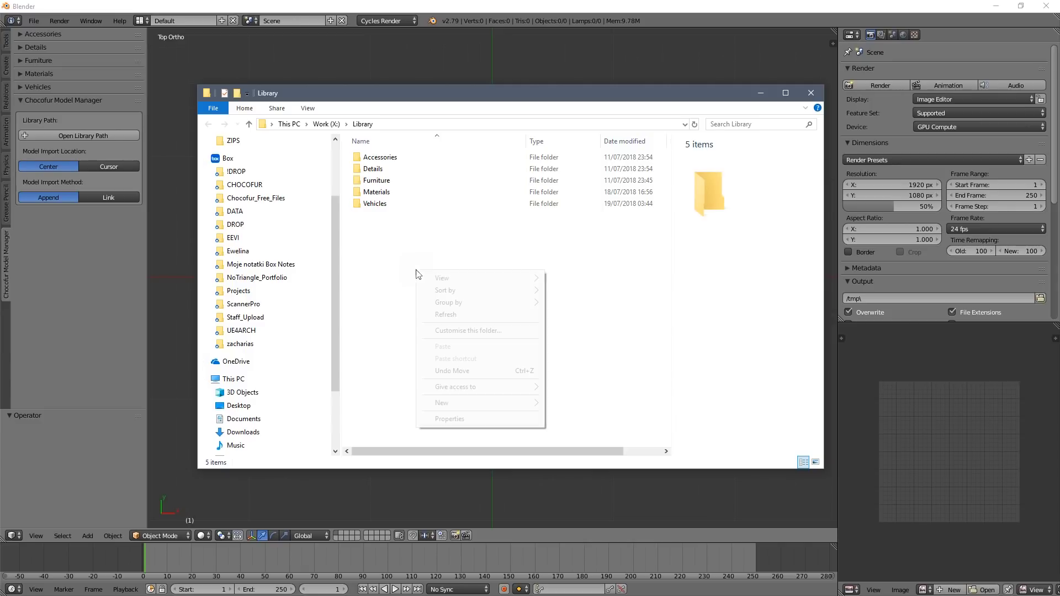
pyautogui.moveTo(456, 403)
pyautogui.click(554, 405)
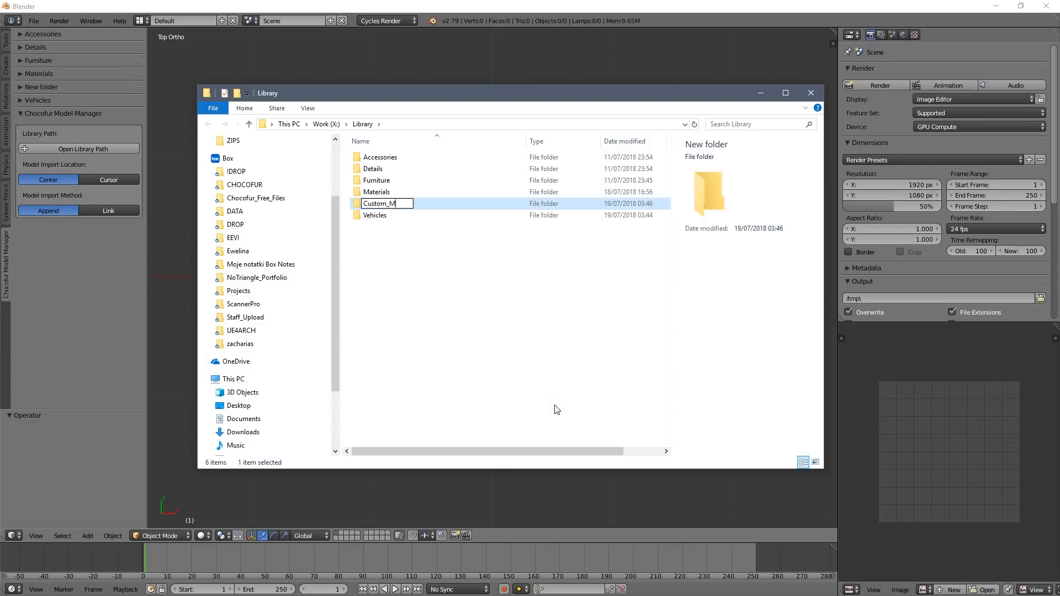
pyautogui.press('Return')
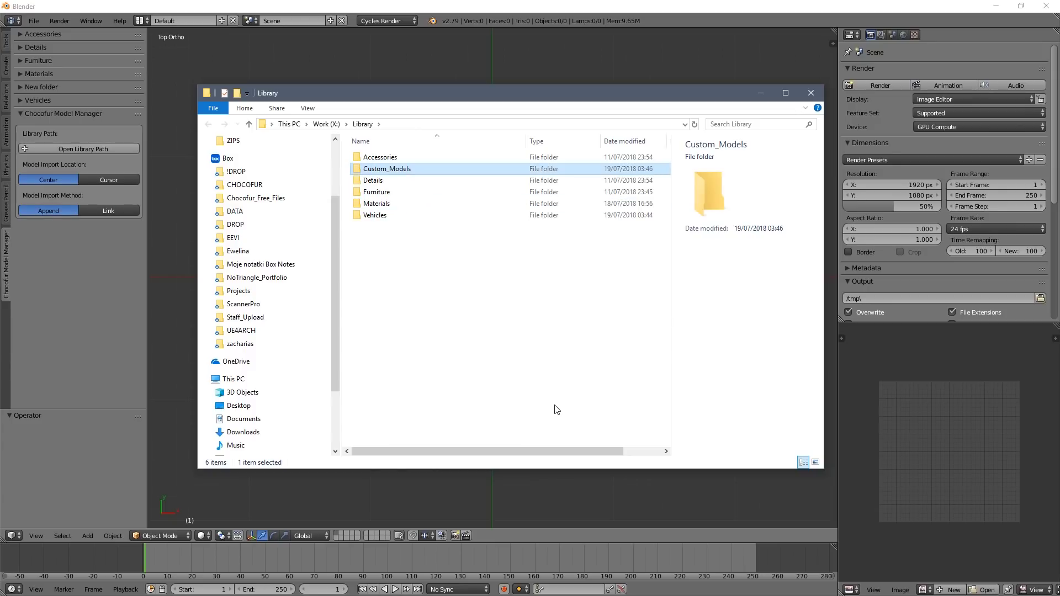
pyautogui.click(42, 48)
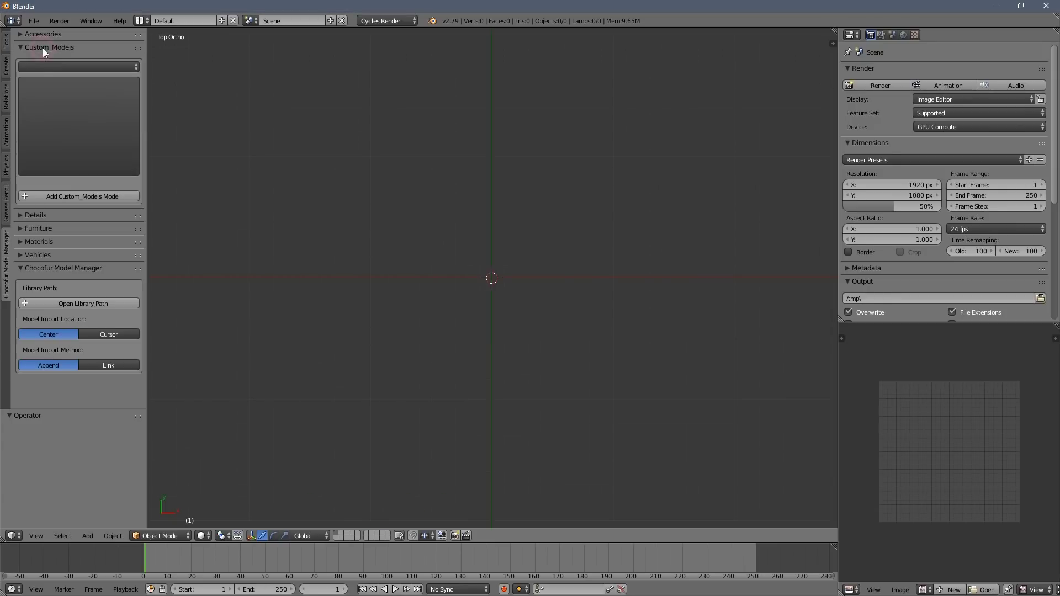
# - Switch to File Explorer and create a folder named Category_001 inside the Custom_Models folder
pyautogui.hotkey('alt', 'Tab')
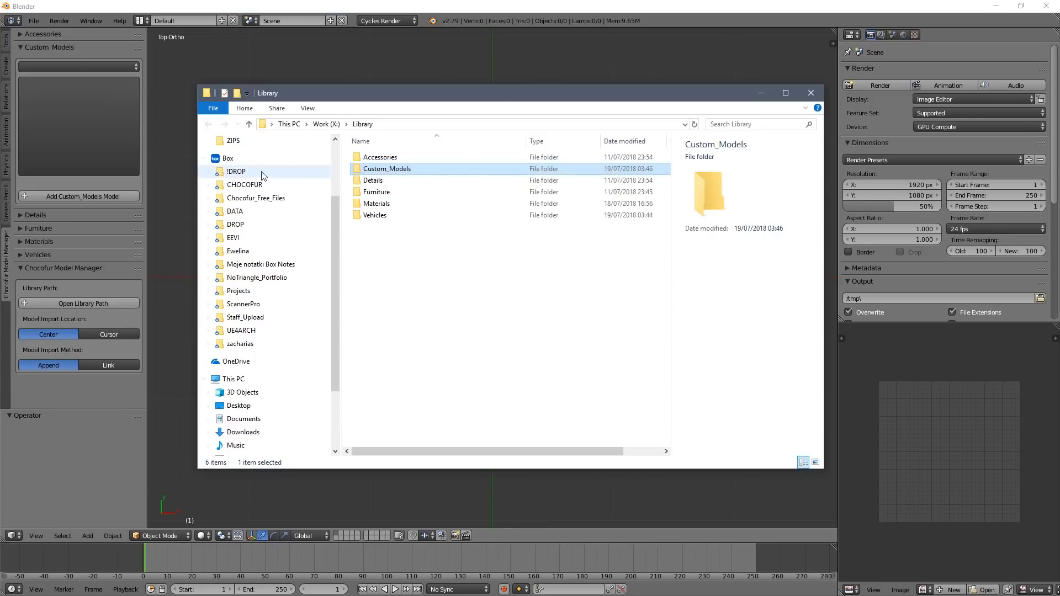
pyautogui.doubleClick(402, 173)
pyautogui.rightClick(446, 275)
pyautogui.click(504, 406)
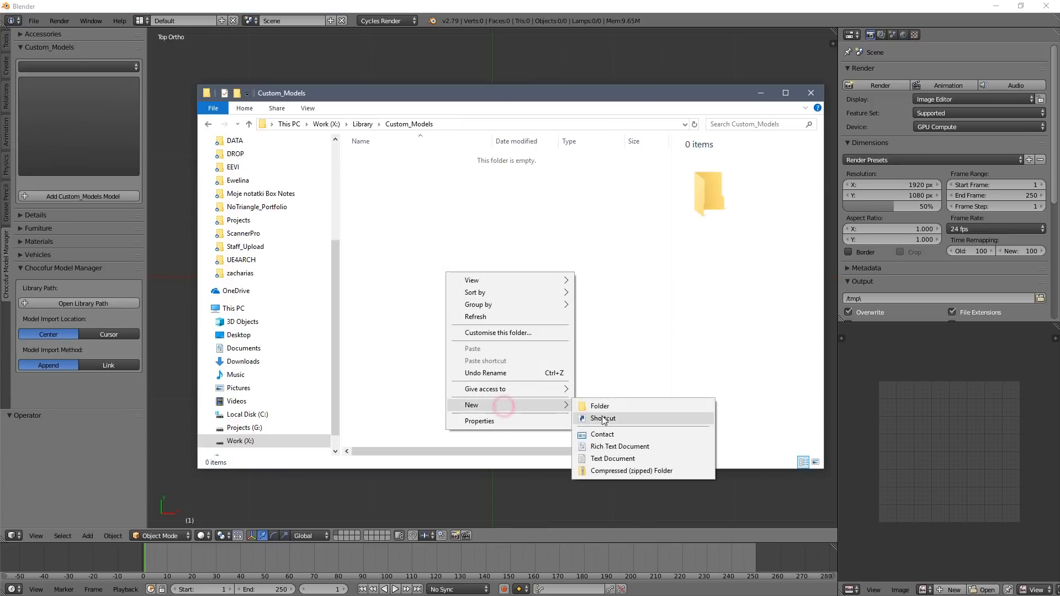
pyautogui.click(611, 407)
pyautogui.write('Category_001')
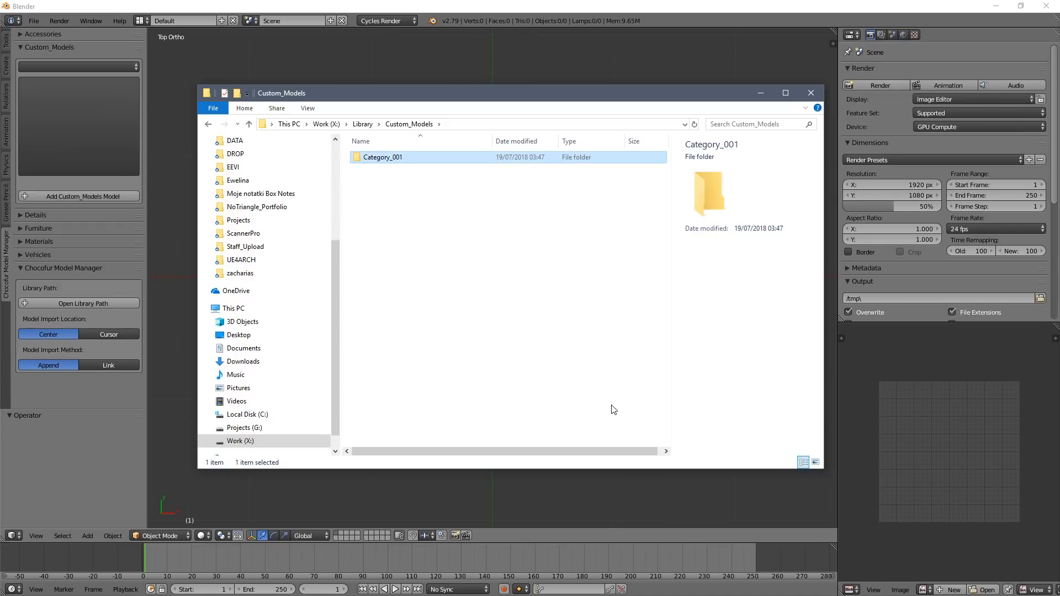
pyautogui.click(503, 307)
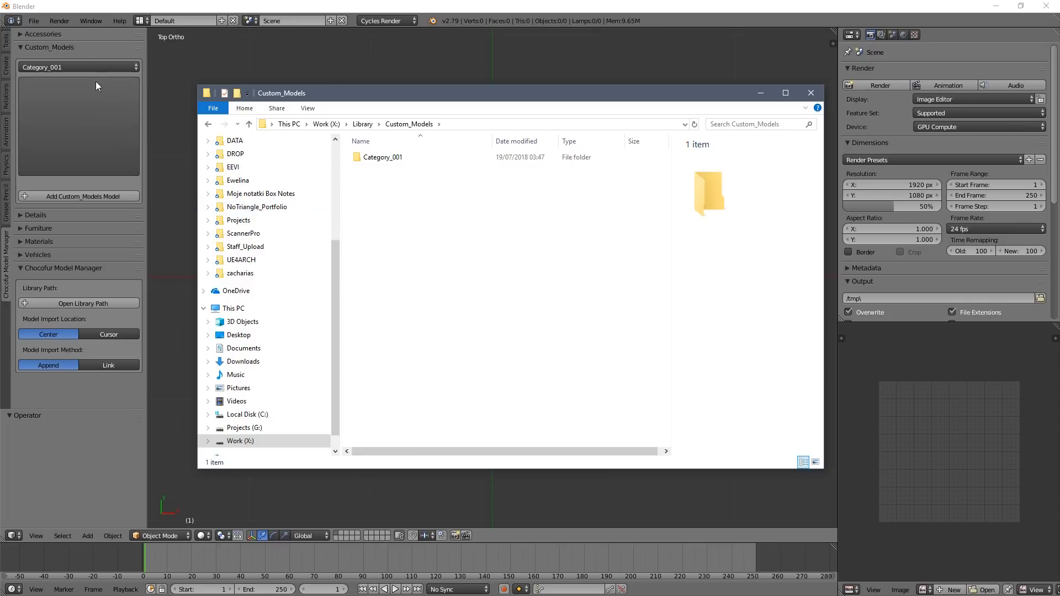
# - Switch to Blender and check the model preview of Category_001 in Custom_Models
pyautogui.click(78, 67)
pyautogui.click(67, 54)
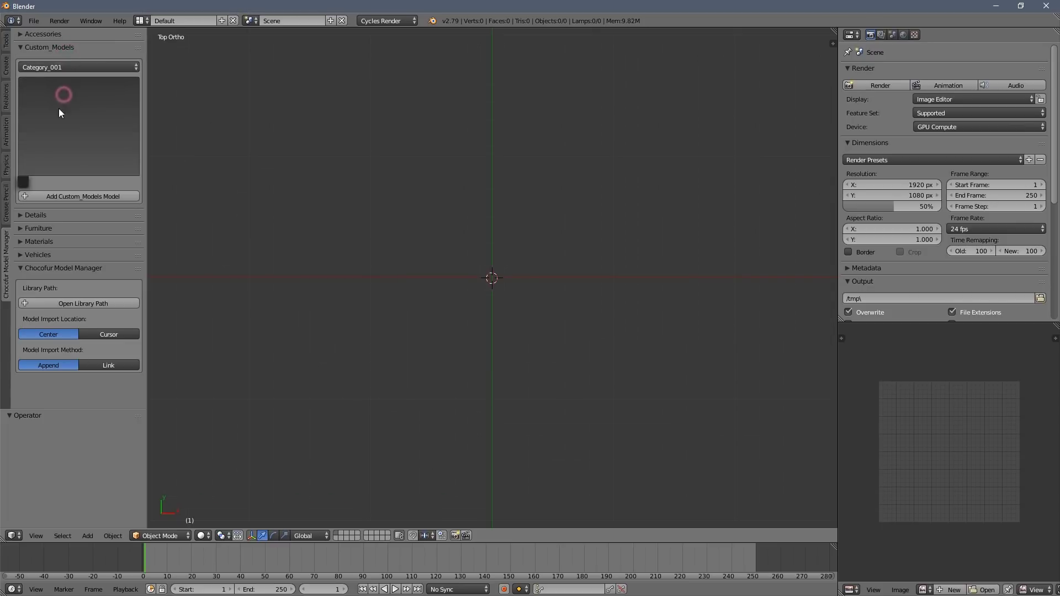
pyautogui.click(89, 127)
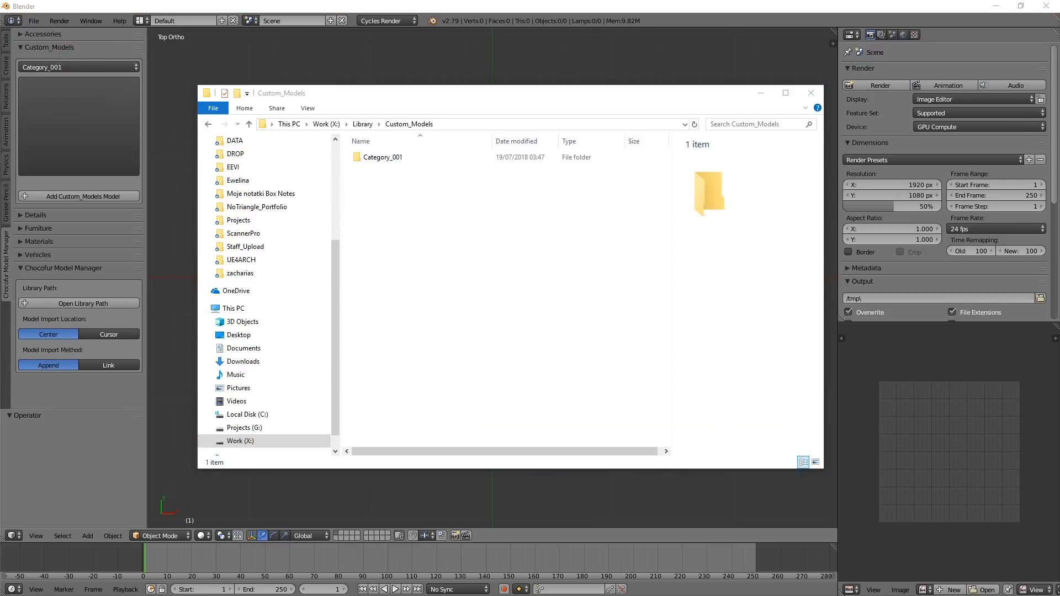
# - Bring the Custom_Model source folder on screen and place it beside the library's Custom_Models folder window
pyautogui.moveTo(0, 344); pyautogui.dragTo(730, 250)
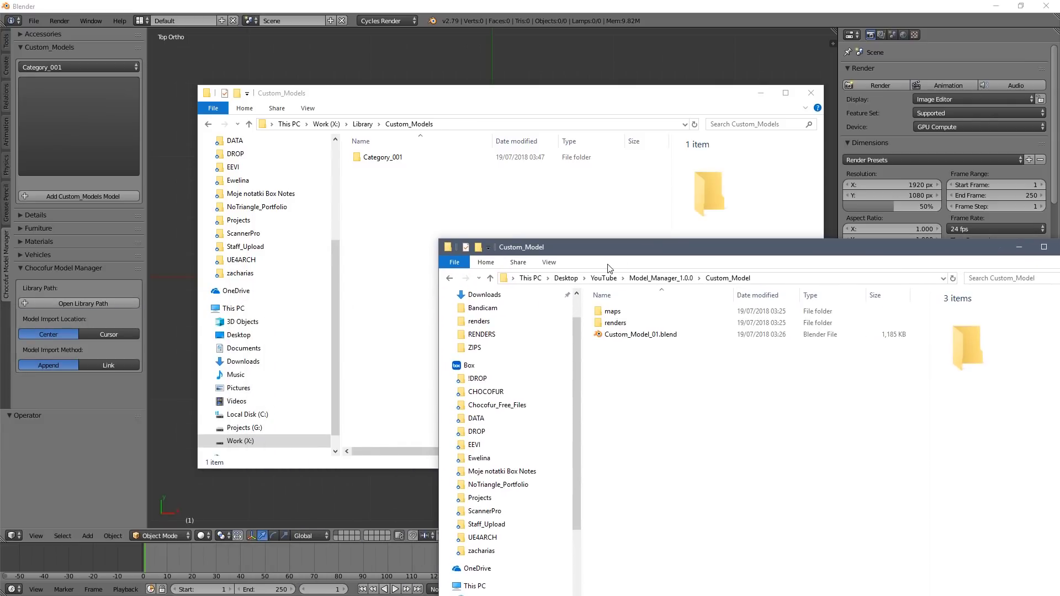
pyautogui.moveTo(610, 260); pyautogui.dragTo(687, 257)
pyautogui.click(712, 312)
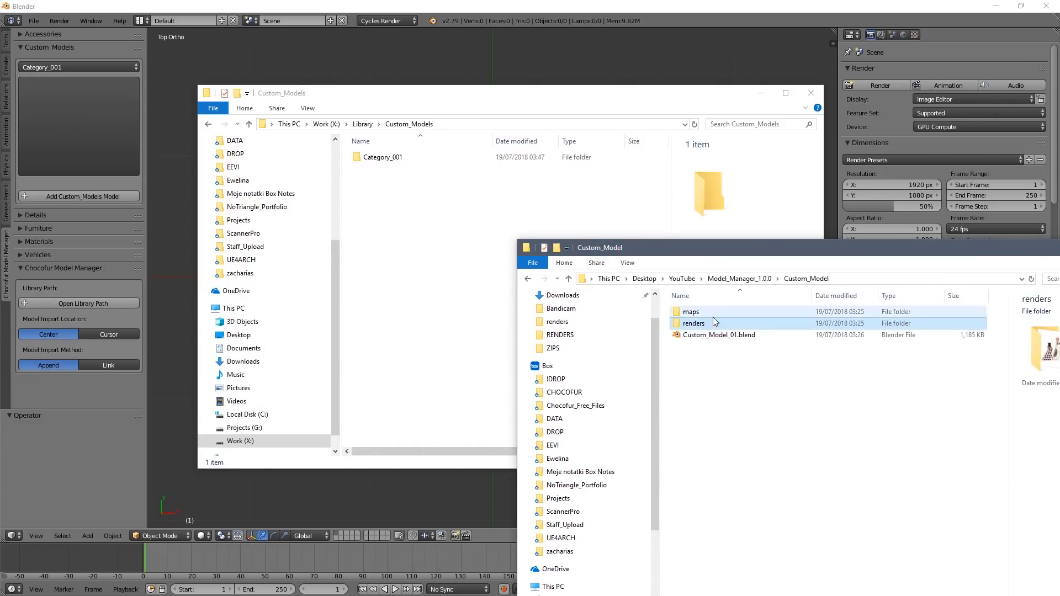
# - Create two folders named renders and maps inside the library's Category_001 folder
pyautogui.click(390, 183)
pyautogui.doubleClick(382, 156)
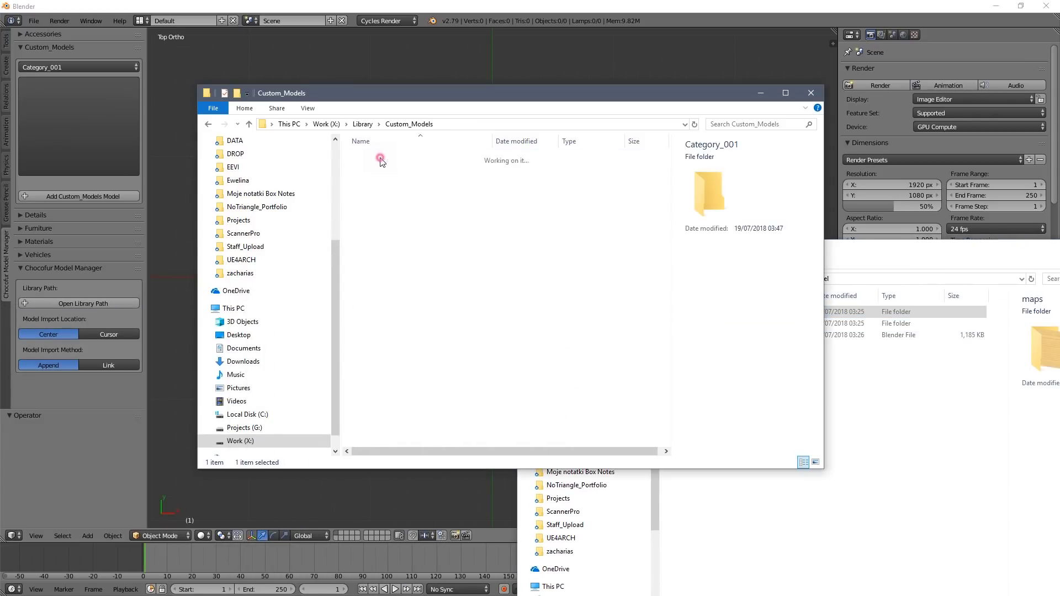
pyautogui.rightClick(401, 210)
pyautogui.click(436, 340)
pyautogui.click(560, 342)
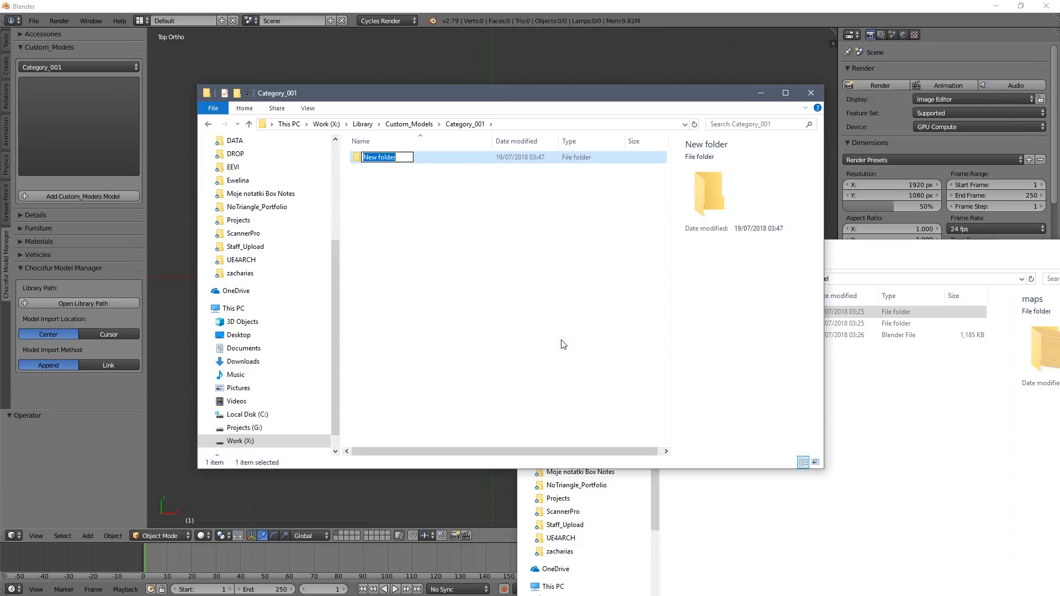
pyautogui.write('renders')
pyautogui.press('Return')
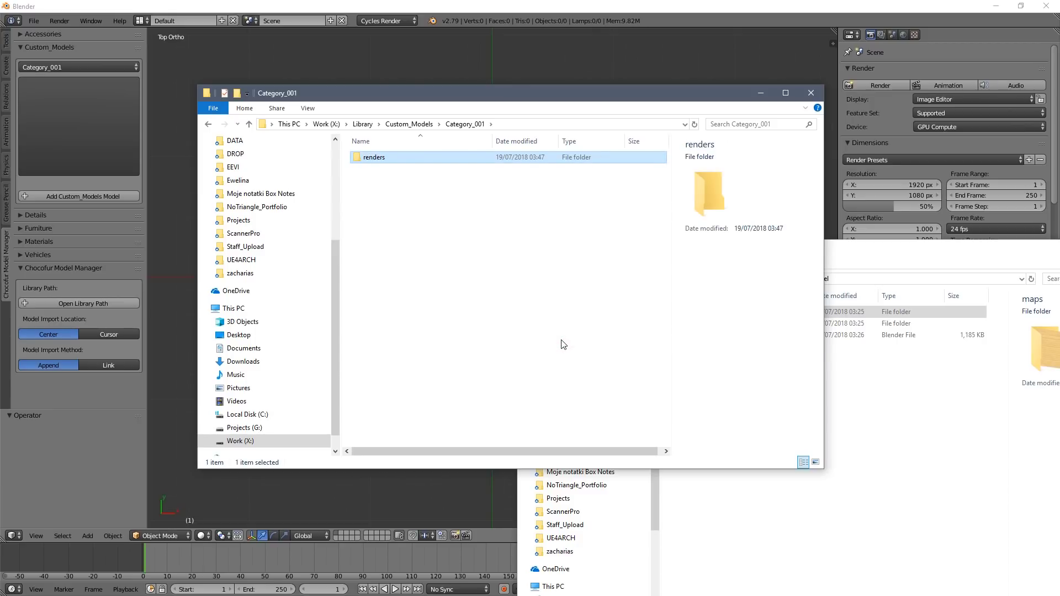
pyautogui.hotkey('ctrl', 'shift', 'n')
pyautogui.write('maps')
pyautogui.click(561, 341)
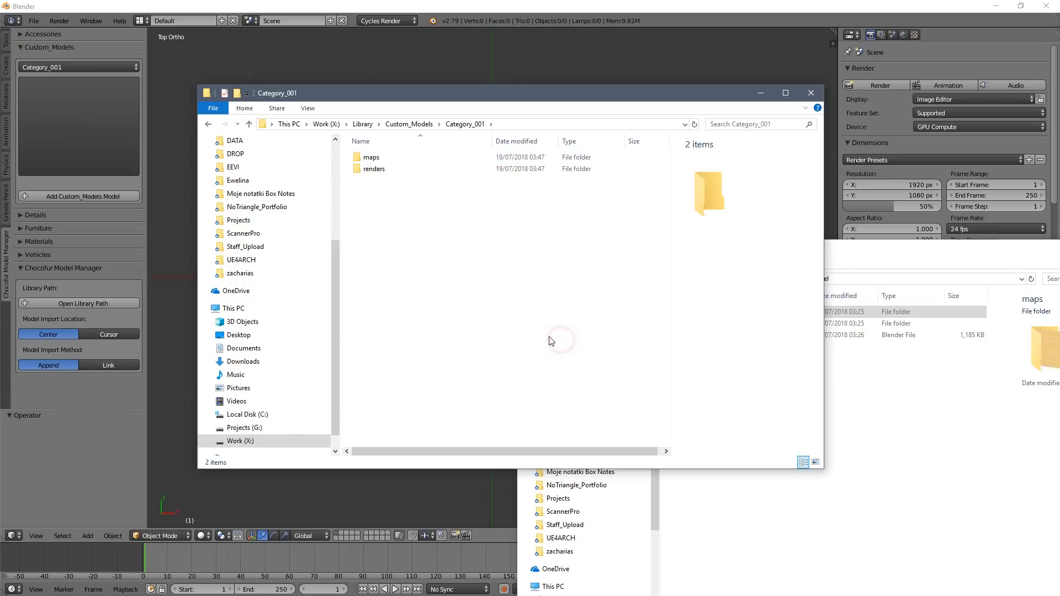
# - Copy Custom_Model_01.blend from the Custom_Model folder into Category_001 and check the category's preview in Blender
pyautogui.click(894, 416)
pyautogui.click(725, 339)
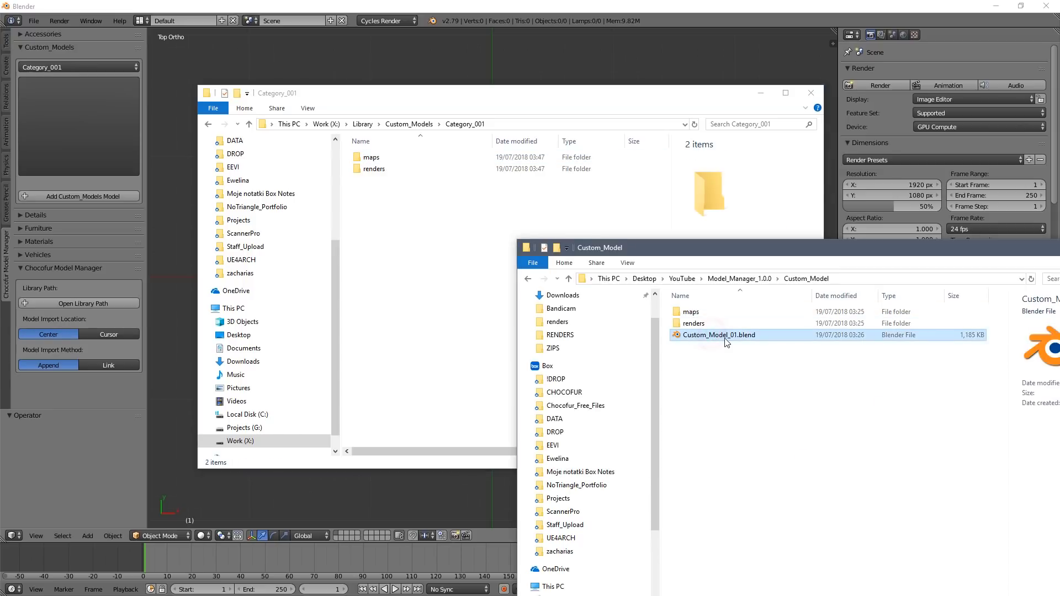
pyautogui.moveTo(725, 339); pyautogui.dragTo(473, 264)
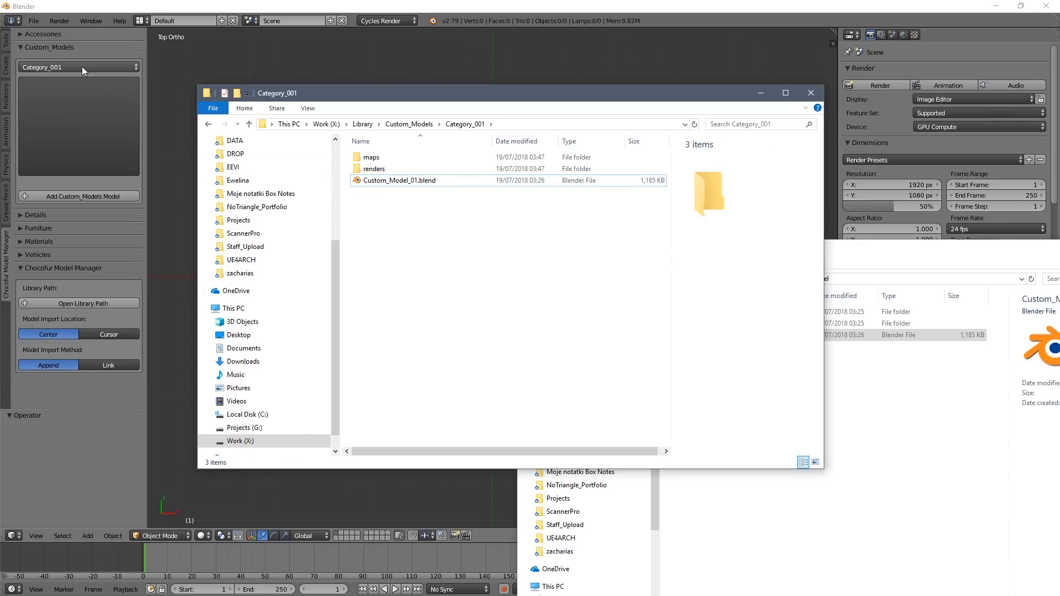
pyautogui.click(81, 99)
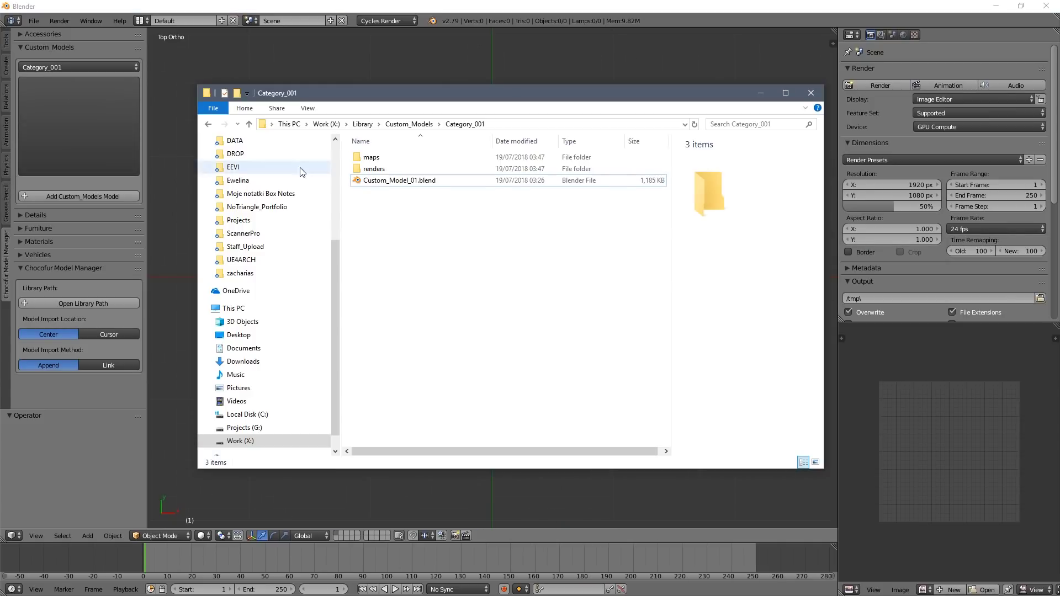
pyautogui.click(110, 126)
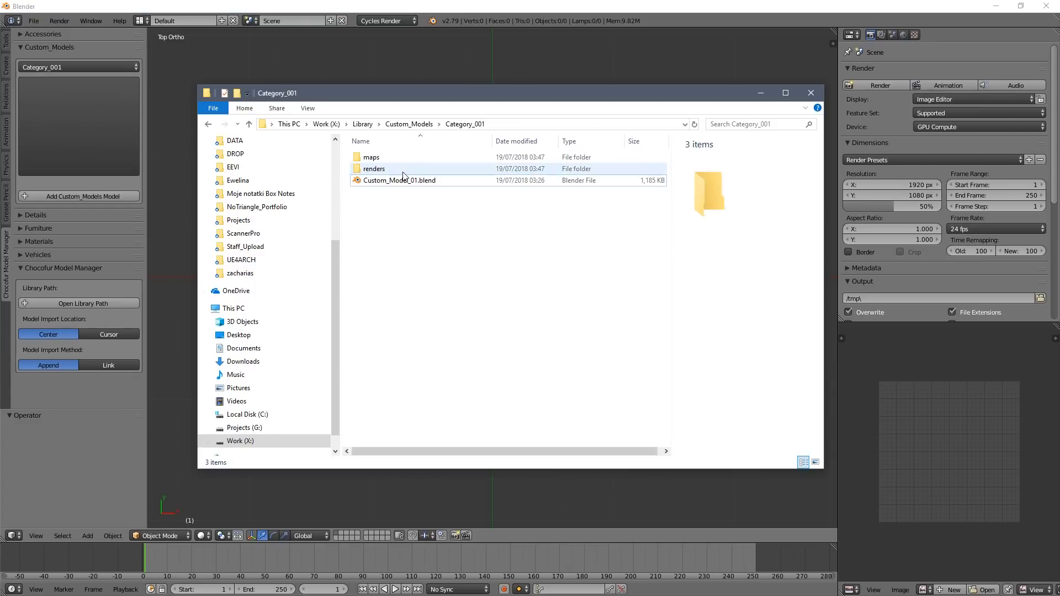
# - Copy Custom_Model_01.jpg from the source renders folder into the renders folder of Category_001
pyautogui.doubleClick(402, 171)
pyautogui.hotkey('alt', 'Tab')
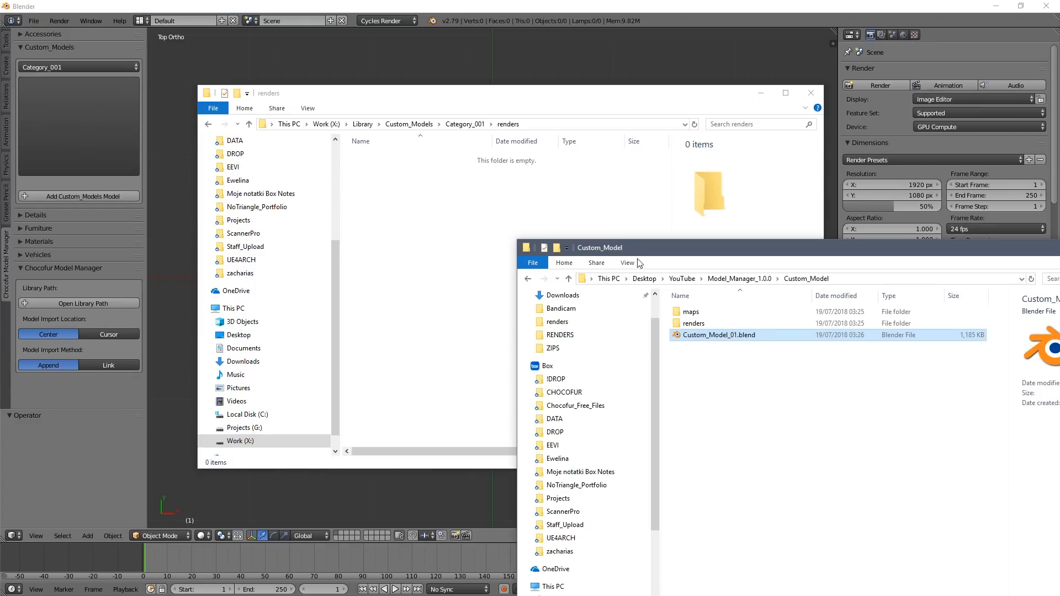
pyautogui.doubleClick(718, 322)
pyautogui.moveTo(699, 326); pyautogui.dragTo(409, 232)
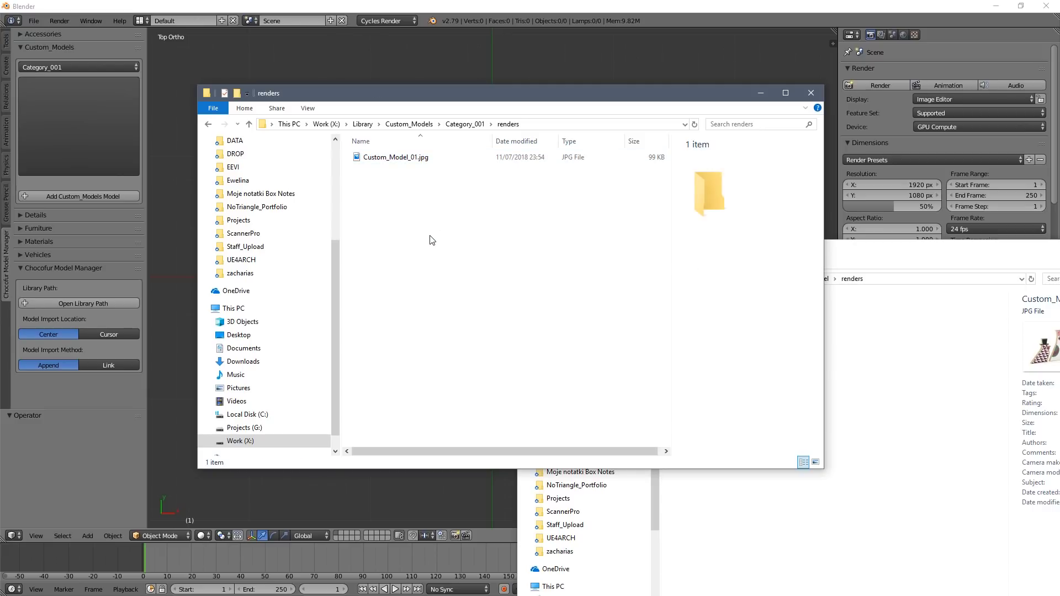
# - Check the Category_001 model preview in Blender, and return to the Category_001 folder in File Explorer
pyautogui.click(163, 137)
pyautogui.click(72, 66)
pyautogui.click(73, 63)
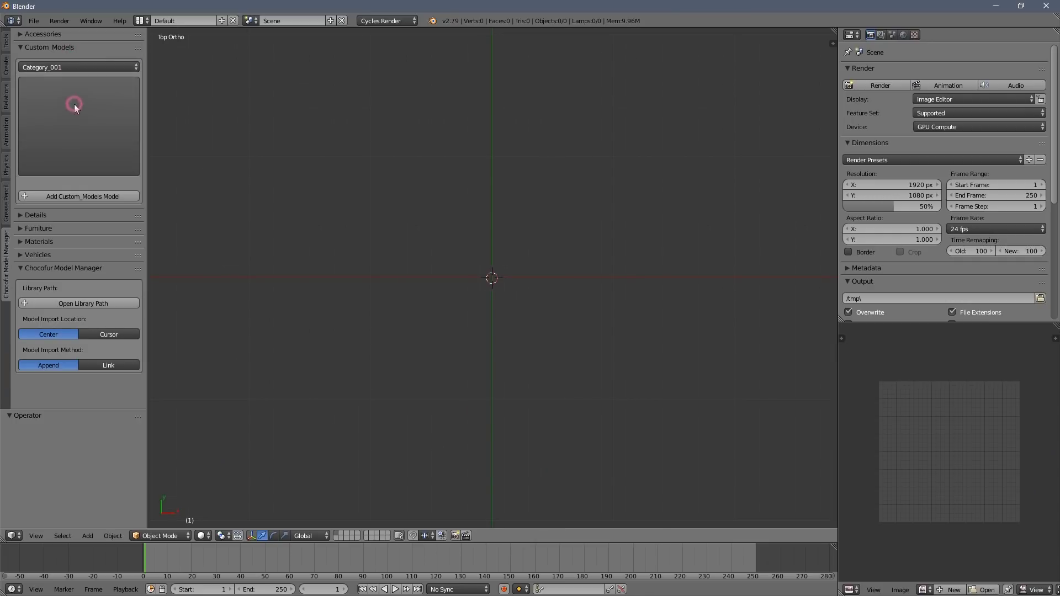
pyautogui.click(74, 104)
pyautogui.hotkey('alt', 'Up')
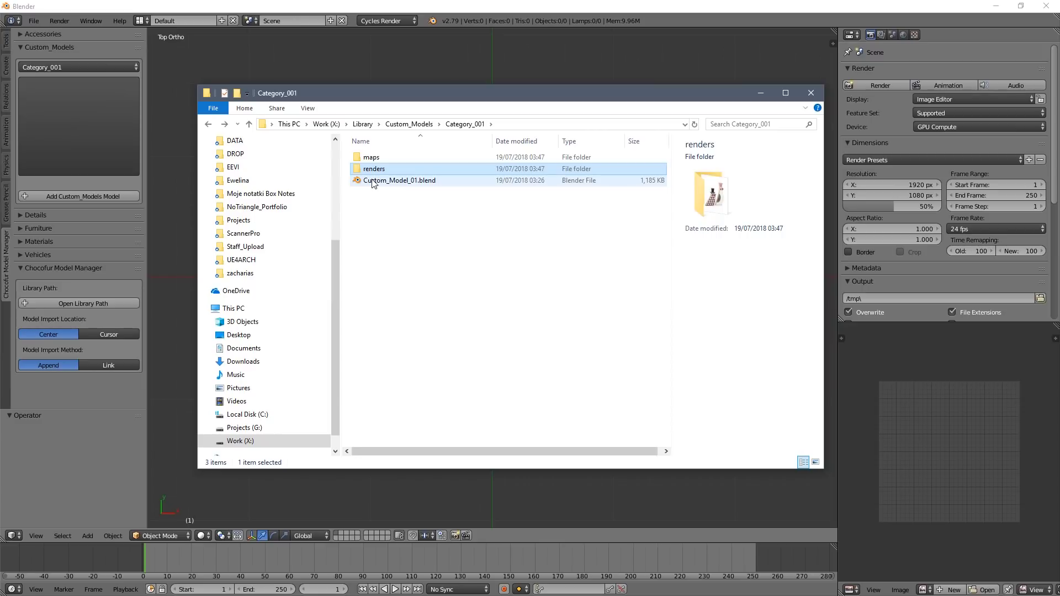
# - Quit Blender without saving, restart it, and expand the Custom_Models category
pyautogui.click(90, 148)
pyautogui.click(1044, 6)
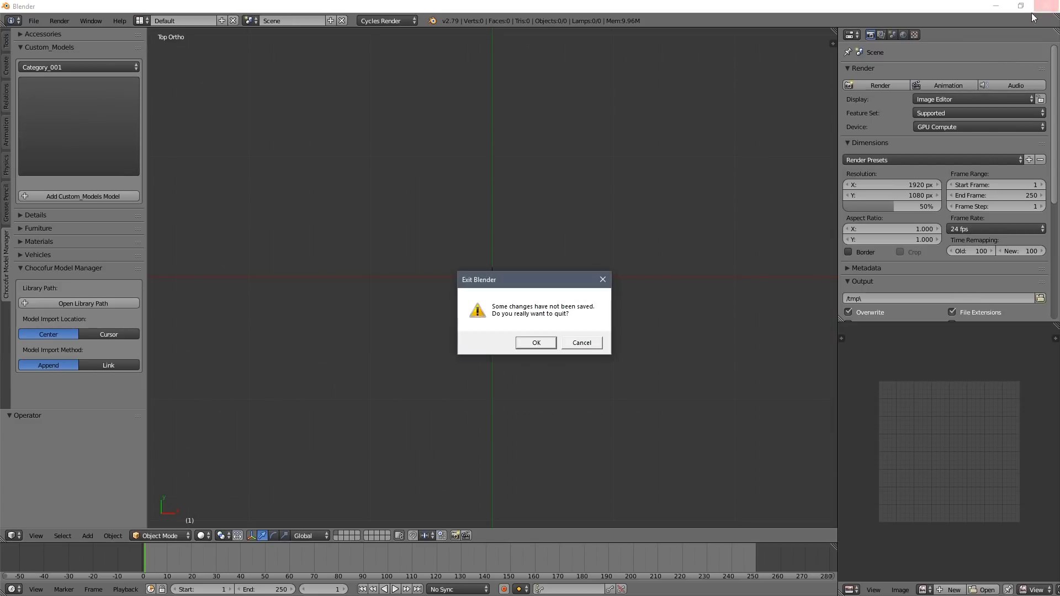
pyautogui.click(533, 345)
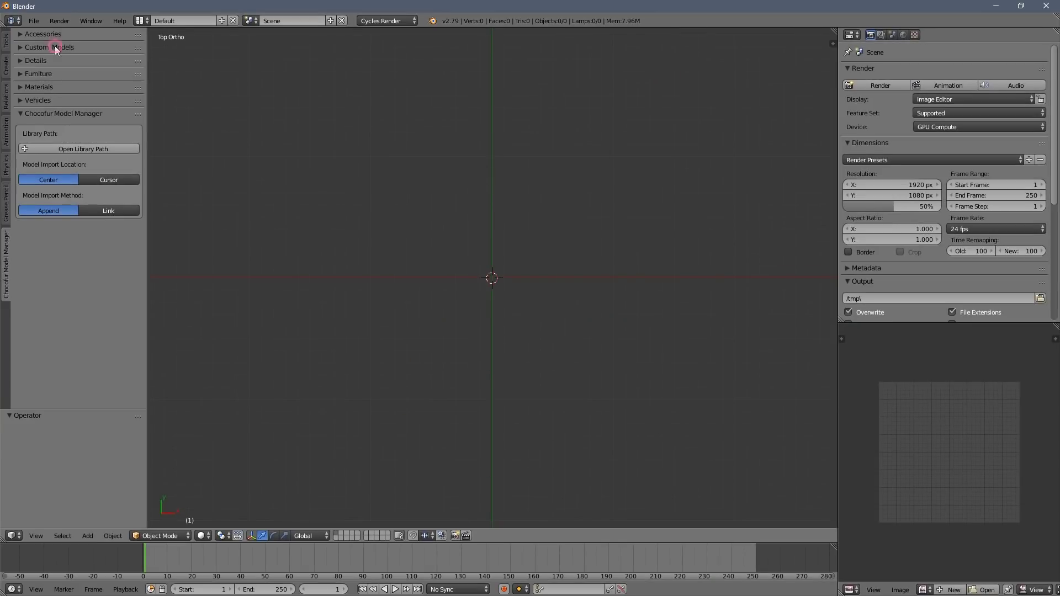
pyautogui.click(55, 45)
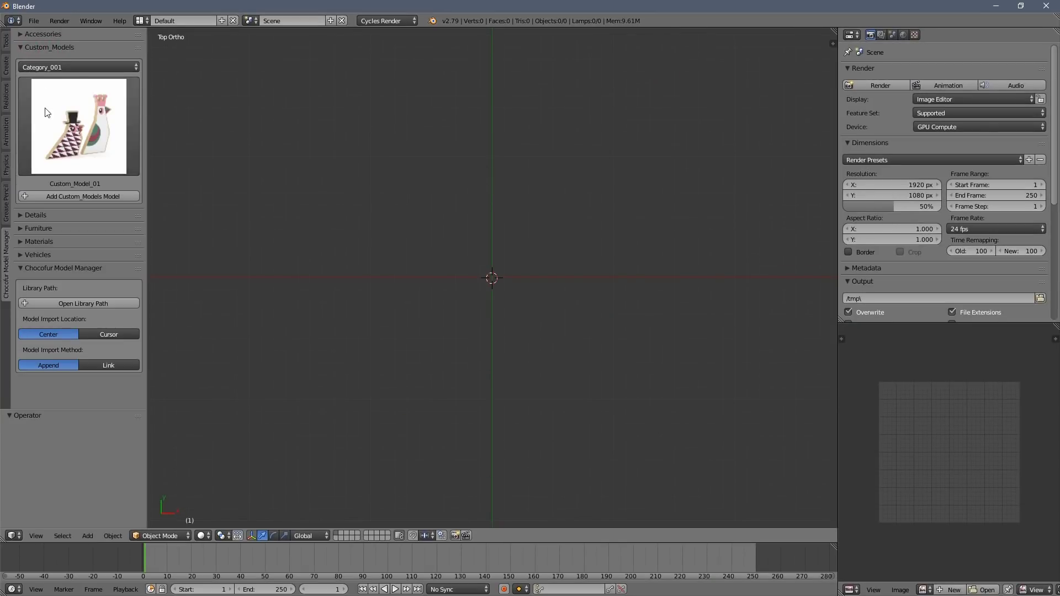
# - Append Custom_Model_01 to the scene and preview it in rendered shading within a render border drawn around the birds
pyautogui.click(80, 196)
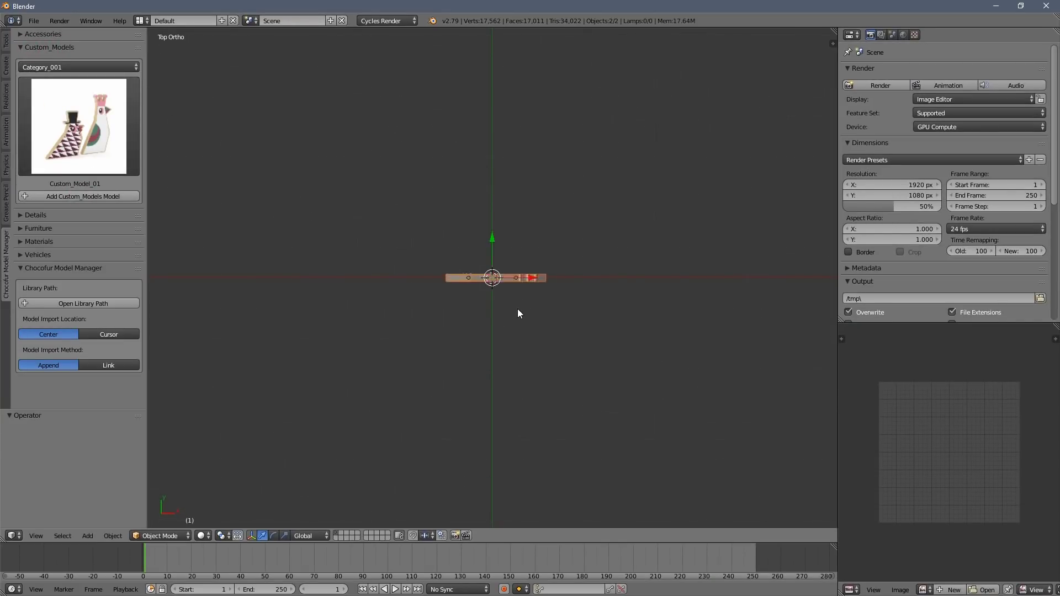
pyautogui.moveTo(518, 309); pyautogui.dragTo(544, 223, button='middle')
pyautogui.hotkey('ctrl', 'b')
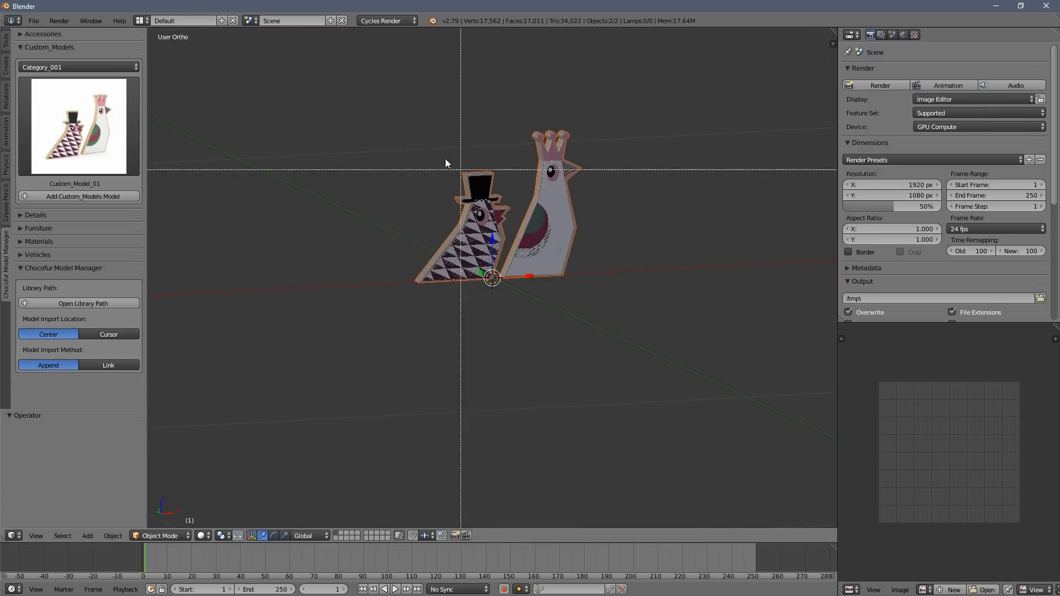
pyautogui.moveTo(313, 55); pyautogui.dragTo(677, 363)
pyautogui.press('KP_Decimal')
pyautogui.hotkey('shift', 'z')
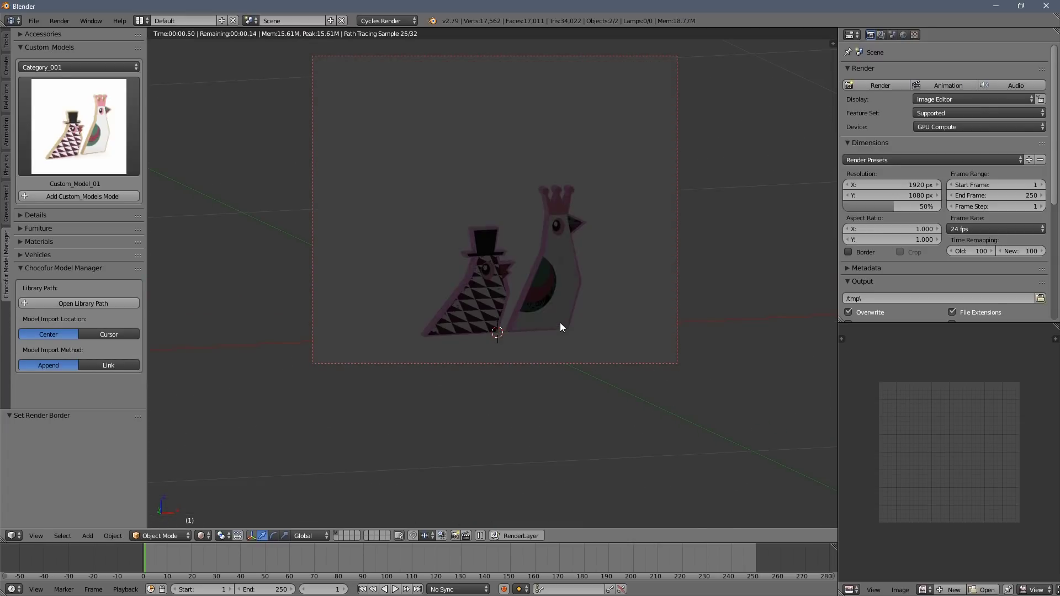
pyautogui.moveTo(560, 322)
pyautogui.mouseDown(button='middle')
pyautogui.moveTo(614, 367)
pyautogui.moveTo(555, 295)
pyautogui.moveTo(480, 250)
pyautogui.mouseUp(button='middle')
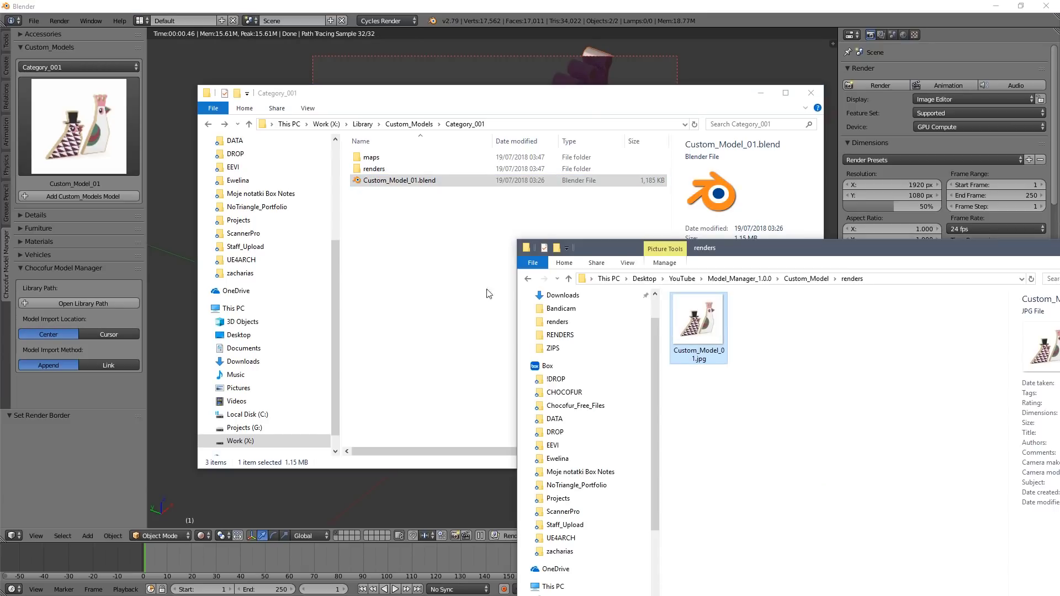
# - Copy the texture image from the Custom_Model maps folder into the maps folder of Category_001
pyautogui.hotkey('alt', 'Left')
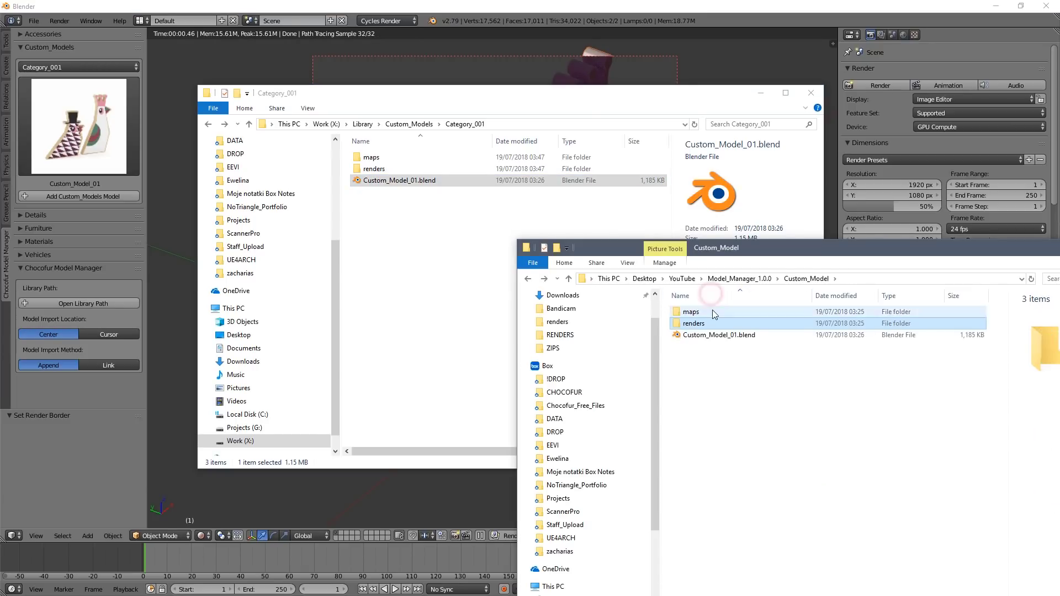
pyautogui.doubleClick(708, 312)
pyautogui.moveTo(704, 316); pyautogui.dragTo(373, 157)
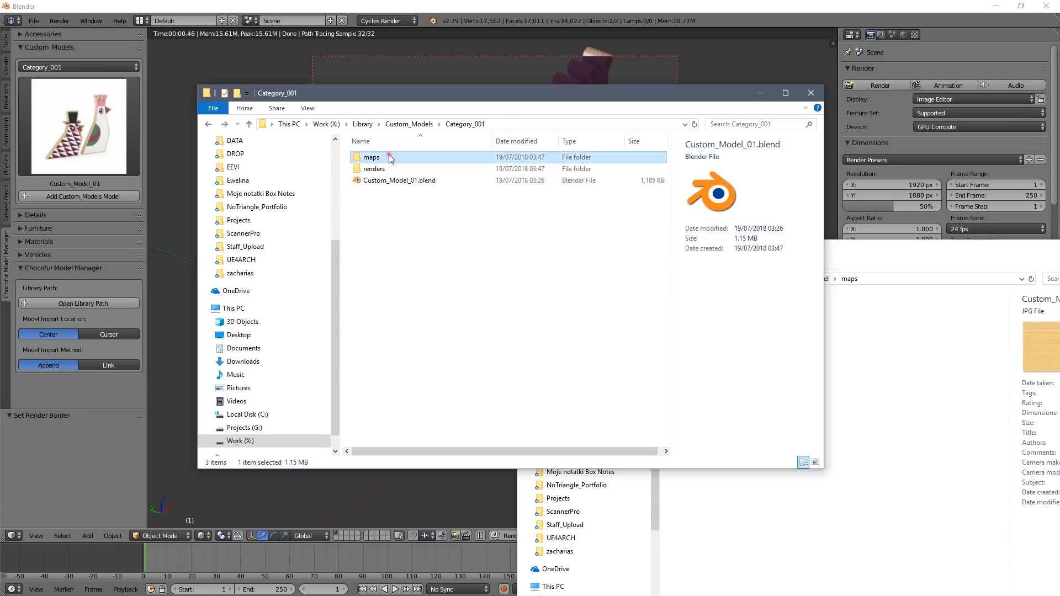
pyautogui.doubleClick(373, 157)
pyautogui.click(466, 248)
# - Switch to Blender and clear the appended bird model from the scene
pyautogui.hotkey('alt', 'Tab')
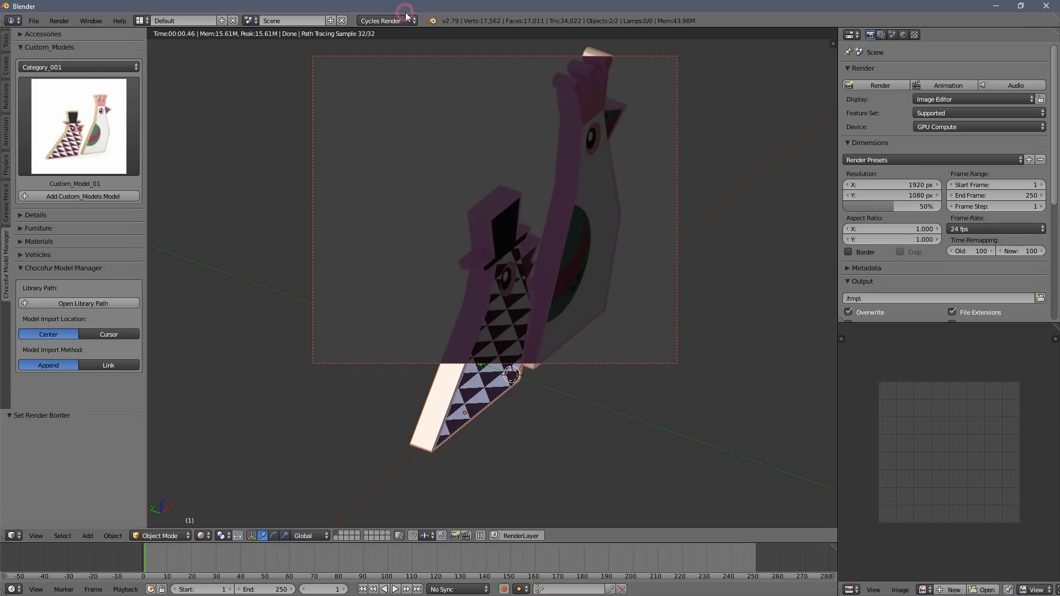
pyautogui.press('a')
pyautogui.press('Delete')
# - Open Custom_Model_01.blend from the Category_001 folder in Blender and view the two birds at an angle
pyautogui.hotkey('alt', 'Tab')
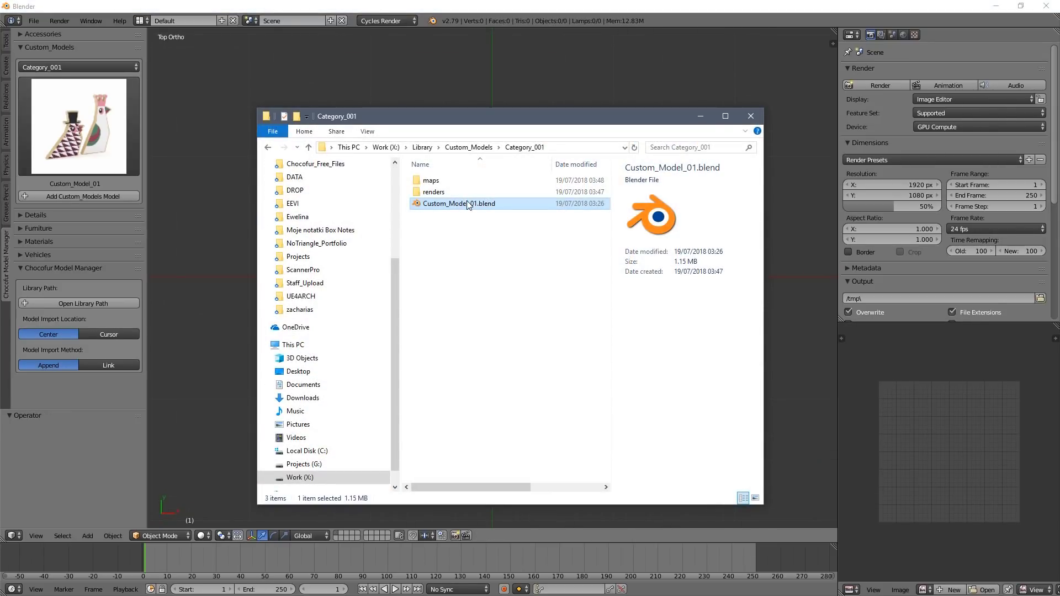
pyautogui.moveTo(468, 205); pyautogui.dragTo(515, 83)
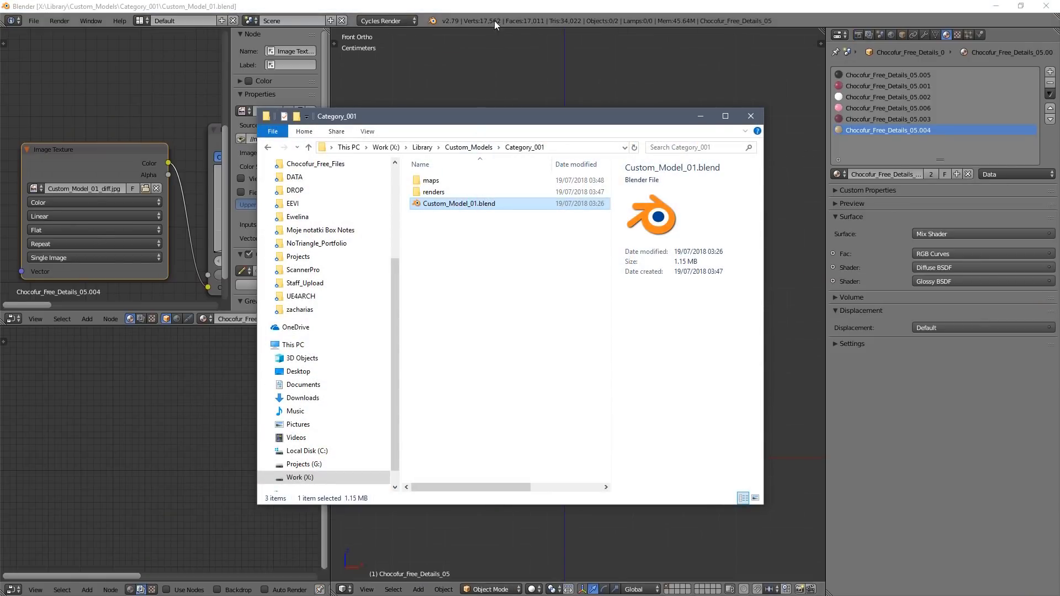
pyautogui.click(497, 7)
pyautogui.scroll(-3, 625, 317)
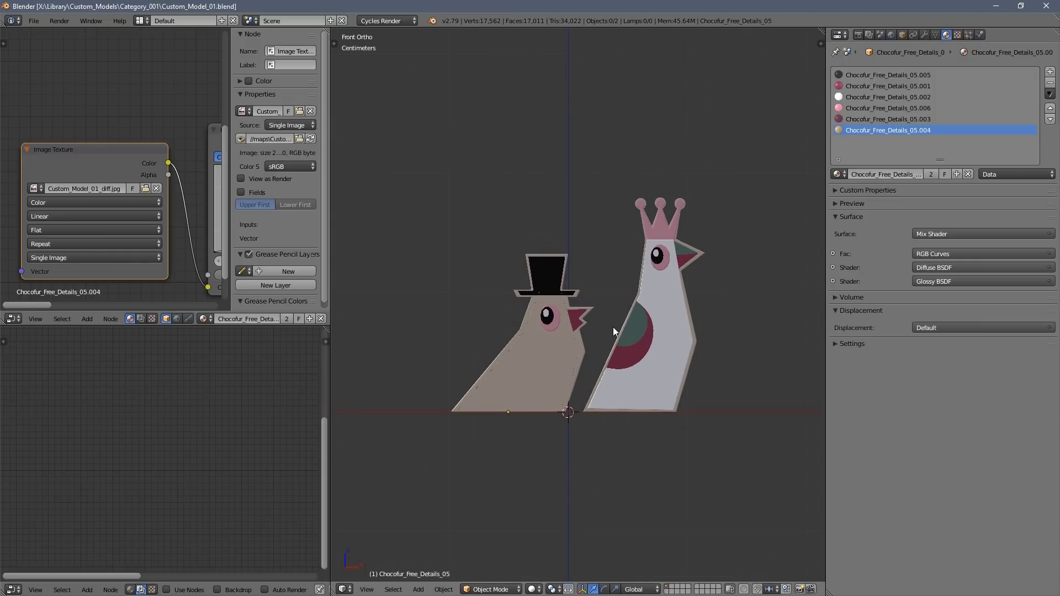
pyautogui.moveTo(610, 316); pyautogui.dragTo(567, 356, button='middle')
# - Display the bird models in wireframe and select the bird with the top hat
pyautogui.rightClick(516, 361)
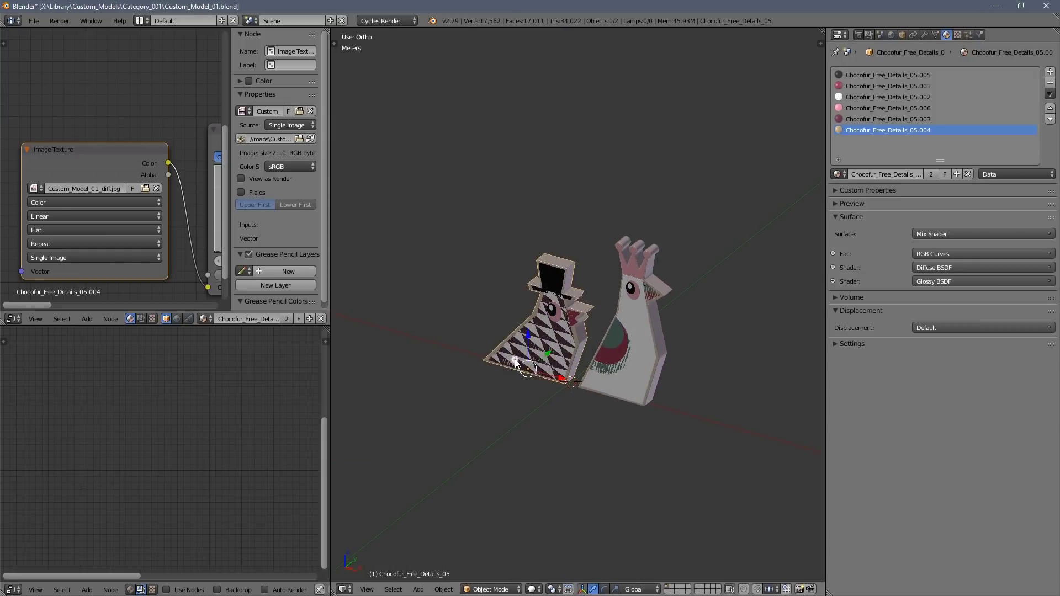
pyautogui.press('z')
pyautogui.rightClick(602, 363)
pyautogui.rightClick(550, 322)
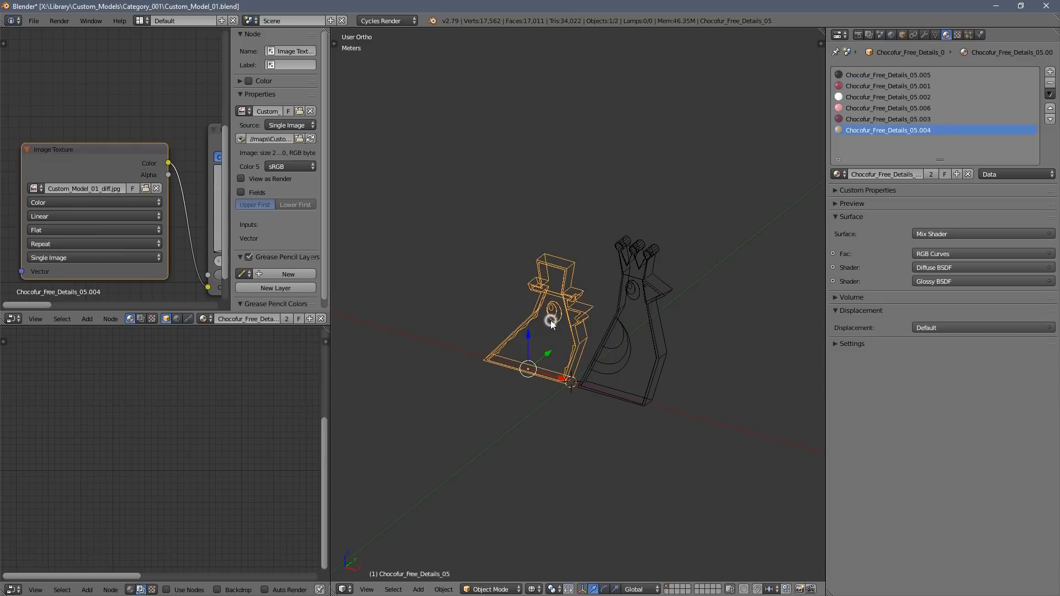
# - Show the Outliner in place of the Properties editor to examine the object names, and restore the Properties editor
pyautogui.click(838, 35)
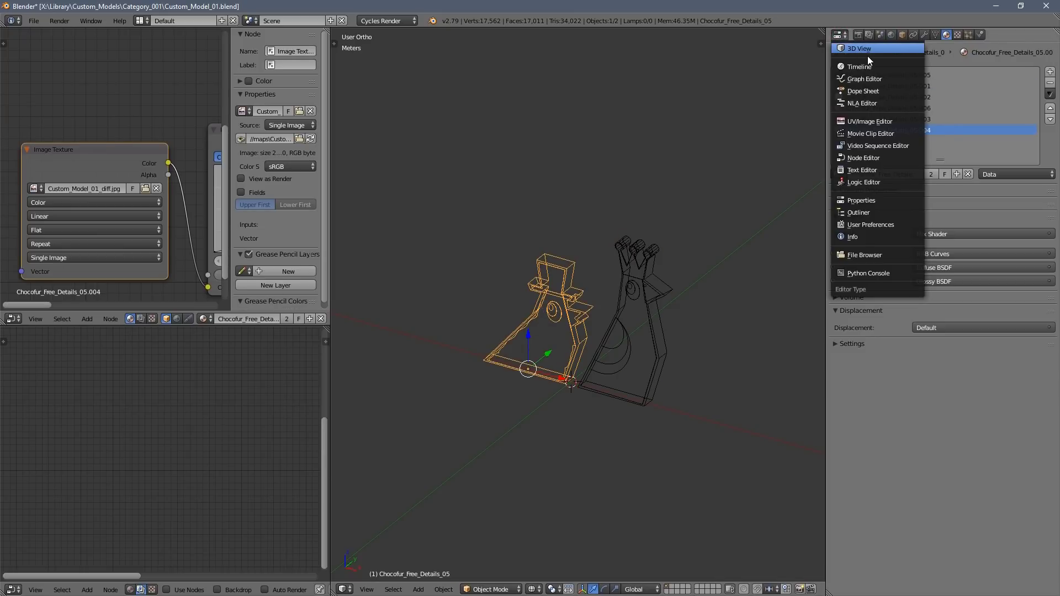
pyautogui.click(859, 209)
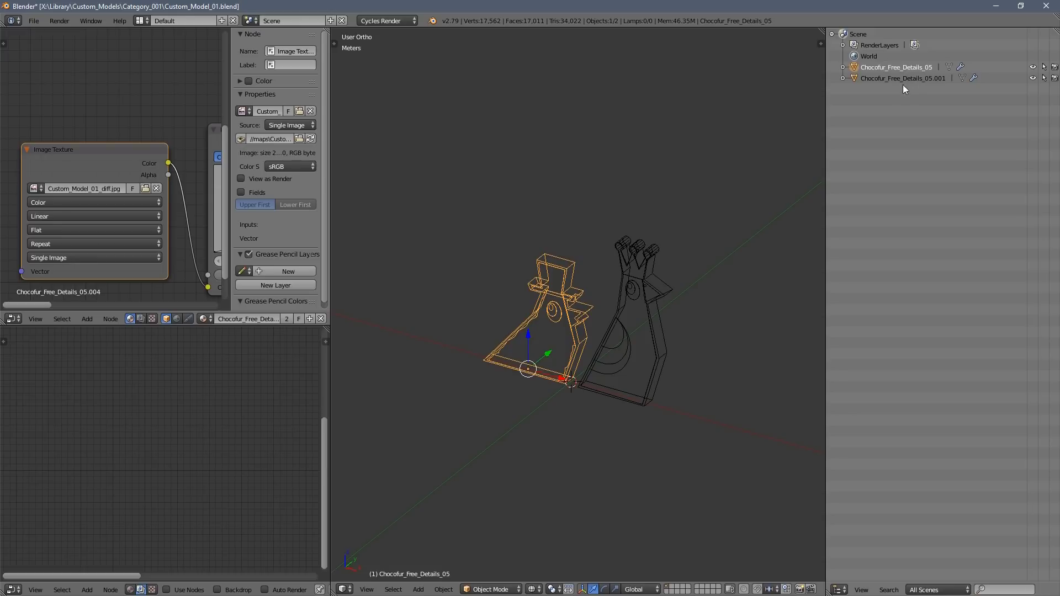
pyautogui.click(839, 591)
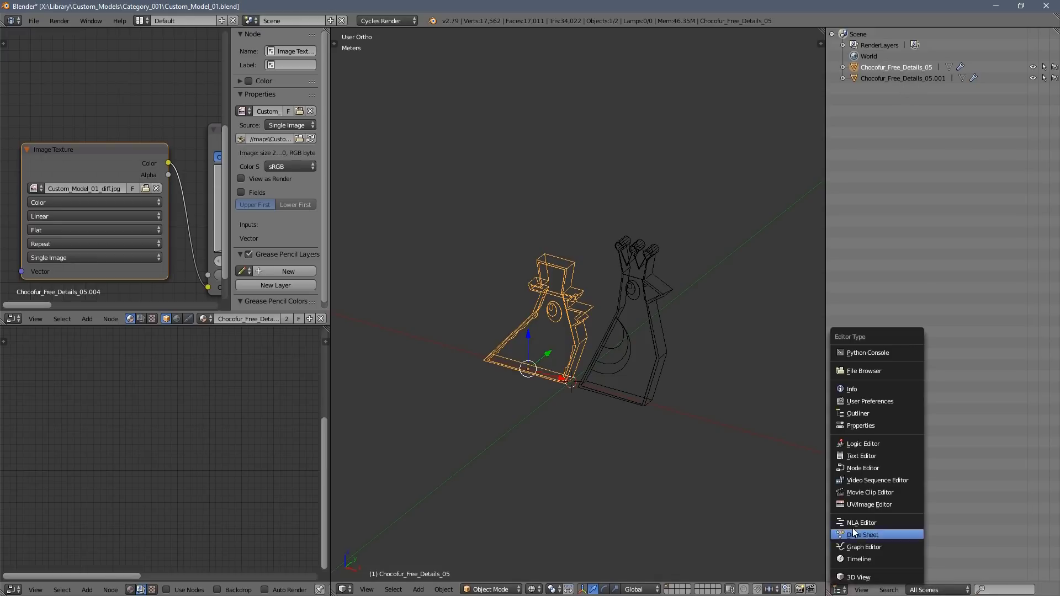
pyautogui.click(868, 426)
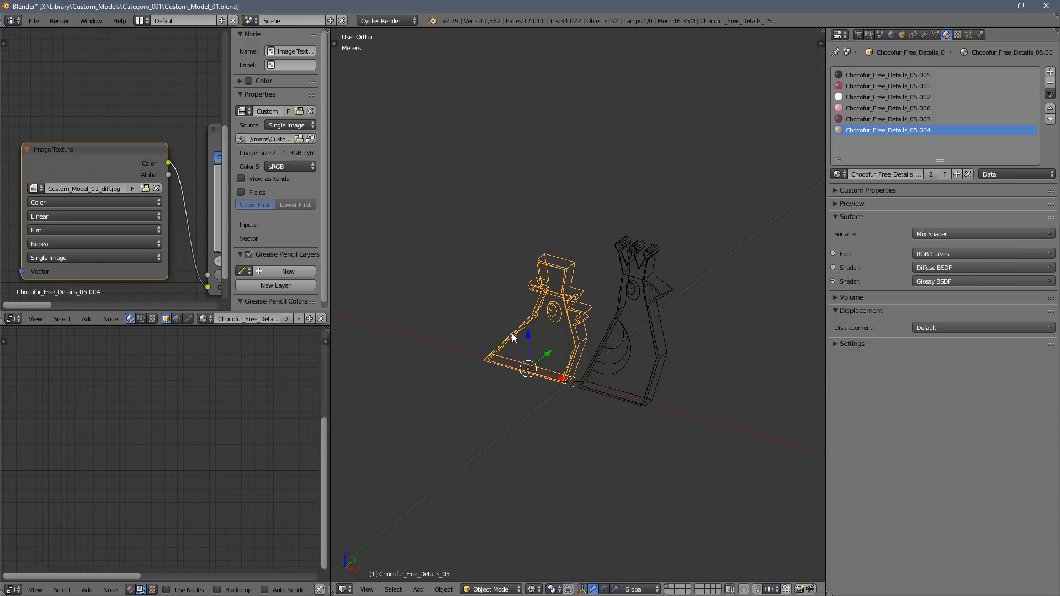
# - Hide the node editor's properties sidebar, change the empty node editor to a UV/Image Editor, and open its image list
pyautogui.press('n')
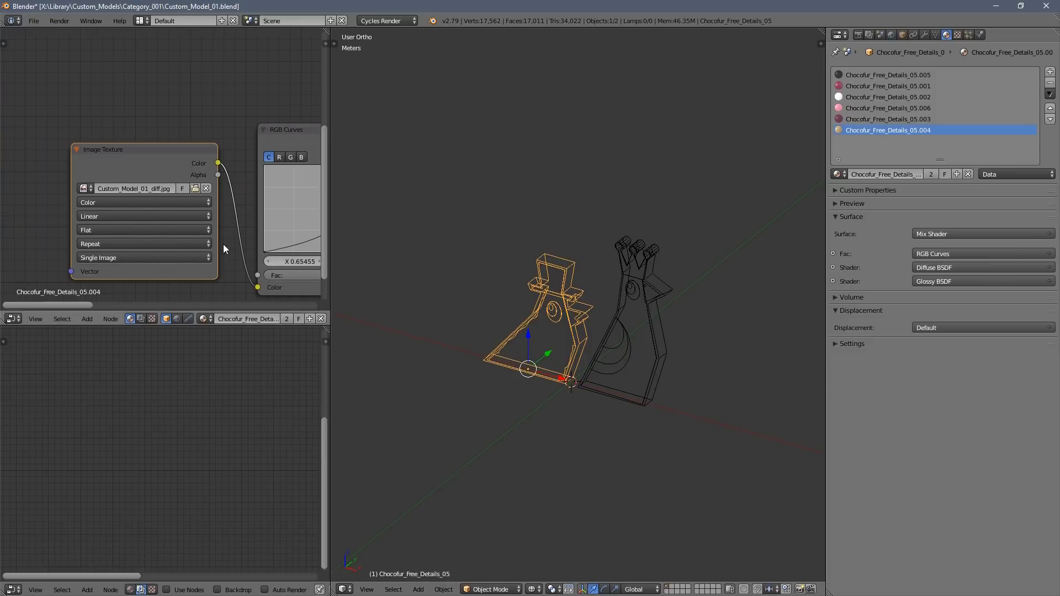
pyautogui.click(11, 590)
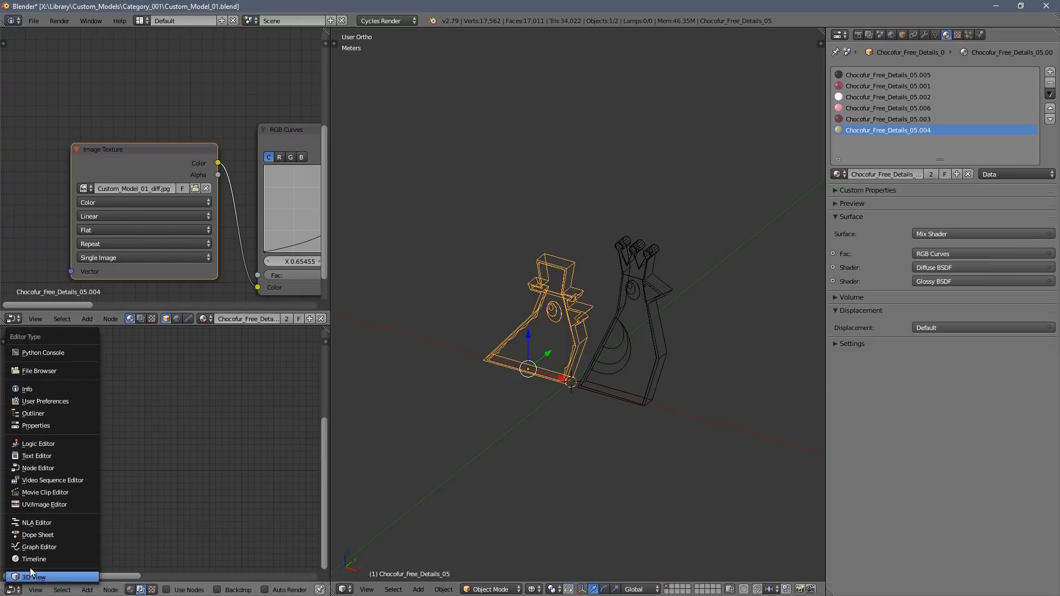
pyautogui.click(54, 505)
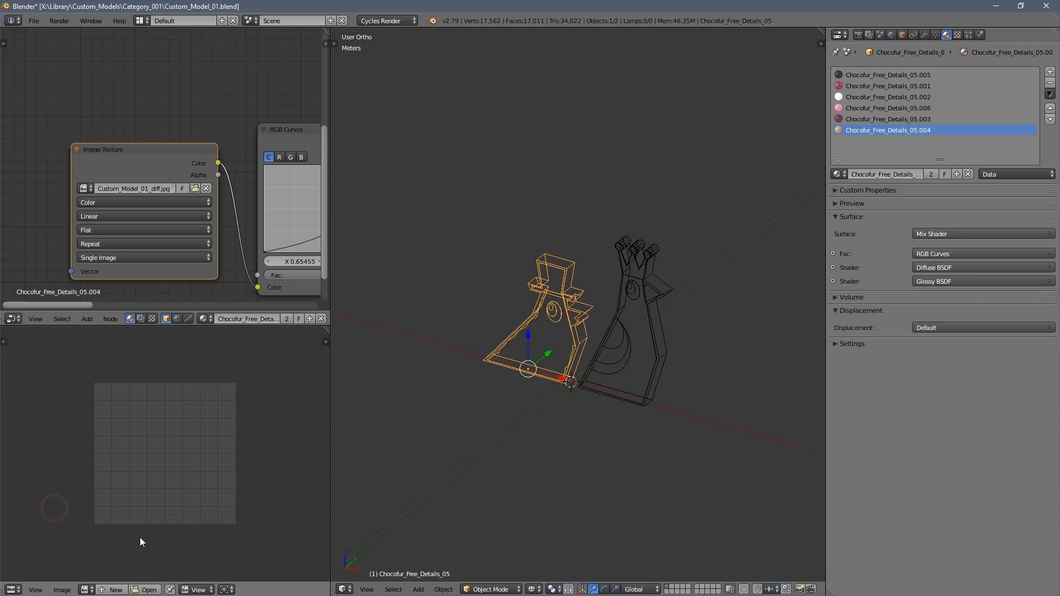
pyautogui.click(86, 590)
# - Make all external file paths relative in Custom_Model_01.blend and save the file
pyautogui.click(34, 21)
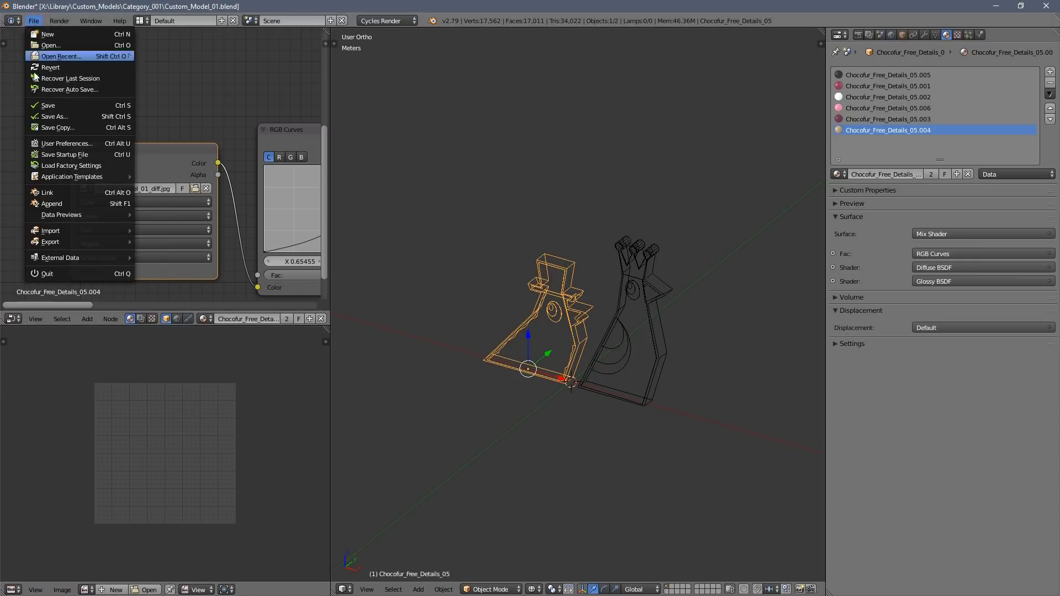
pyautogui.moveTo(51, 255)
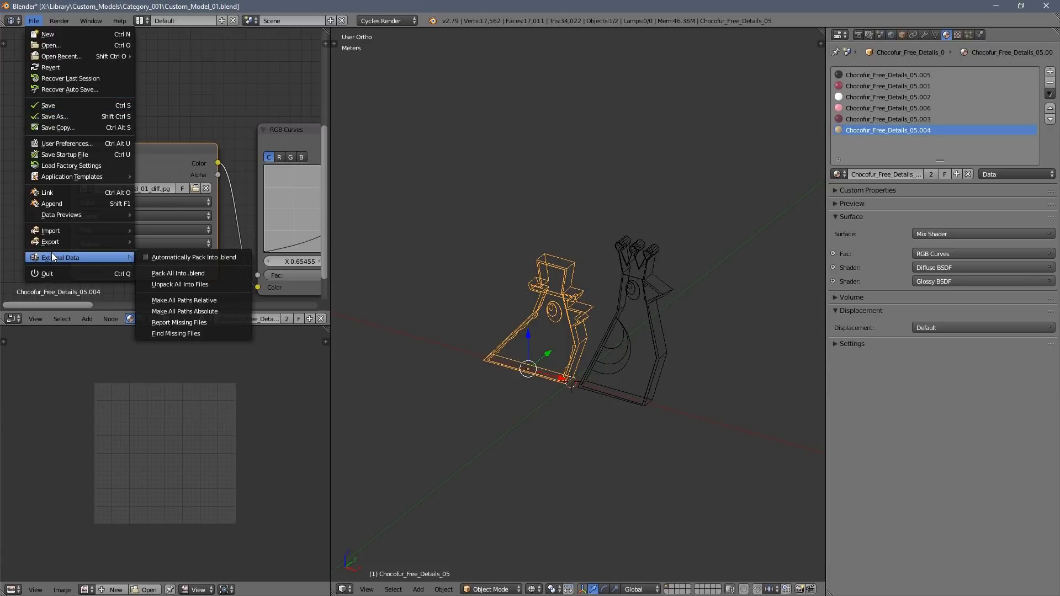
pyautogui.click(187, 300)
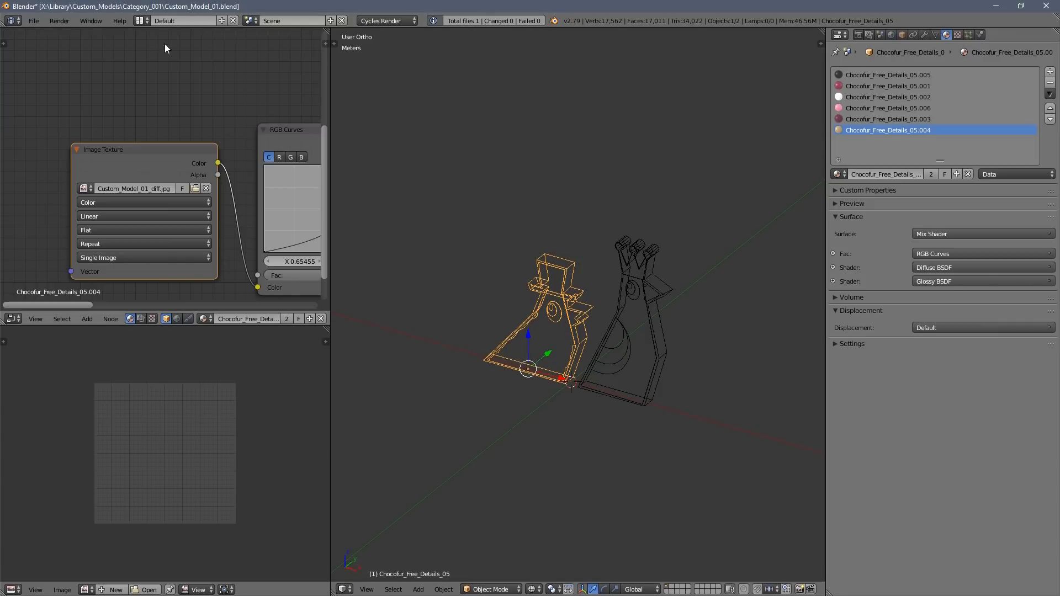
pyautogui.click(33, 22)
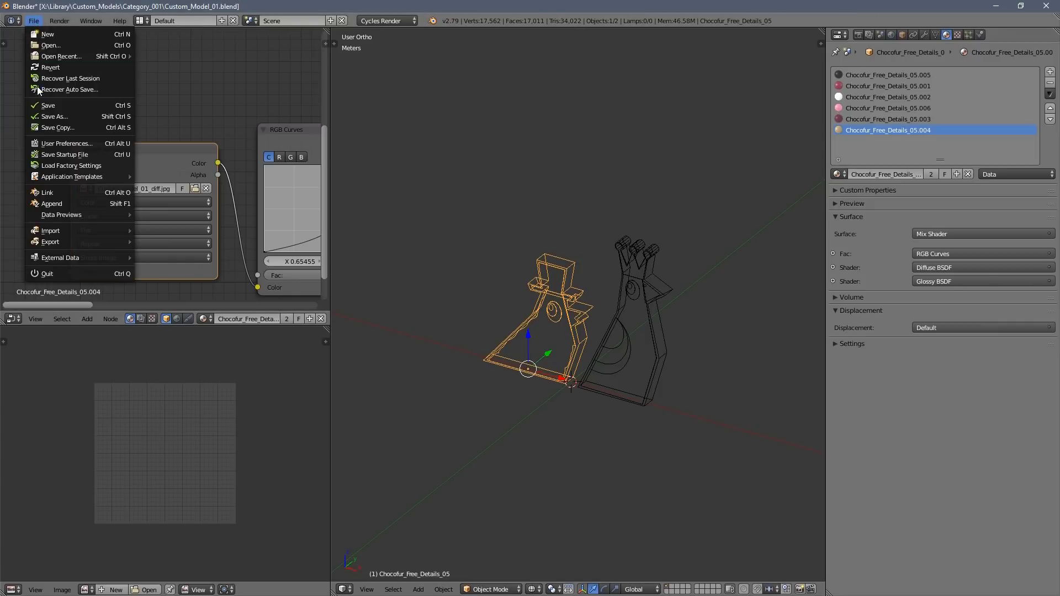
pyautogui.click(46, 106)
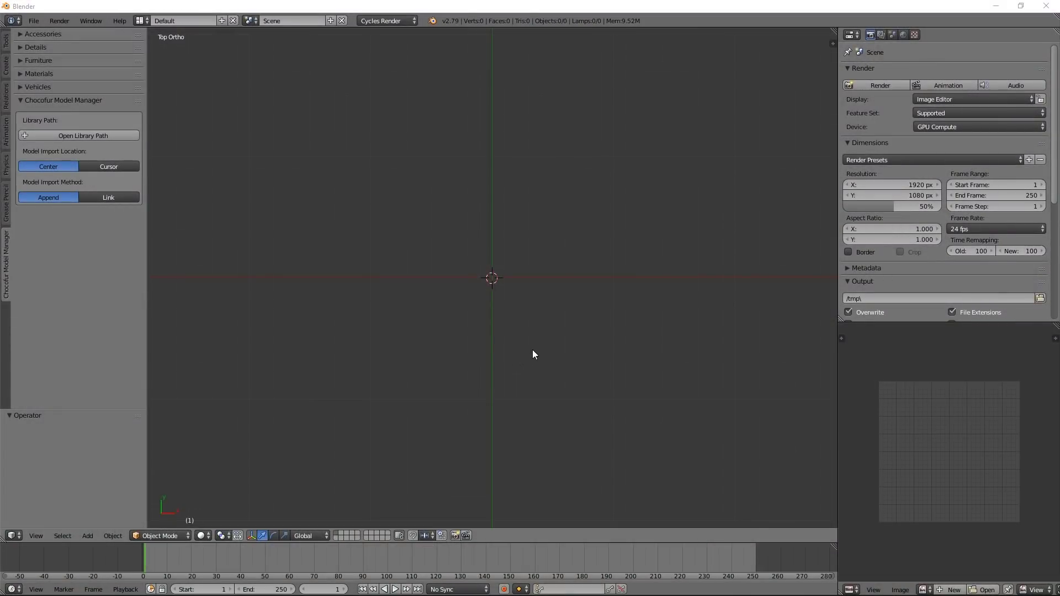
# - Append the Chocofur_Car_02 model from the Vehicles category's Cars subcategory at the scene center
pyautogui.moveTo(533, 350); pyautogui.dragTo(507, 325, button='middle')
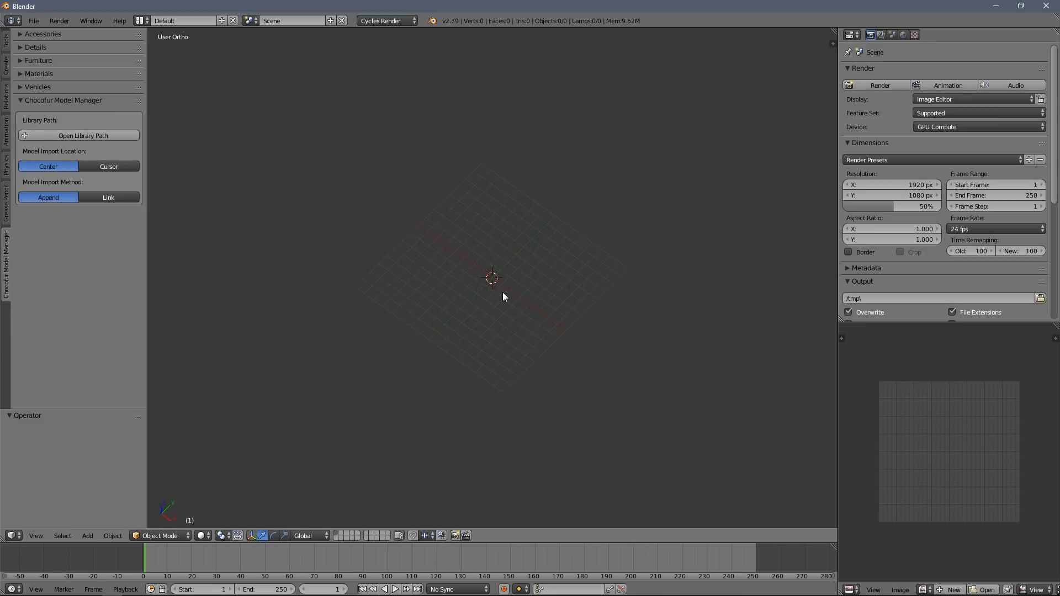
pyautogui.click(50, 85)
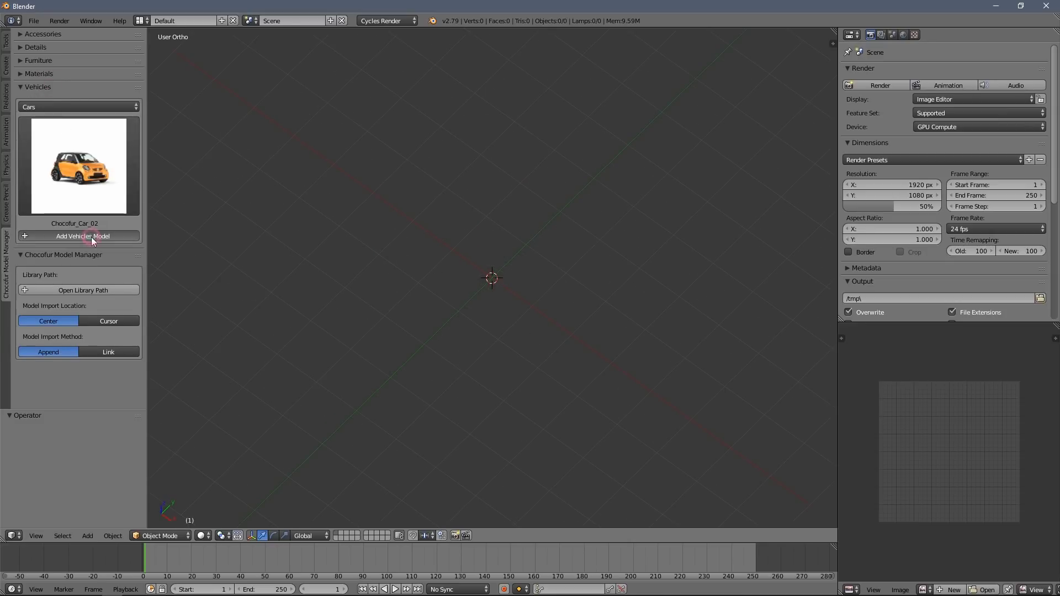
pyautogui.moveTo(545, 359); pyautogui.dragTo(512, 317, button='middle')
# - Move the orange Chocofur_Car_02 about 4.43 along the Y axis
pyautogui.rightClick(519, 303)
pyautogui.press('g')
pyautogui.press('y')
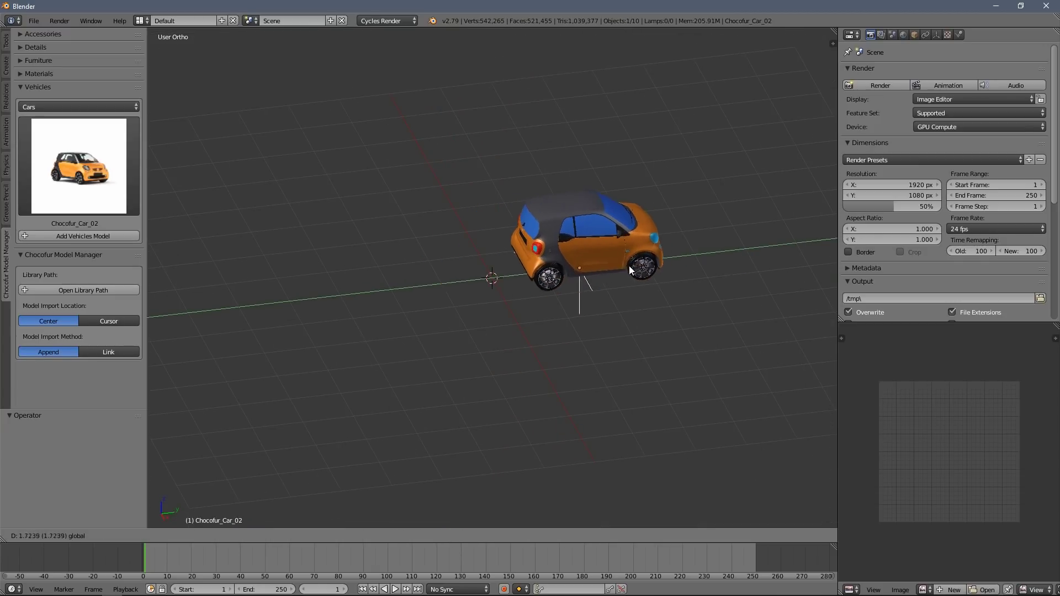
pyautogui.click(760, 248)
pyautogui.scroll(-2, 533, 297)
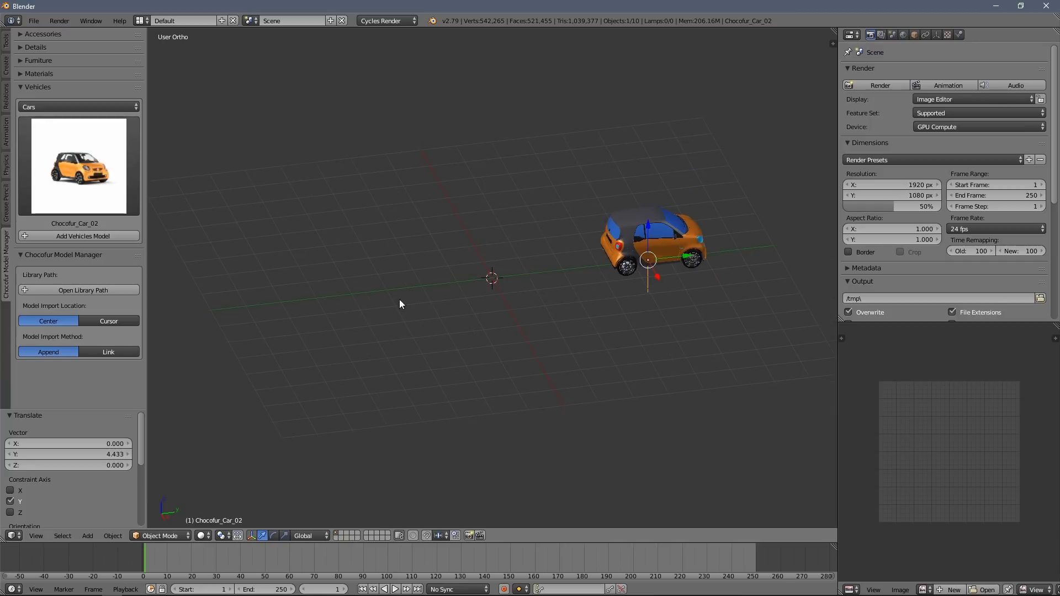
# - Place the 3D cursor away from the orange car and append Chocofur_Car_08 with the import location set to Cursor
pyautogui.click(358, 224)
pyautogui.click(124, 170)
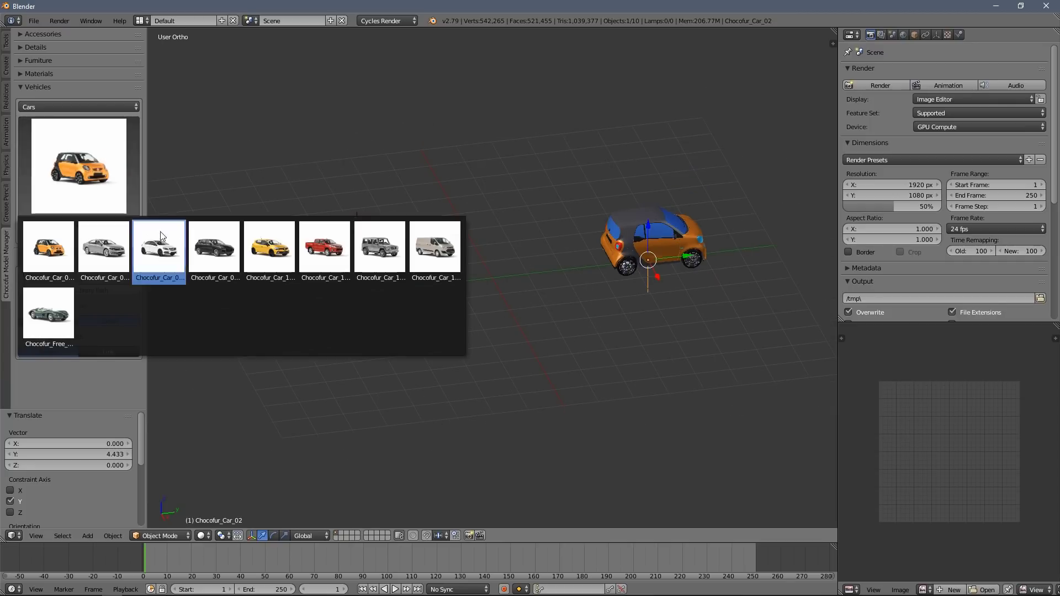
pyautogui.click(214, 247)
pyautogui.click(121, 237)
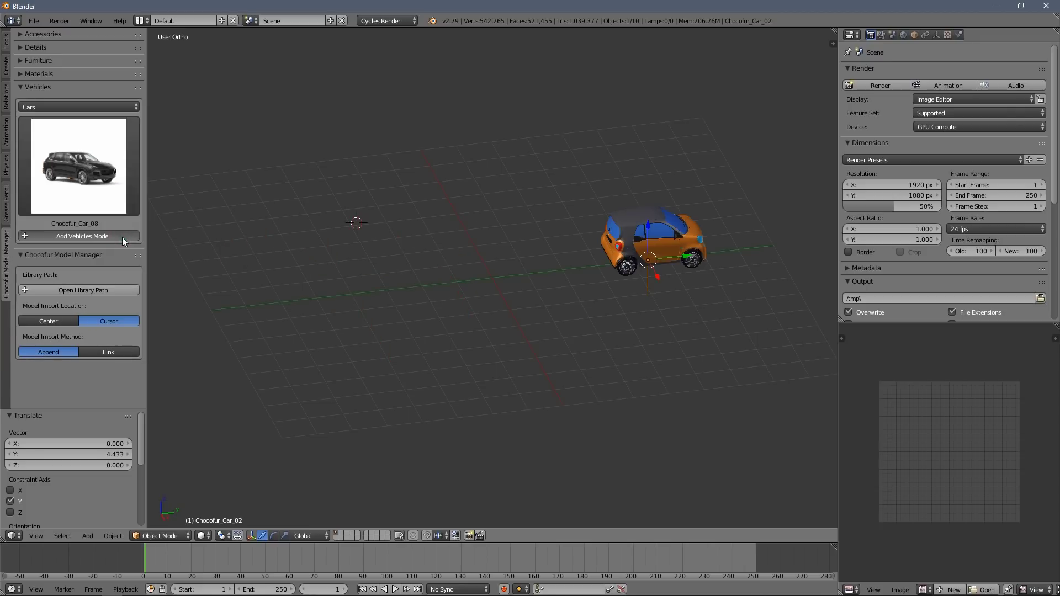
pyautogui.moveTo(382, 257); pyautogui.dragTo(407, 200, button='middle')
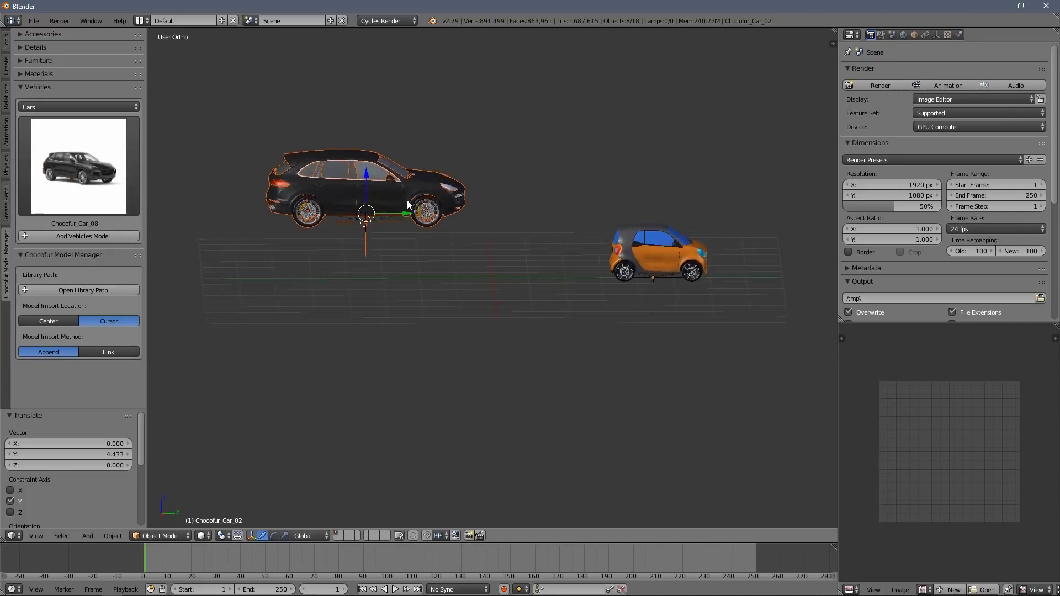
# - Move the black Chocofur_Car_08 about -2.49 along the Y axis and view both cars from the front
pyautogui.rightClick(408, 197)
pyautogui.press('g')
pyautogui.press('y')
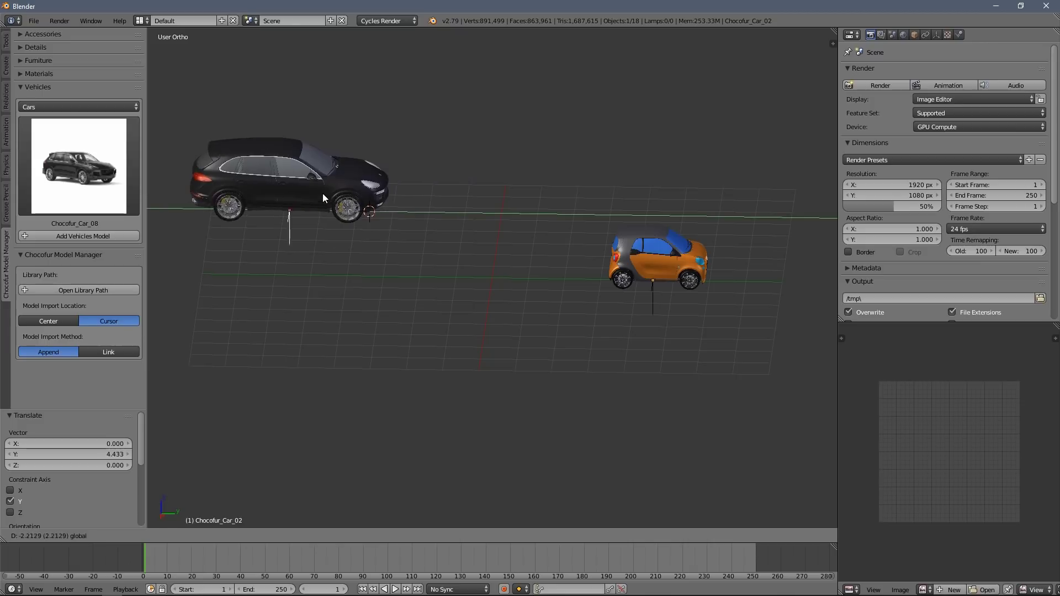
pyautogui.click(322, 193)
pyautogui.moveTo(419, 225); pyautogui.dragTo(333, 224, button='middle')
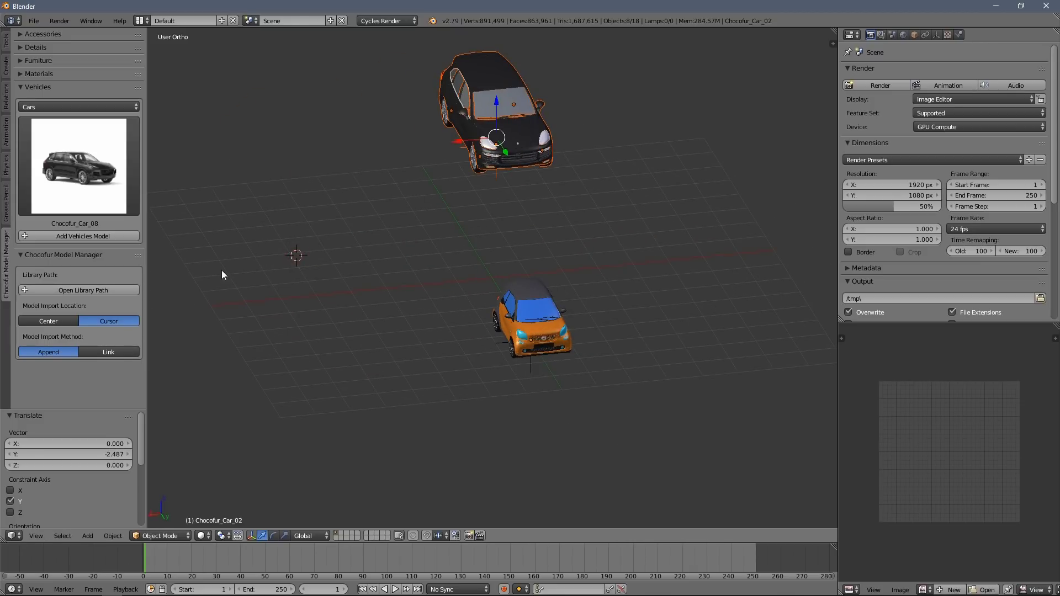
# - Import the red pickup Chocofur_Car_12 at the 3D cursor with the import method set to Link
pyautogui.click(87, 190)
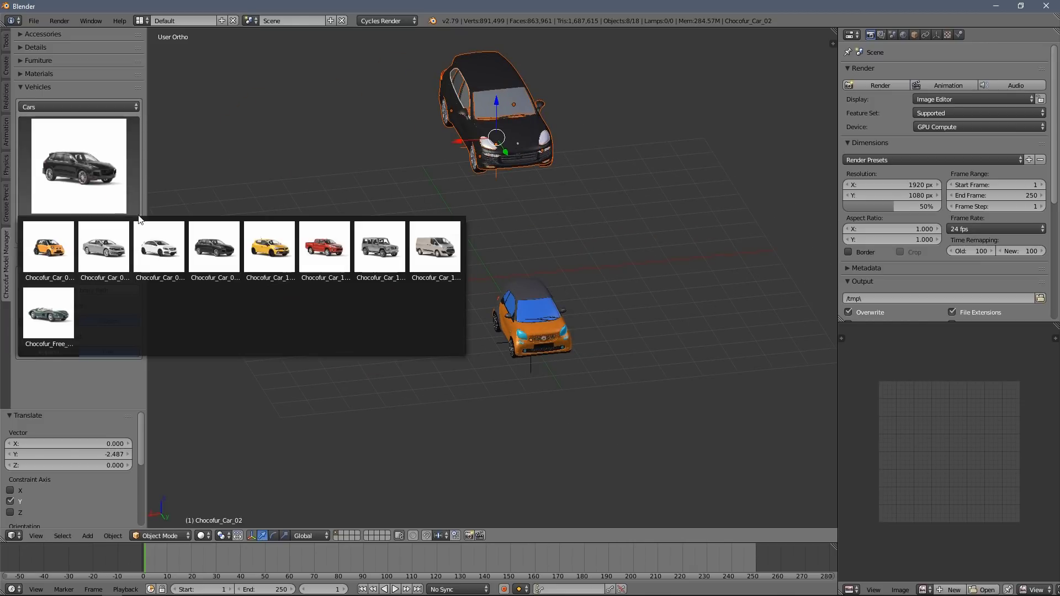
pyautogui.click(320, 254)
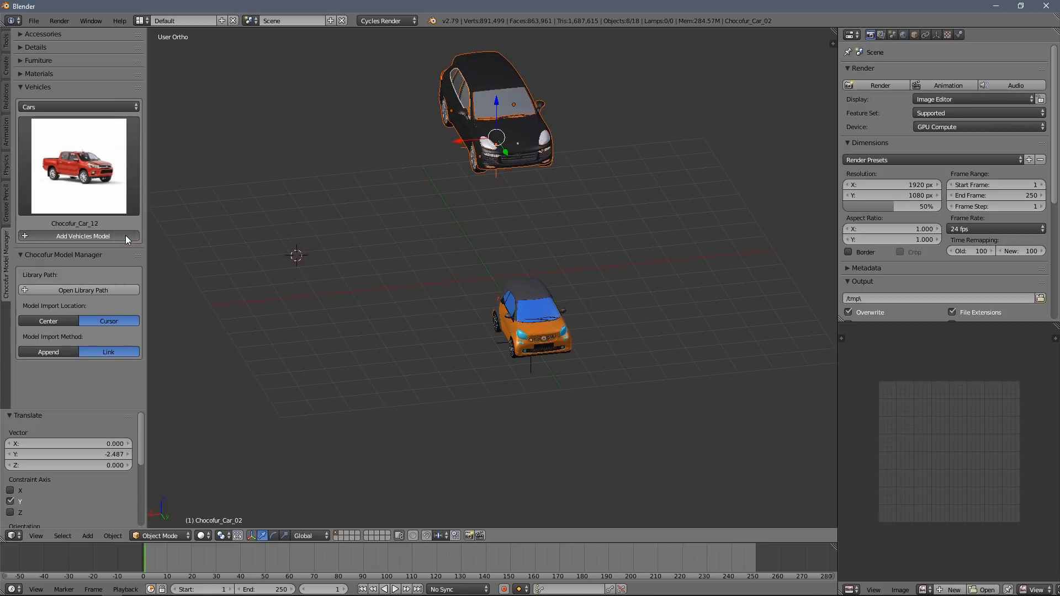
pyautogui.click(82, 236)
pyautogui.moveTo(266, 281); pyautogui.dragTo(449, 311, button='middle')
pyautogui.scroll(5, 448, 312)
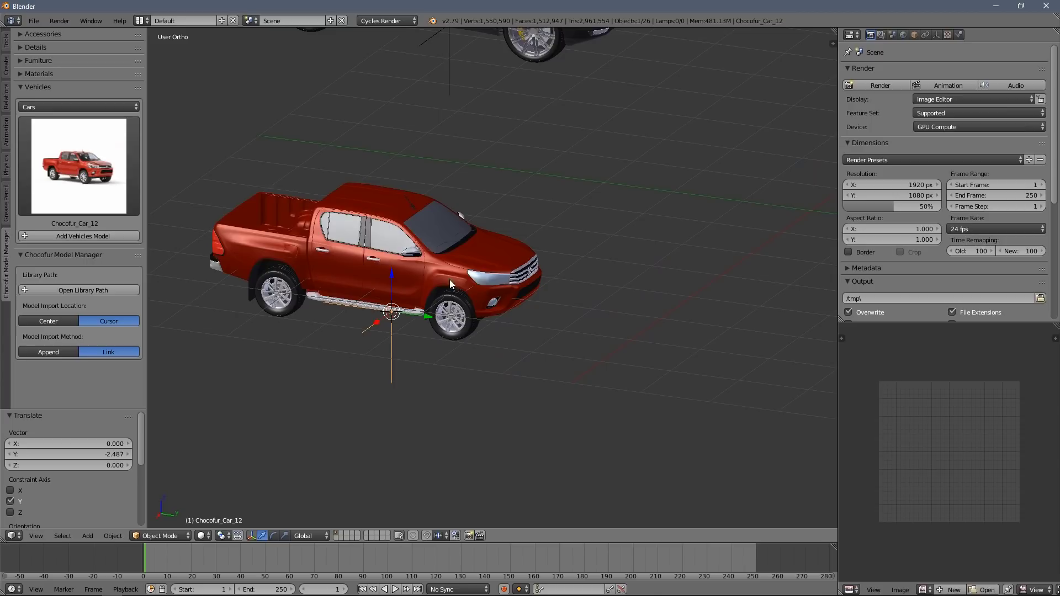
# - Select the linked pickup's exterior and front right wheel in turn, and check the available interaction modes
pyautogui.rightClick(462, 266)
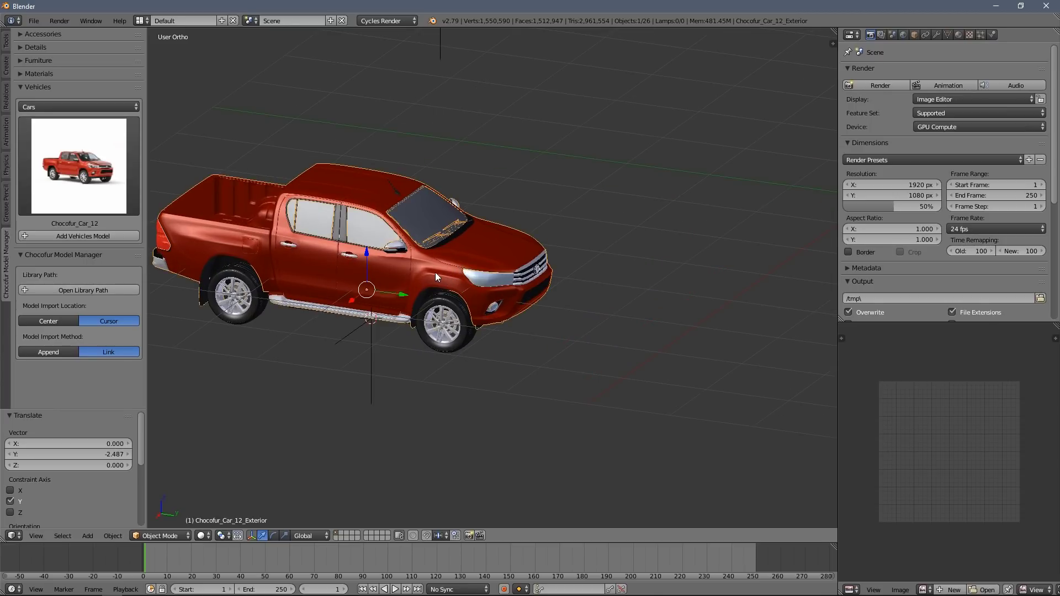
pyautogui.rightClick(450, 308)
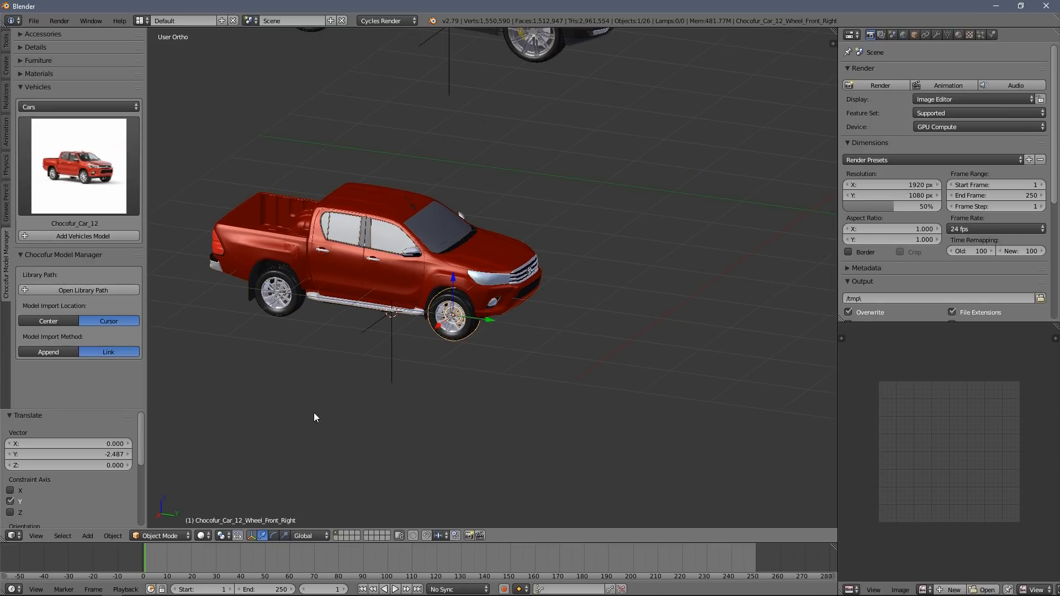
pyautogui.click(158, 536)
pyautogui.click(163, 522)
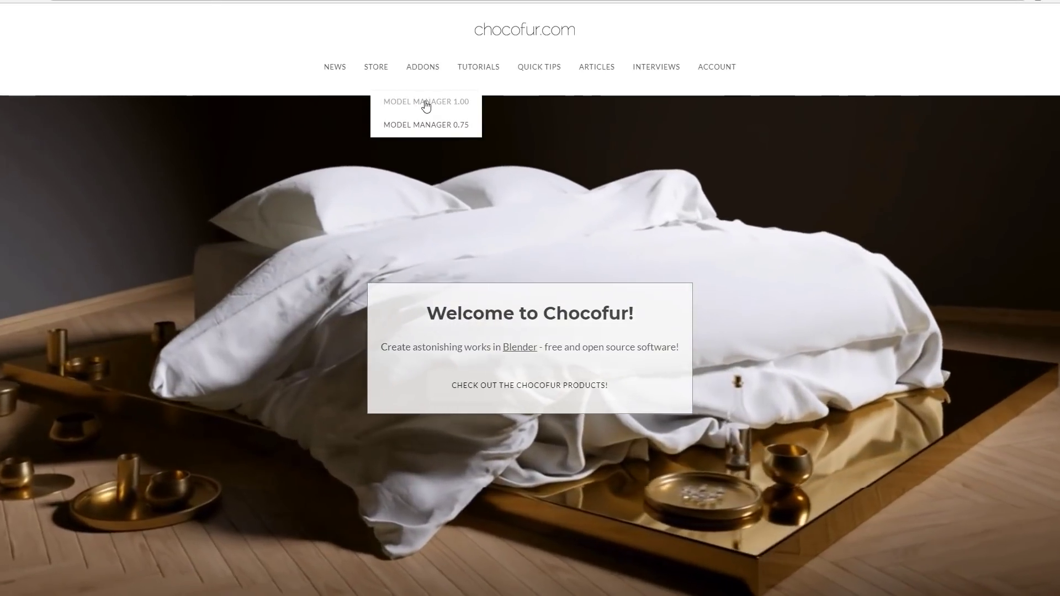
# - Open the Model Manager 1.00 page on chocofur.com and examine its features, download, custom asset and update sections
pyautogui.click(425, 105)
pyautogui.scroll(-12, 165, 180)
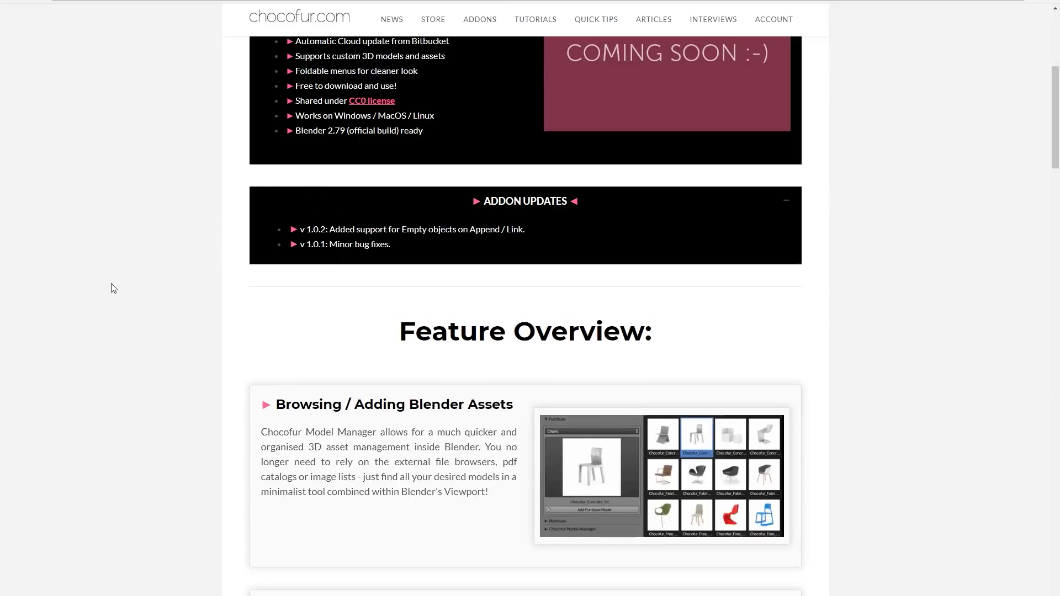
pyautogui.scroll(-15, 154, 283)
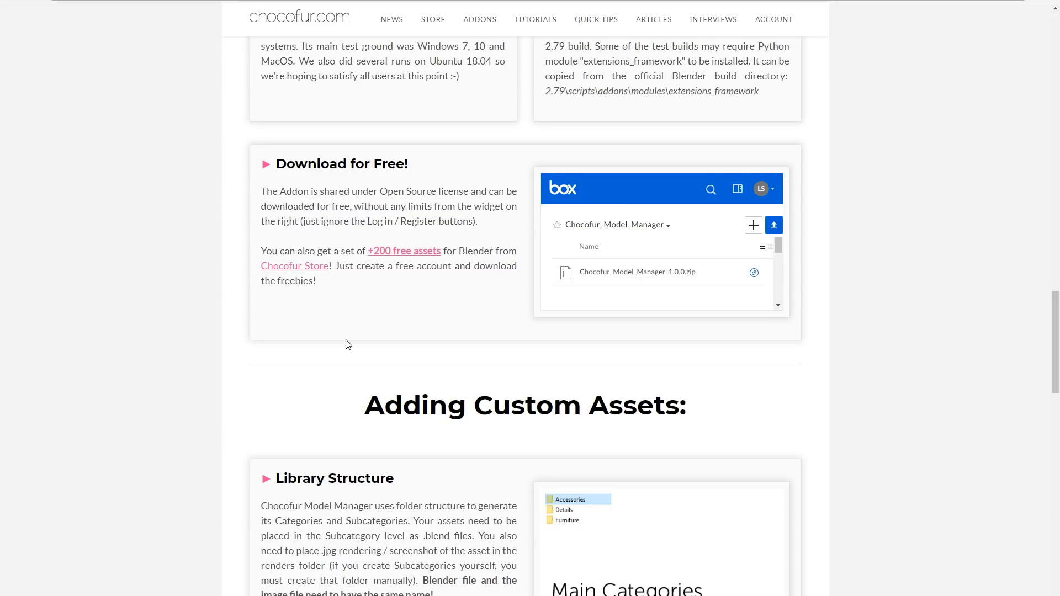
pyautogui.scroll(-15, 349, 345)
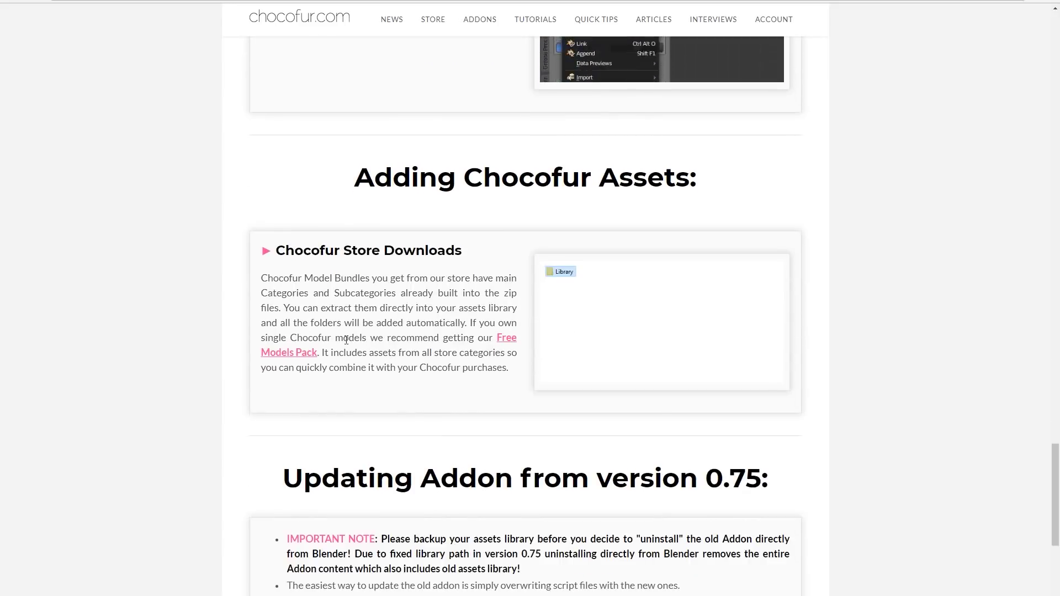